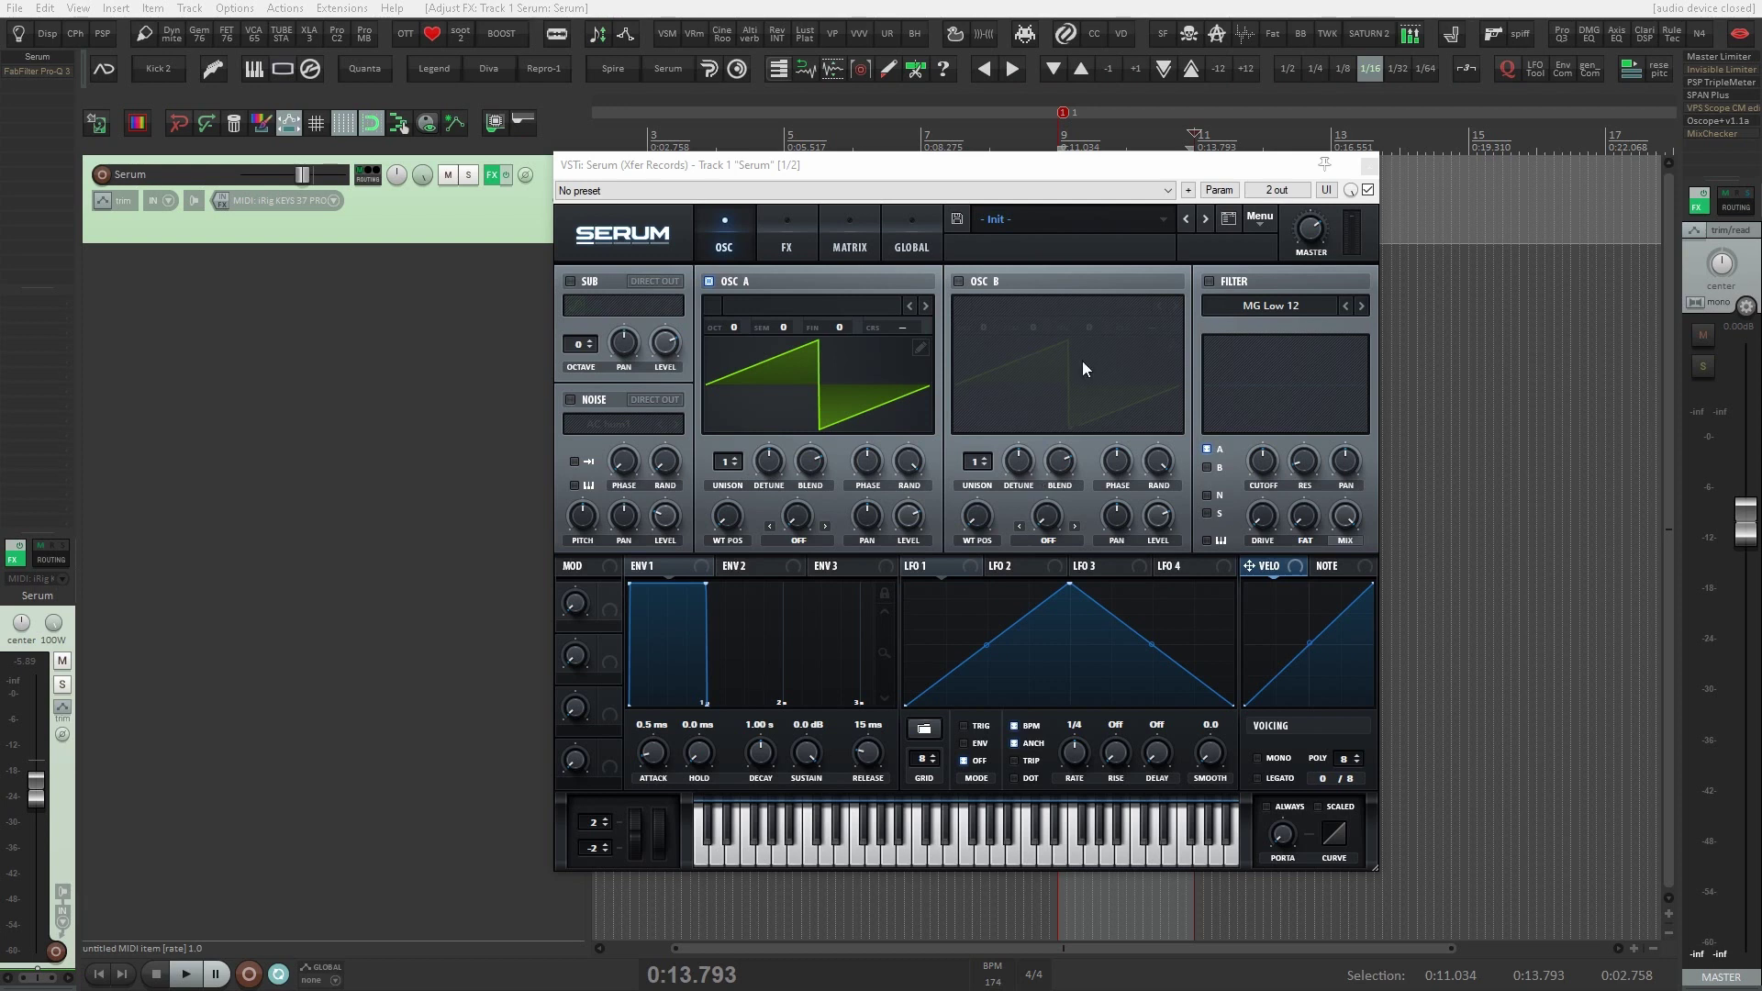
Show the master track's SPAN Plus analyzer and arrange it beside the Serum window so both can be seen
{"action": "left_click", "coordinate": [1709, 96]}
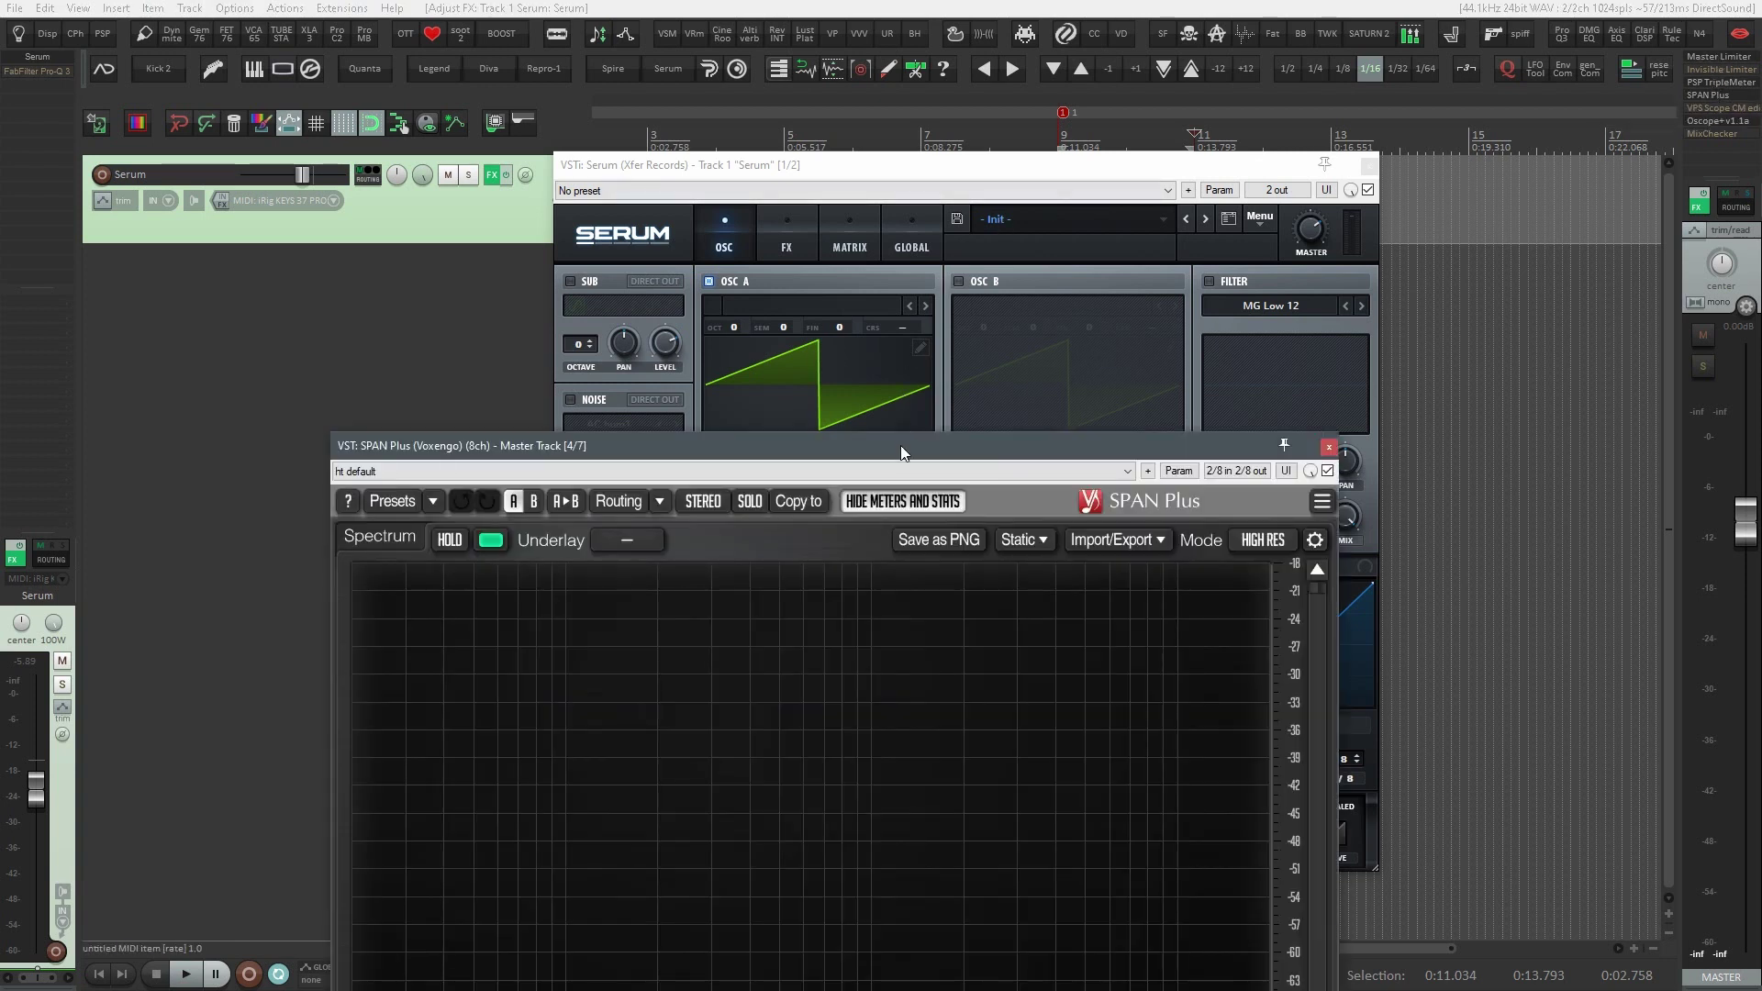
{"action": "left_click_drag", "start_coordinate": [901, 450], "coordinate": [680, 286]}
{"action": "left_click_drag", "start_coordinate": [871, 172], "coordinate": [1013, 190]}
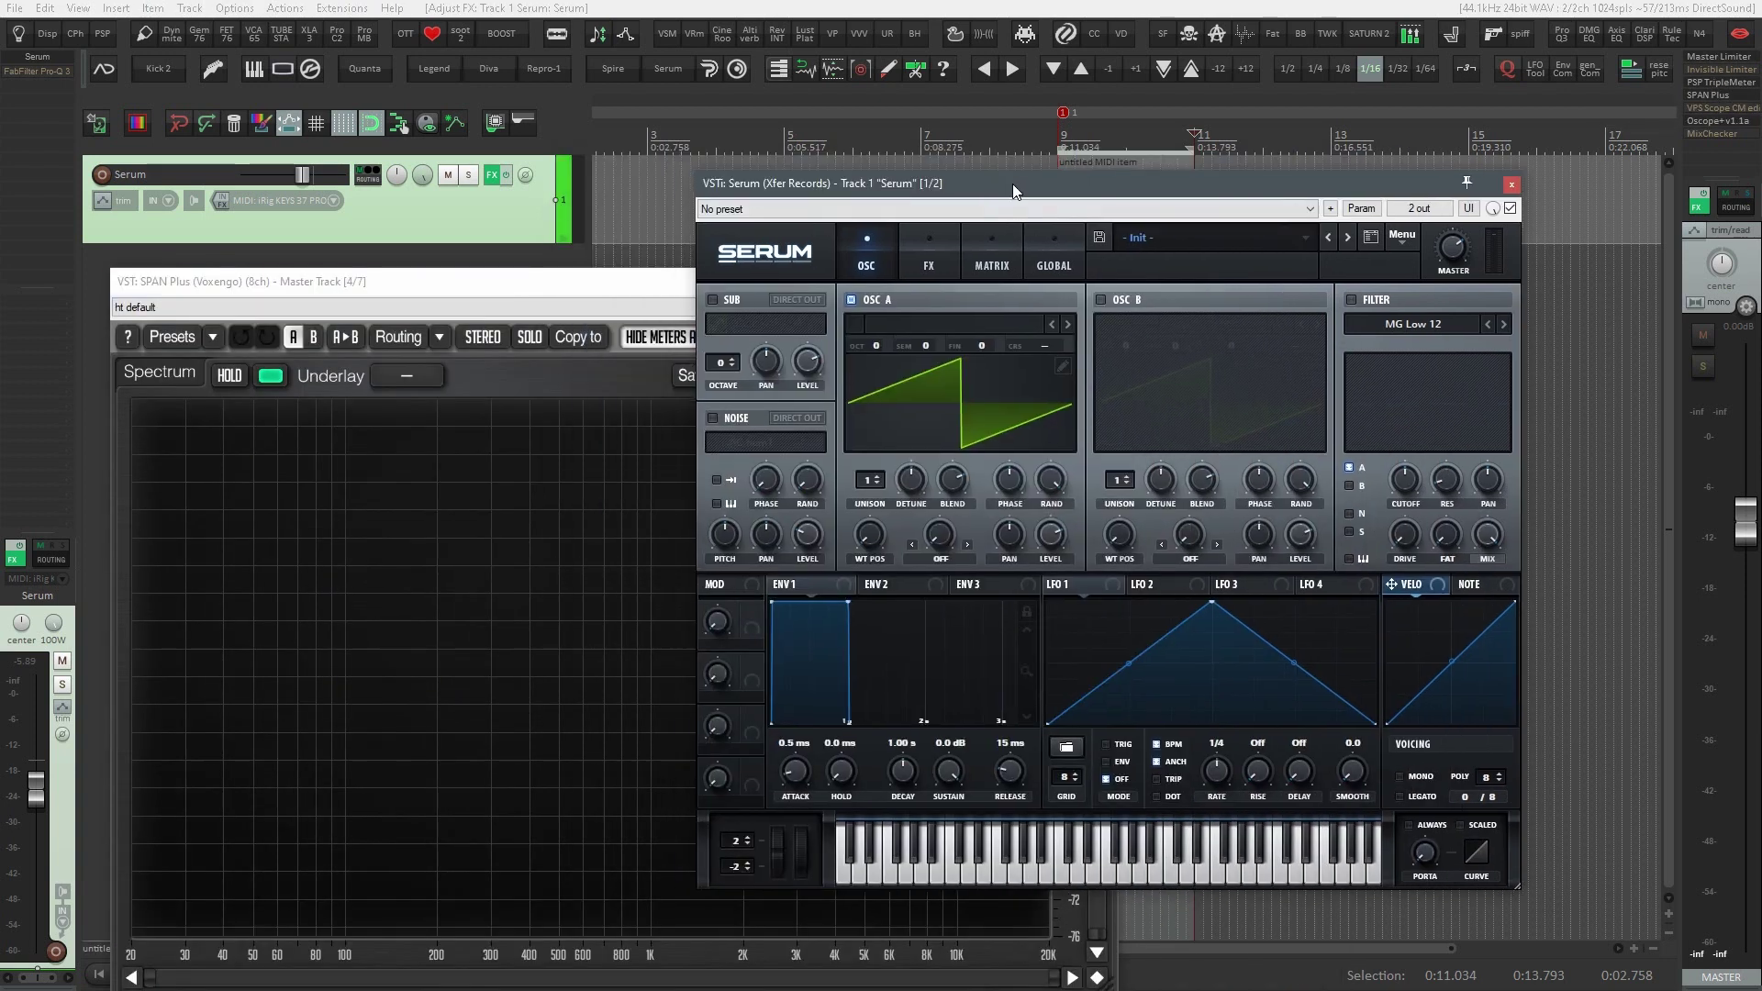
Load the Basic Shapes wavetable into oscillator A, set its octave to -2, and arm the Serum track for recording
{"action": "left_click", "coordinate": [916, 320]}
{"action": "mouse_move", "coordinate": [929, 353]}
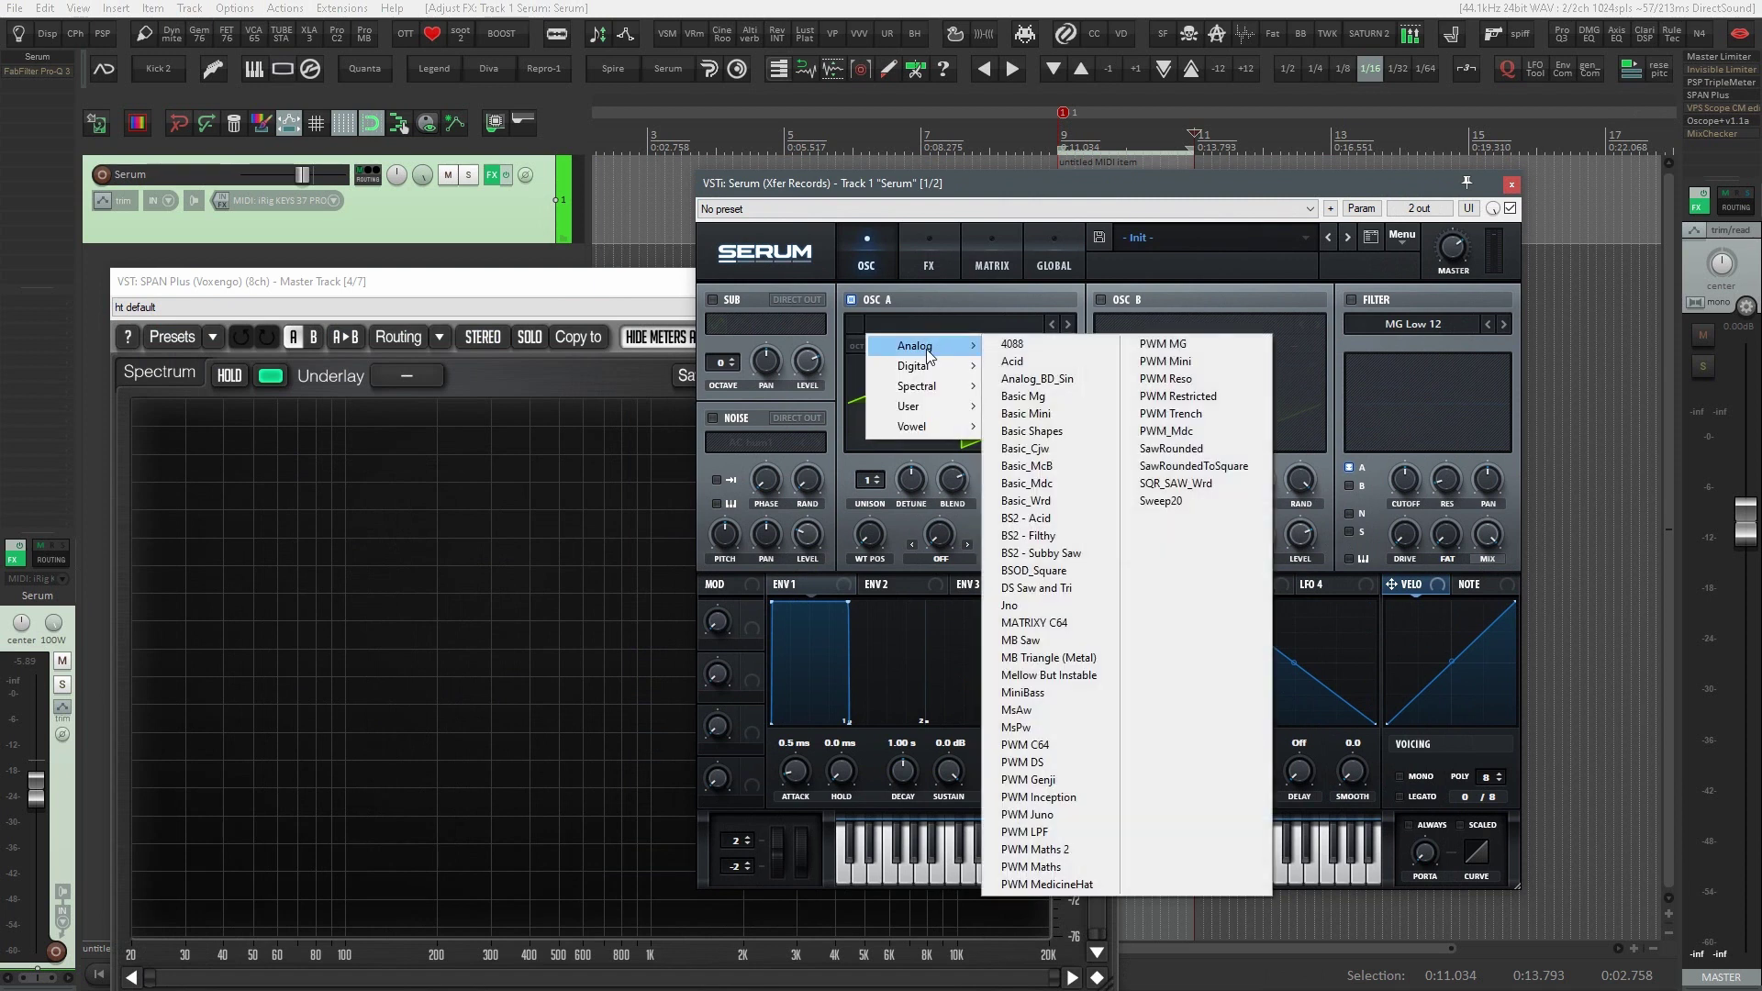
{"action": "left_click", "coordinate": [1038, 427]}
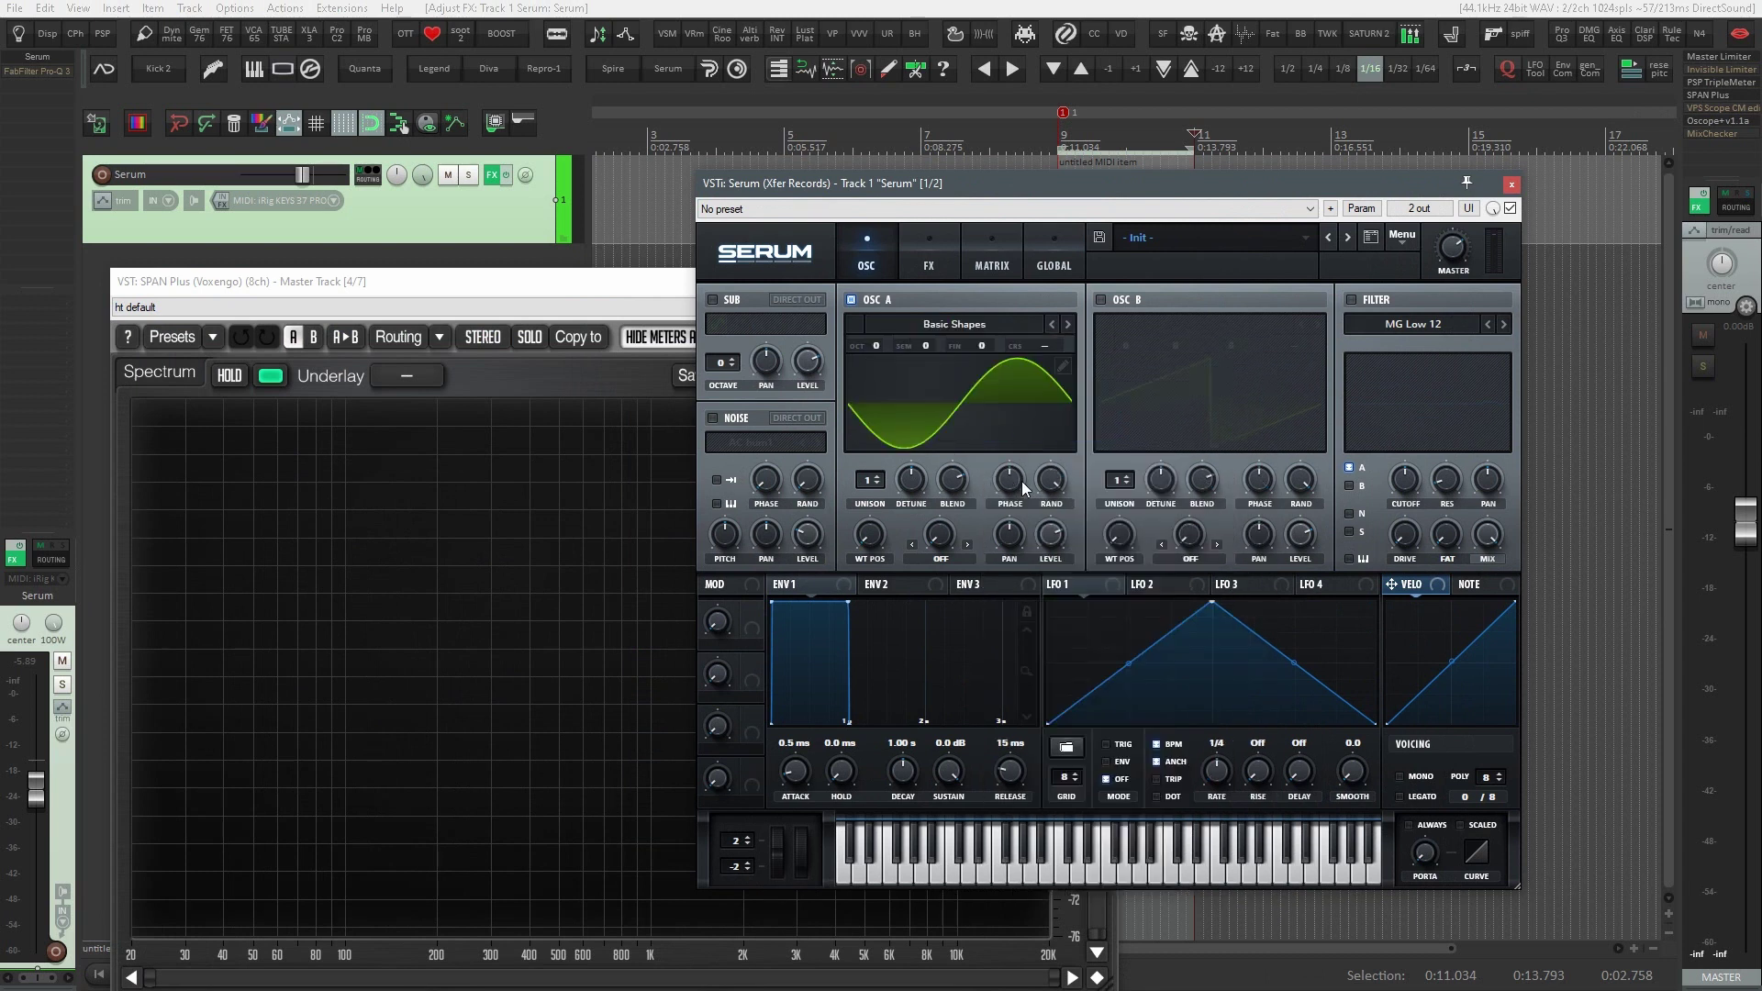
{"action": "left_click_drag", "start_coordinate": [881, 344], "coordinate": [879, 368]}
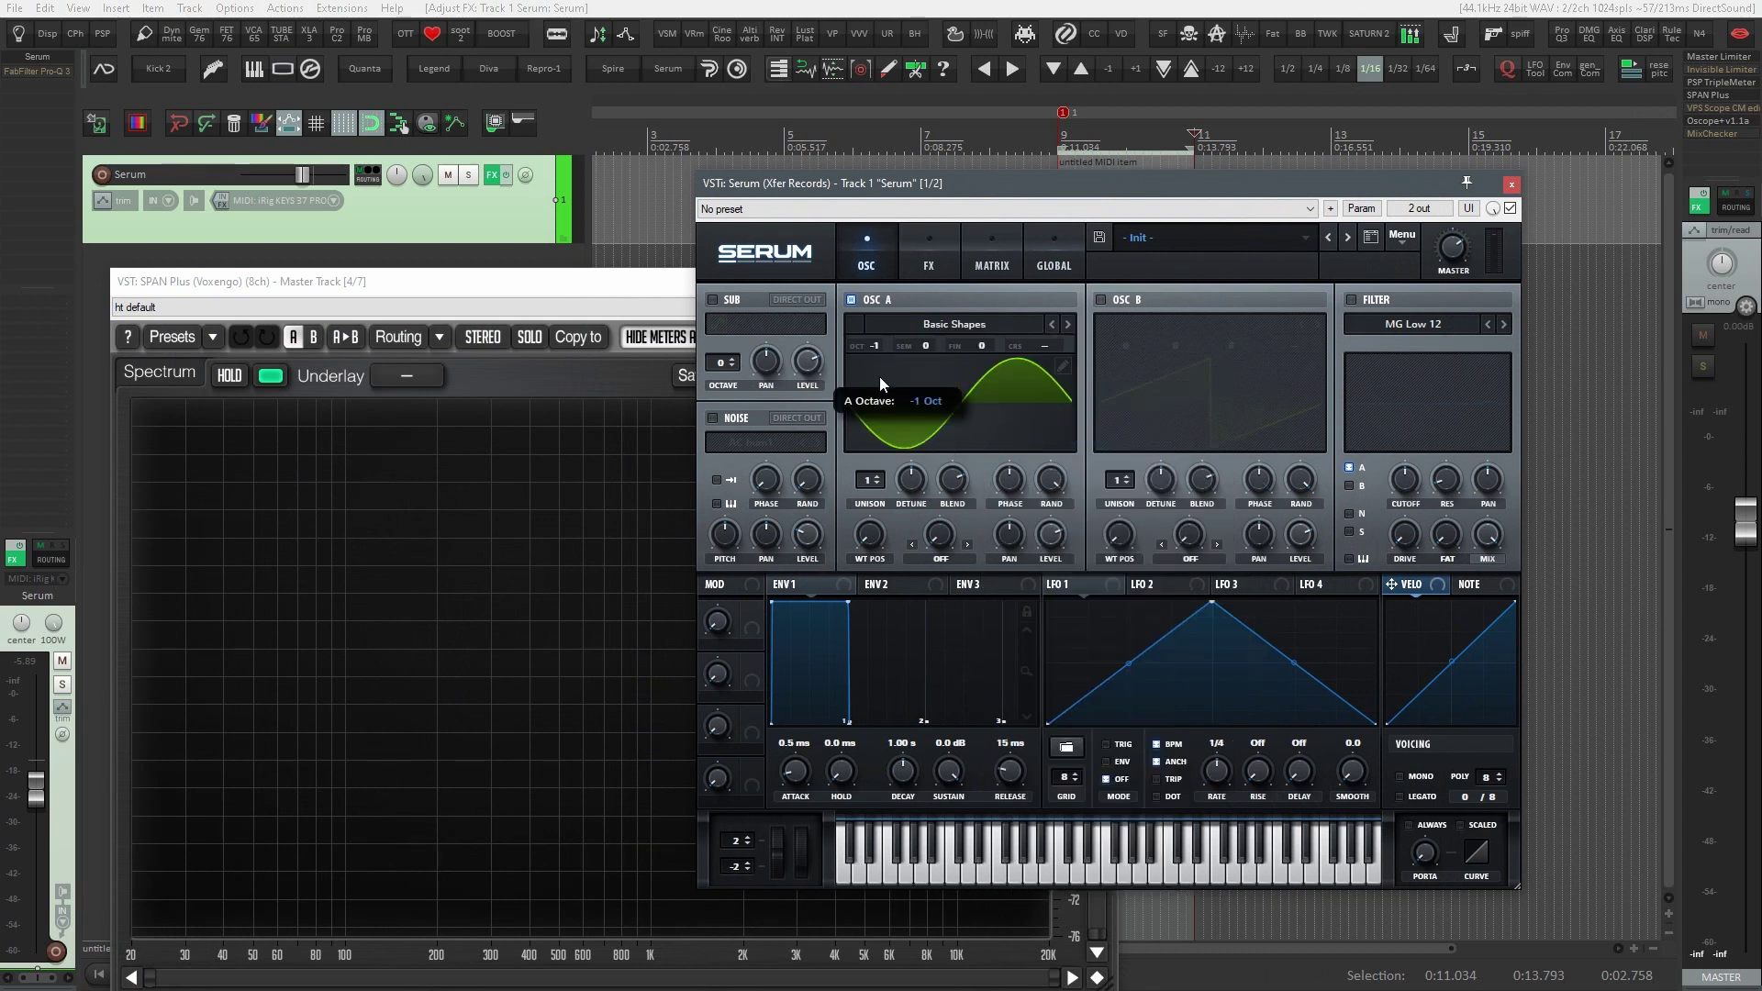
{"action": "left_click", "coordinate": [492, 217]}
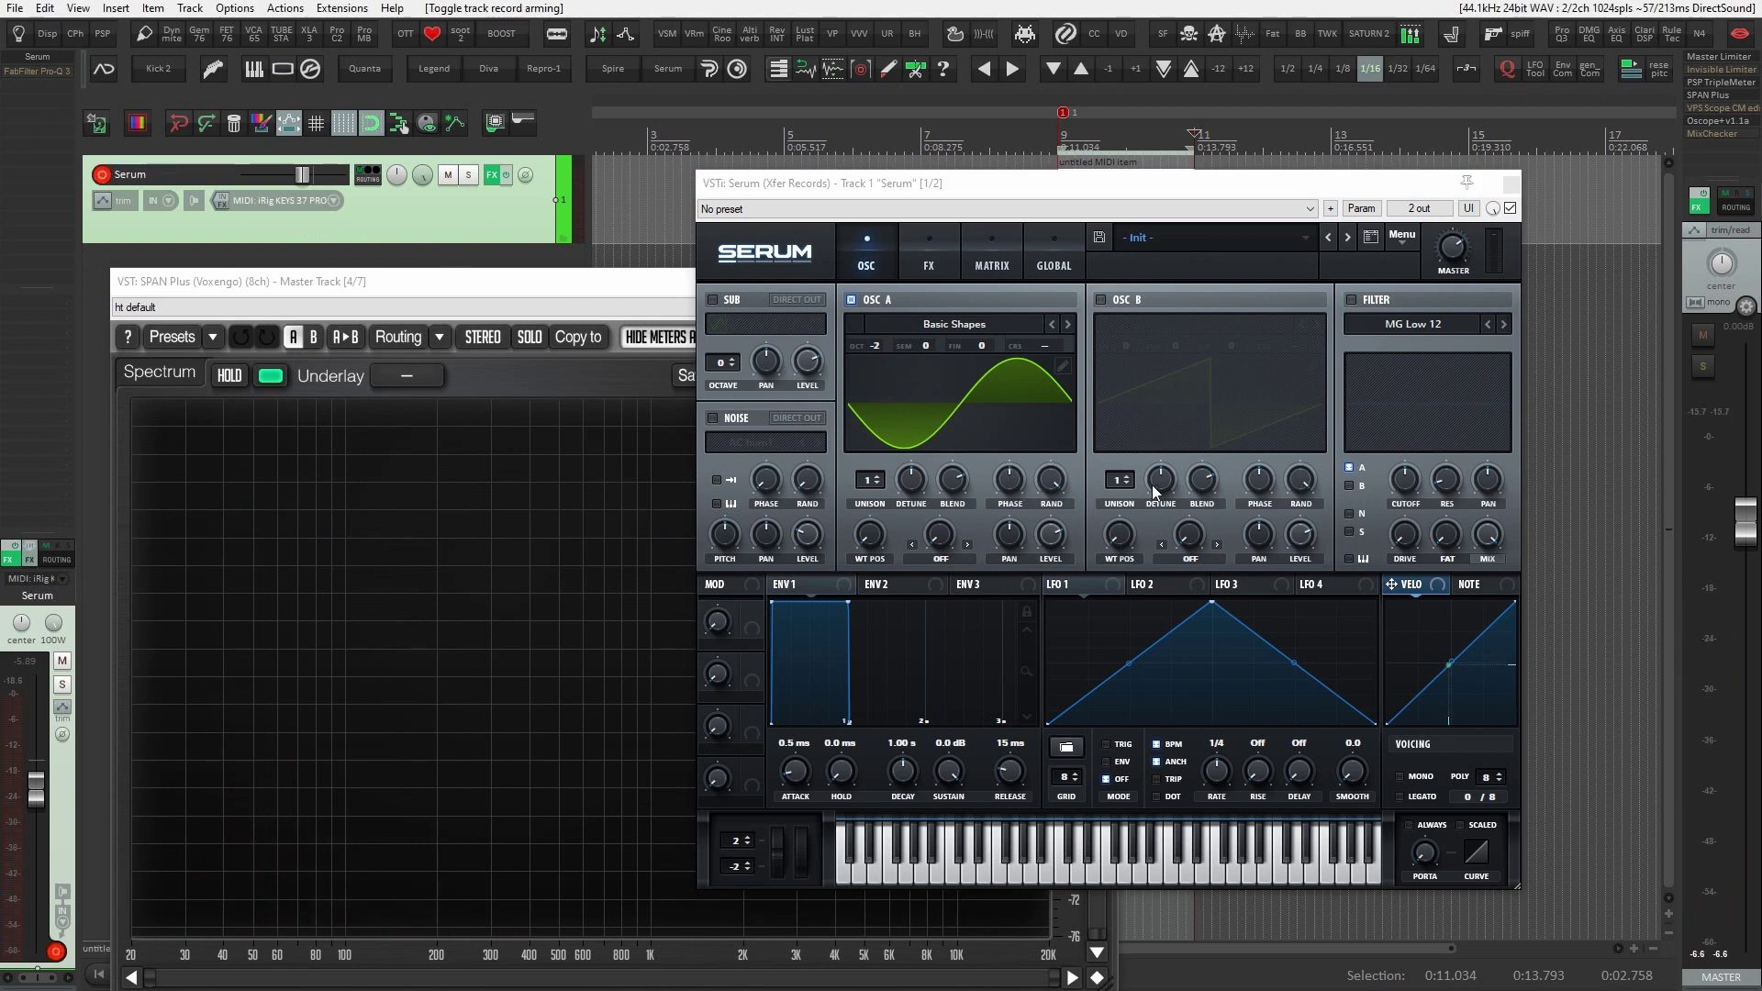
Set oscillator A's warp mode to FM (from B) and enable oscillator B with the Analog_BD_Sin wavetable, its level turned down
{"action": "left_click", "coordinate": [956, 560]}
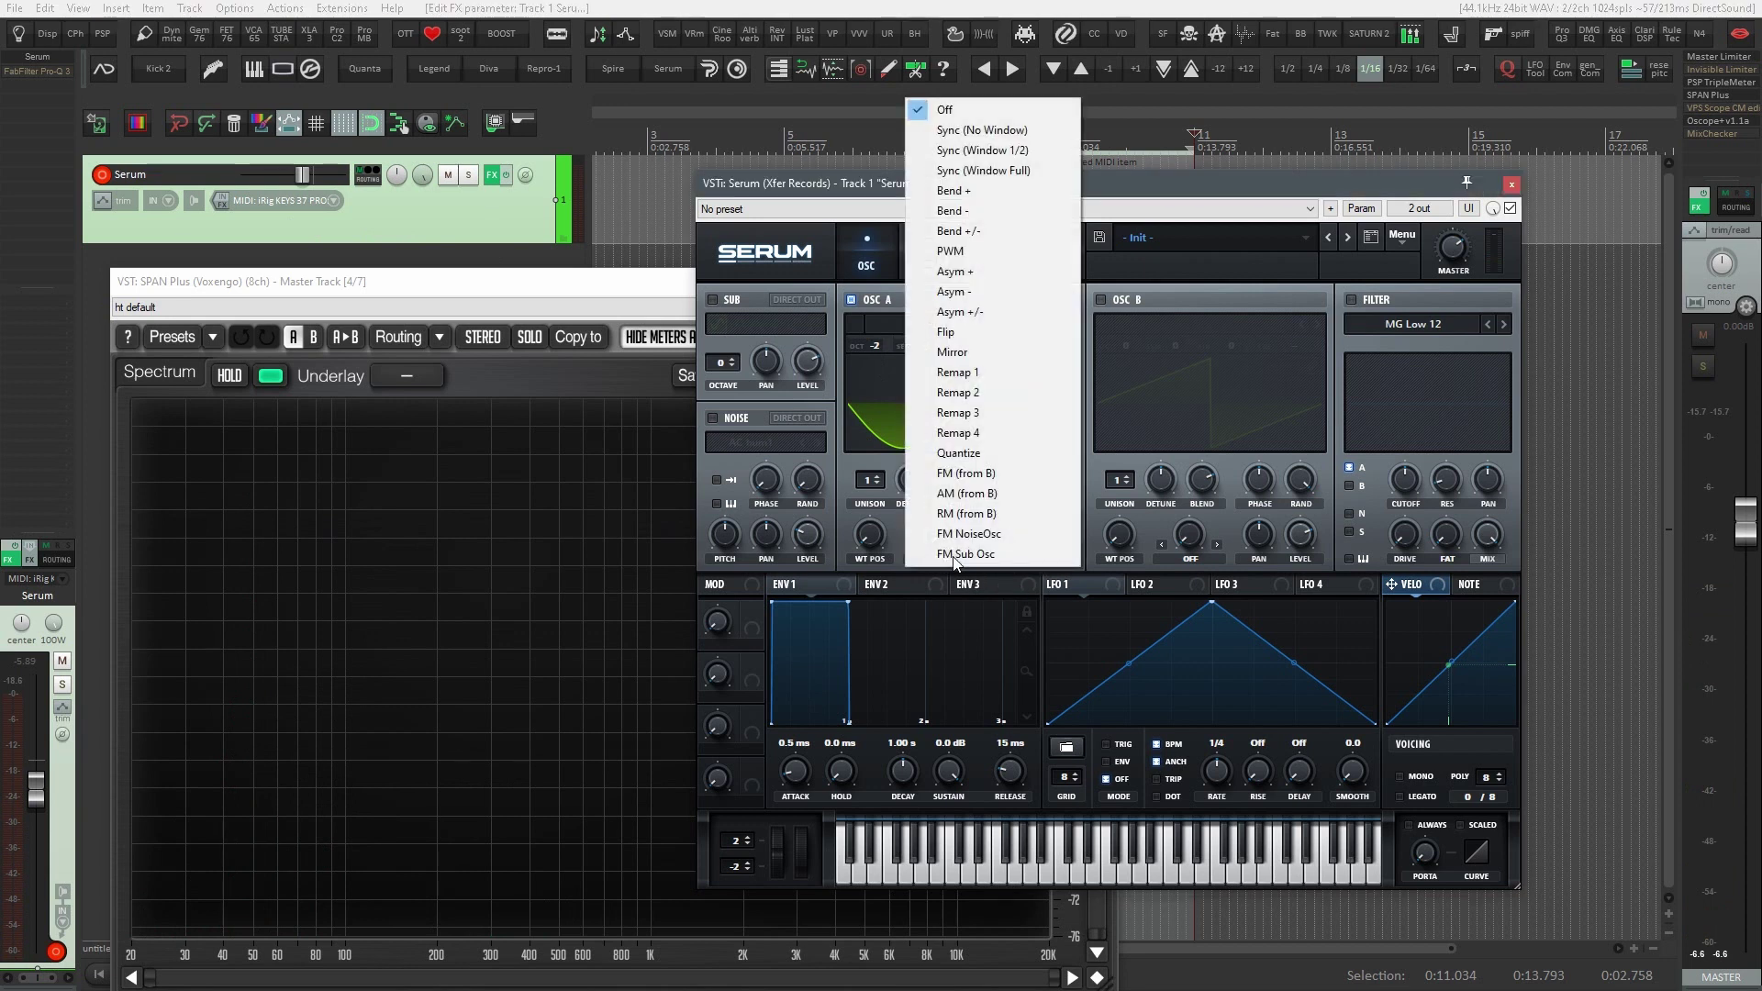
{"action": "left_click", "coordinate": [966, 473]}
{"action": "left_click", "coordinate": [1100, 300]}
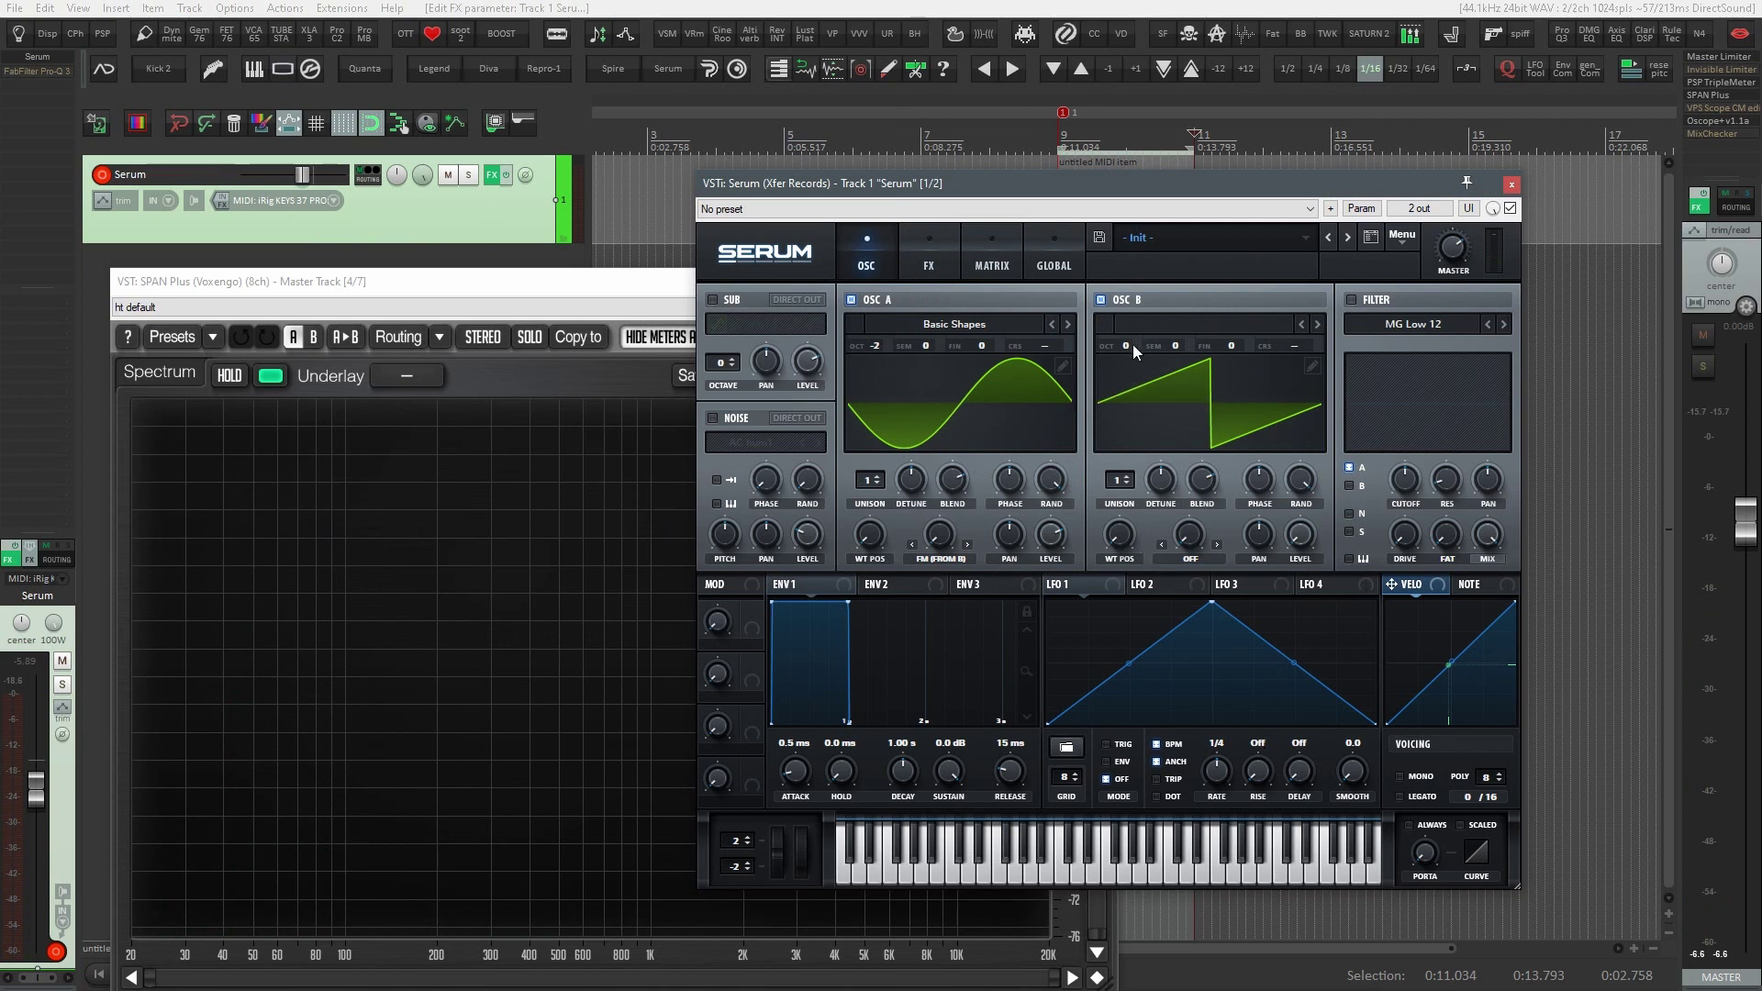
{"action": "left_click", "coordinate": [1187, 326]}
{"action": "mouse_move", "coordinate": [1170, 348]}
{"action": "left_click", "coordinate": [1294, 380]}
{"action": "left_click_drag", "start_coordinate": [1299, 581], "coordinate": [1299, 598]}
Shape LFO 1 as a rising ramp in ENV mode at a 2 bar rate, and set Env 1's attack to about 11 ms
{"action": "left_click_drag", "start_coordinate": [1119, 535], "coordinate": [1374, 603]}
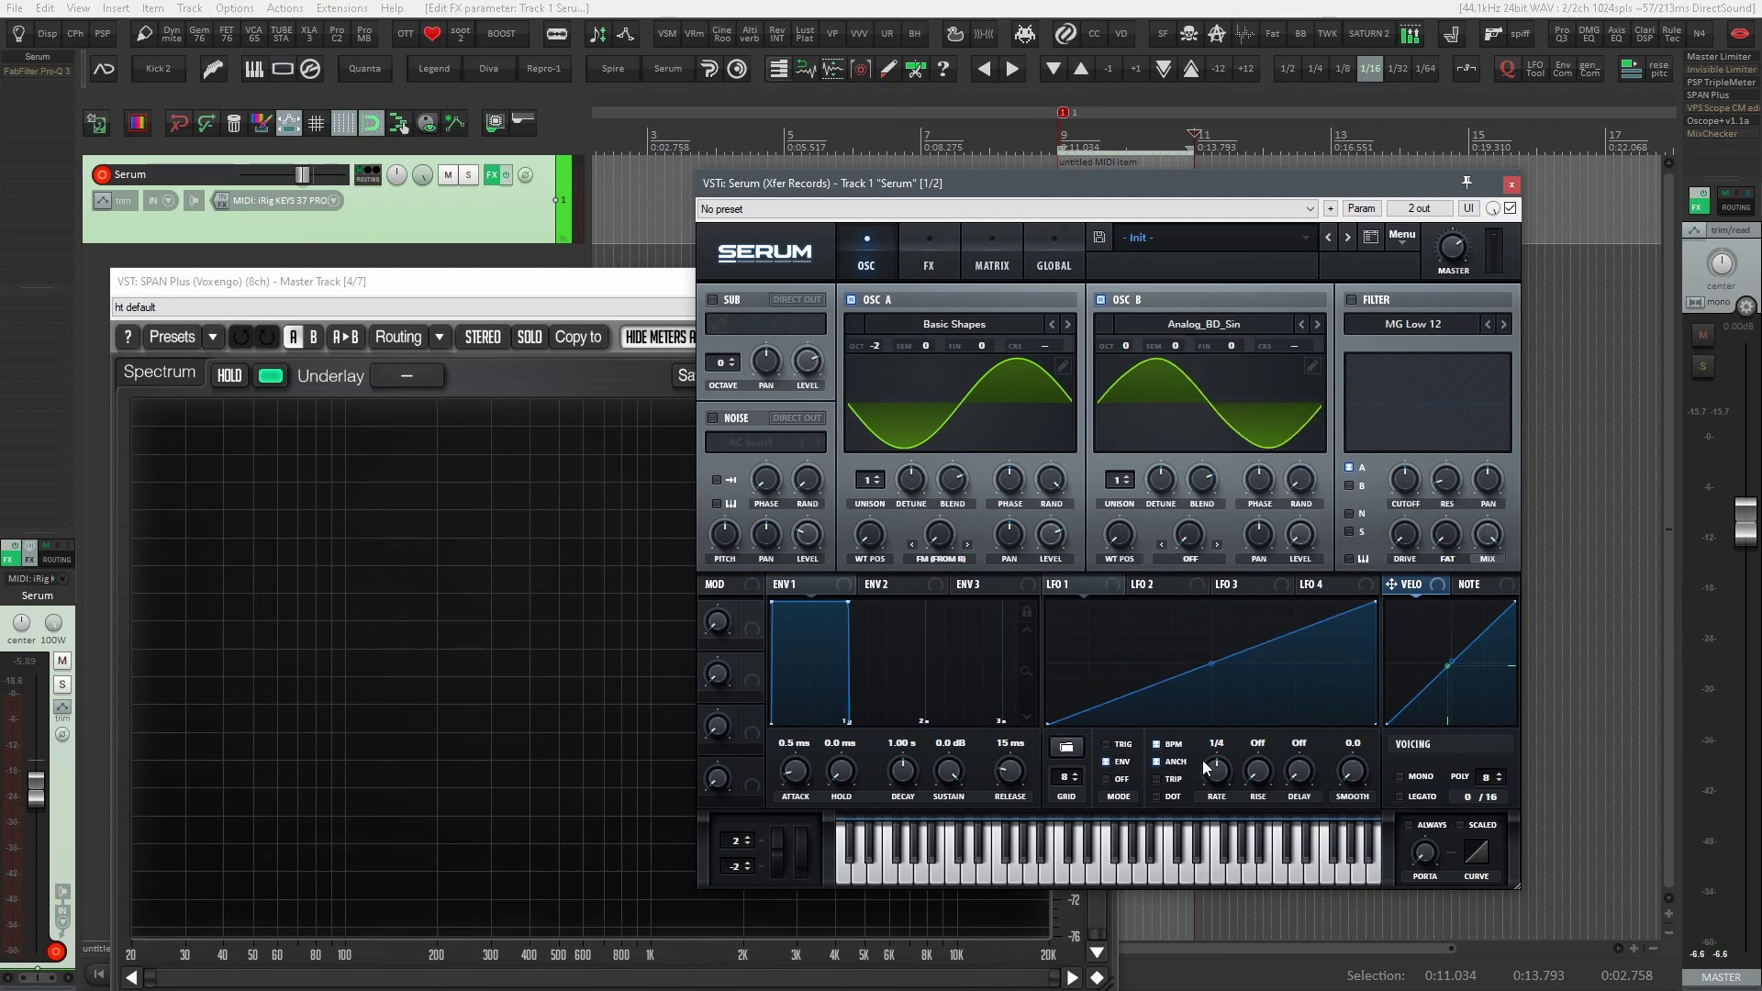
{"action": "left_click_drag", "start_coordinate": [1216, 768], "coordinate": [1216, 798]}
{"action": "left_click_drag", "start_coordinate": [789, 775], "coordinate": [789, 770]}
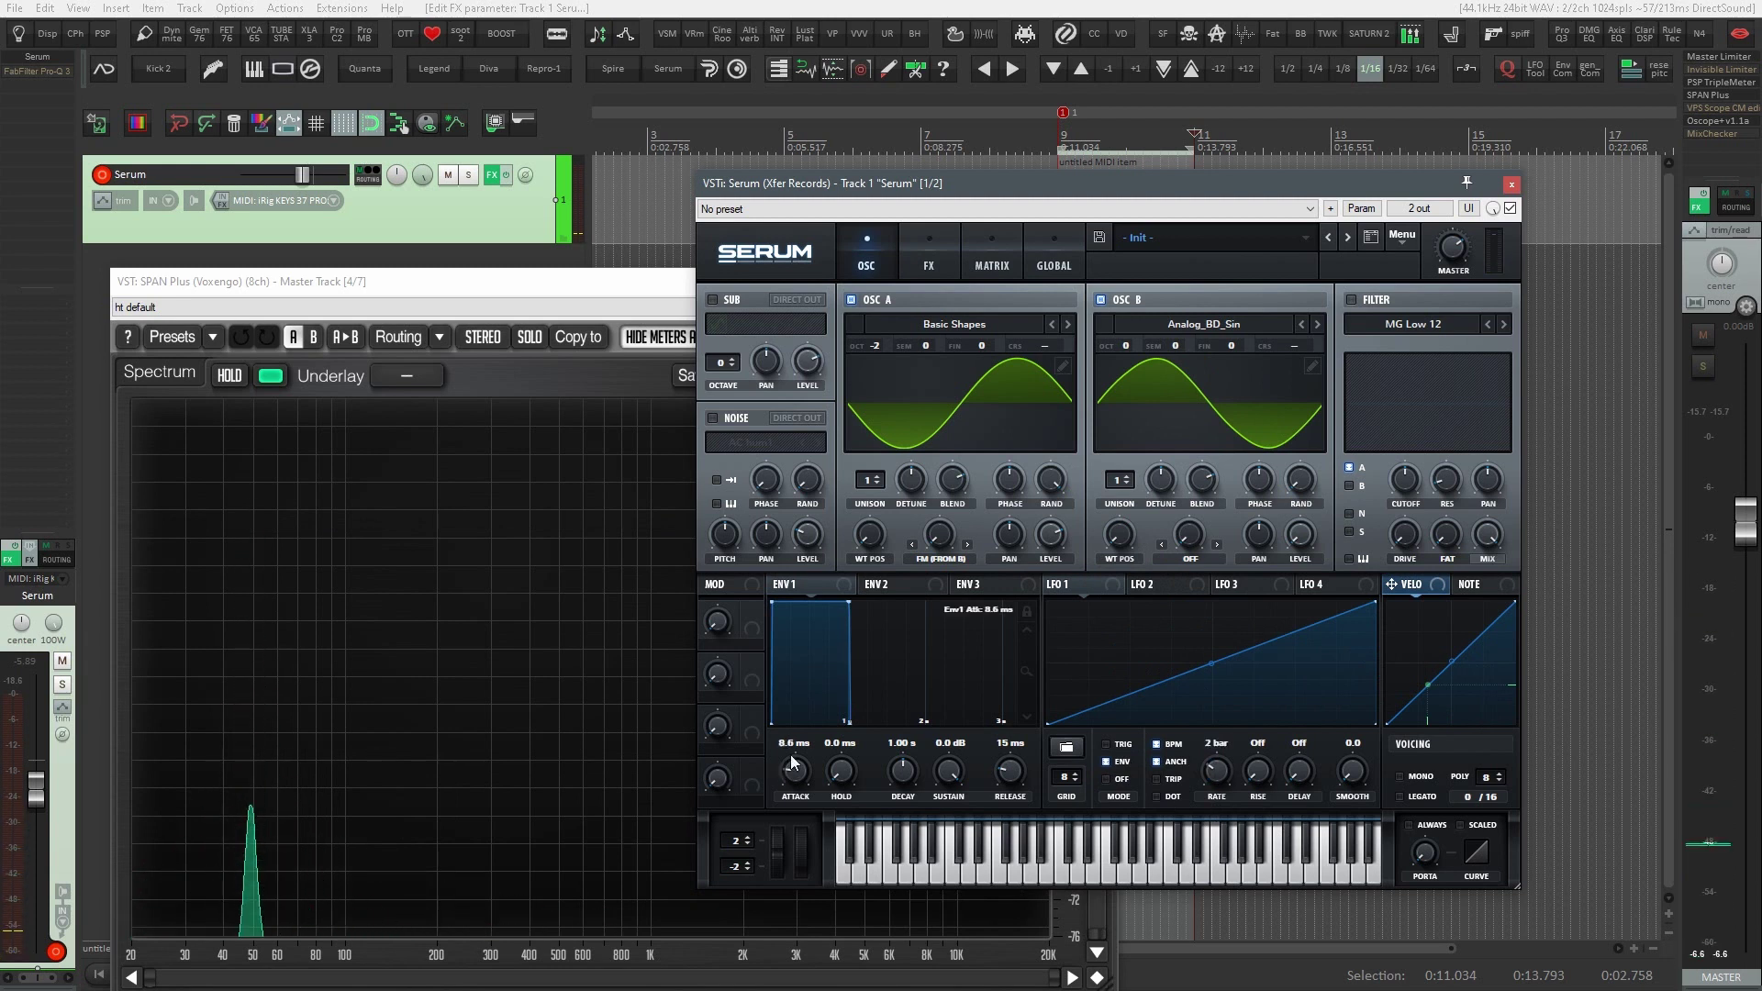
Modulate oscillator A's FM warp with LFO 1 at a reduced depth, and try oscillator B one octave up before returning it to 0
{"action": "mouse_move", "coordinate": [927, 519]}
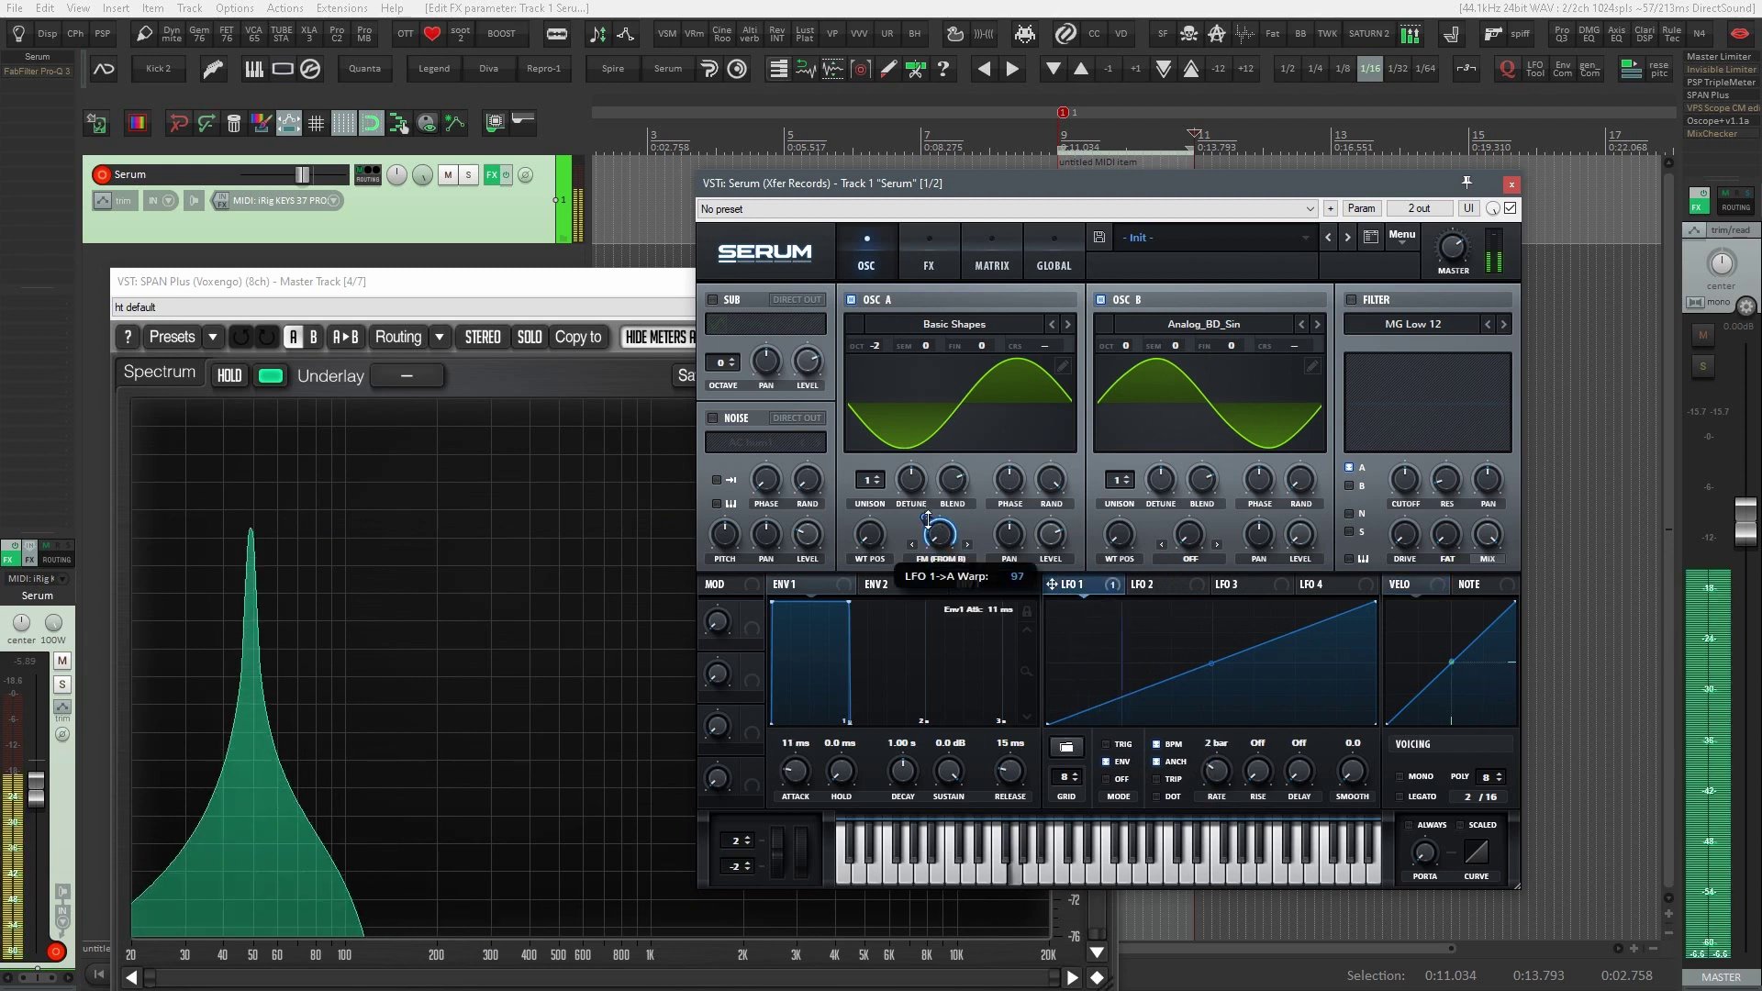
{"action": "left_click_drag", "start_coordinate": [928, 564], "coordinate": [927, 574]}
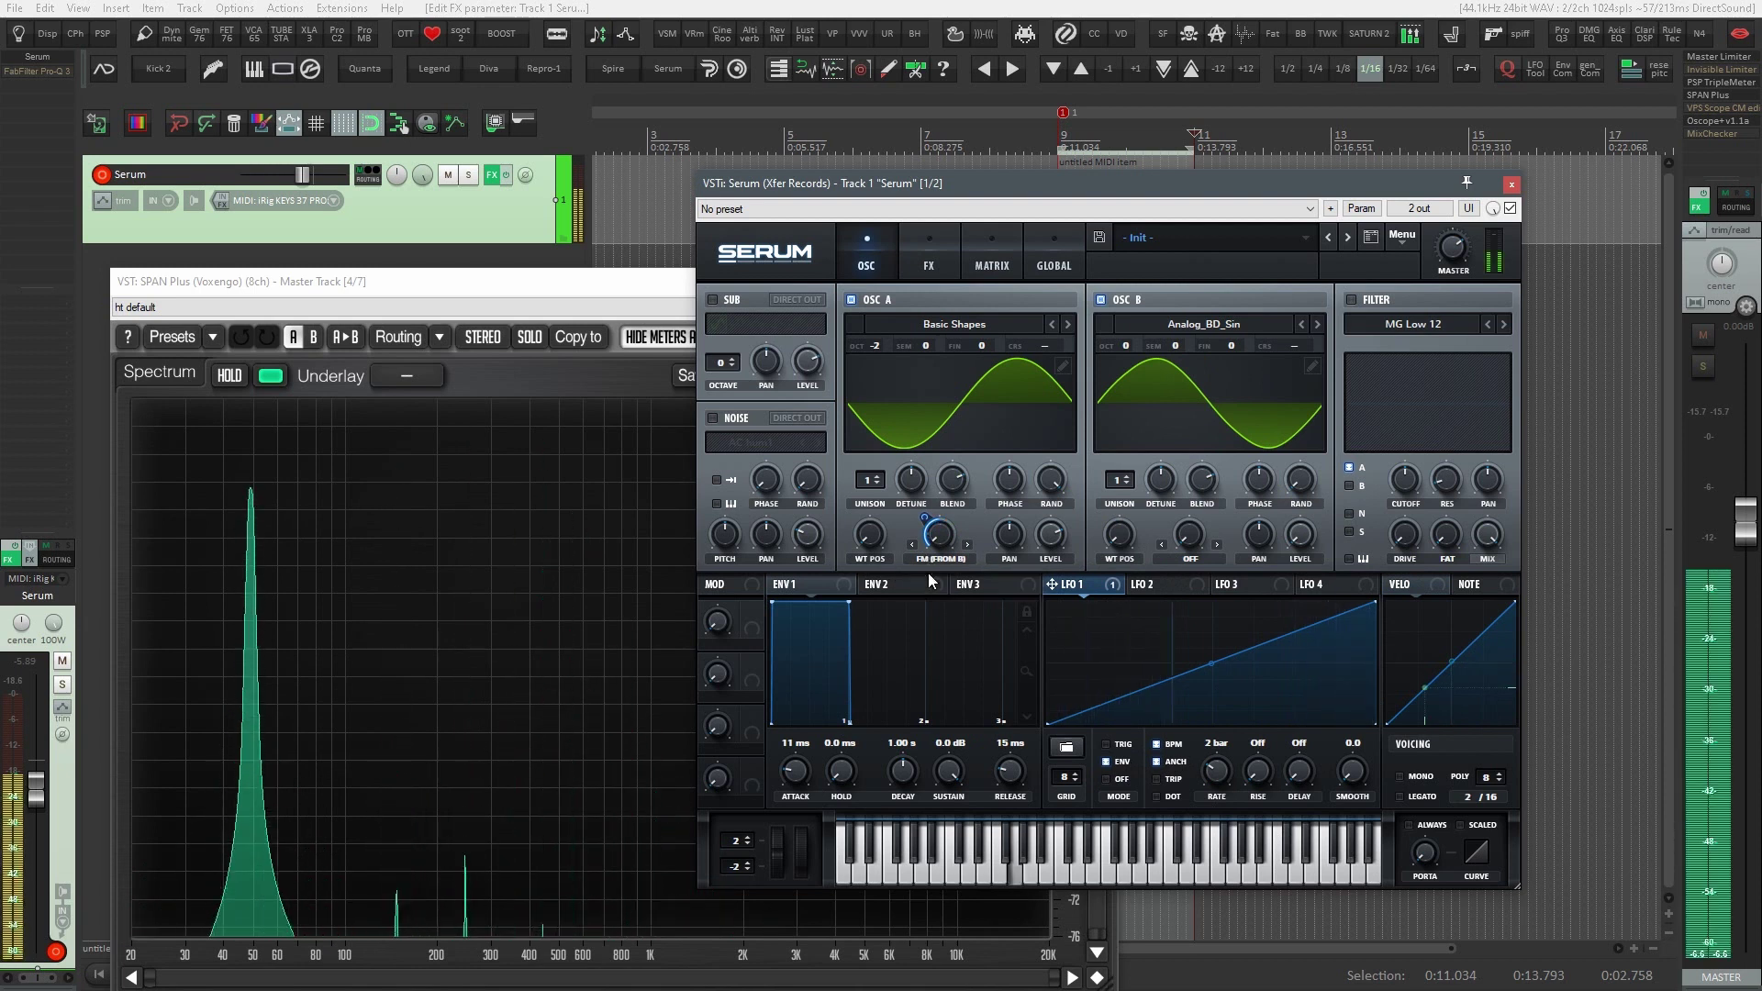
{"action": "mouse_move", "coordinate": [927, 512]}
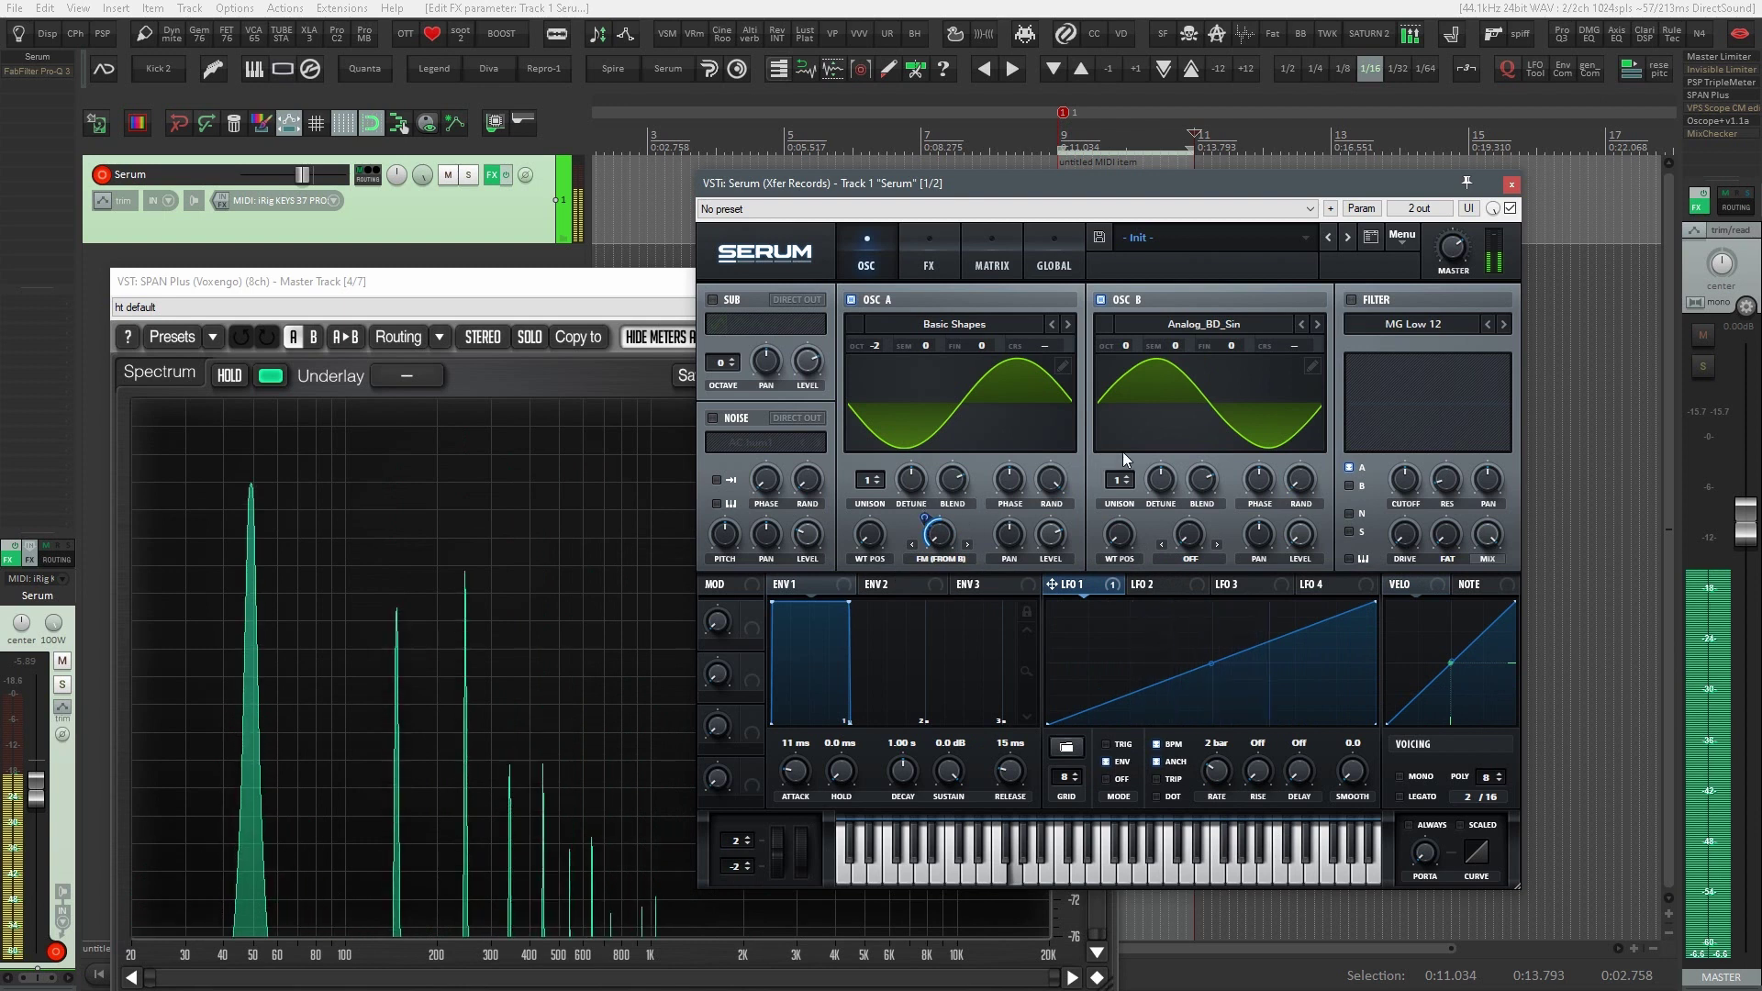
{"action": "scroll", "coordinate": [1134, 341], "scroll_direction": "up", "scroll_amount": 1}
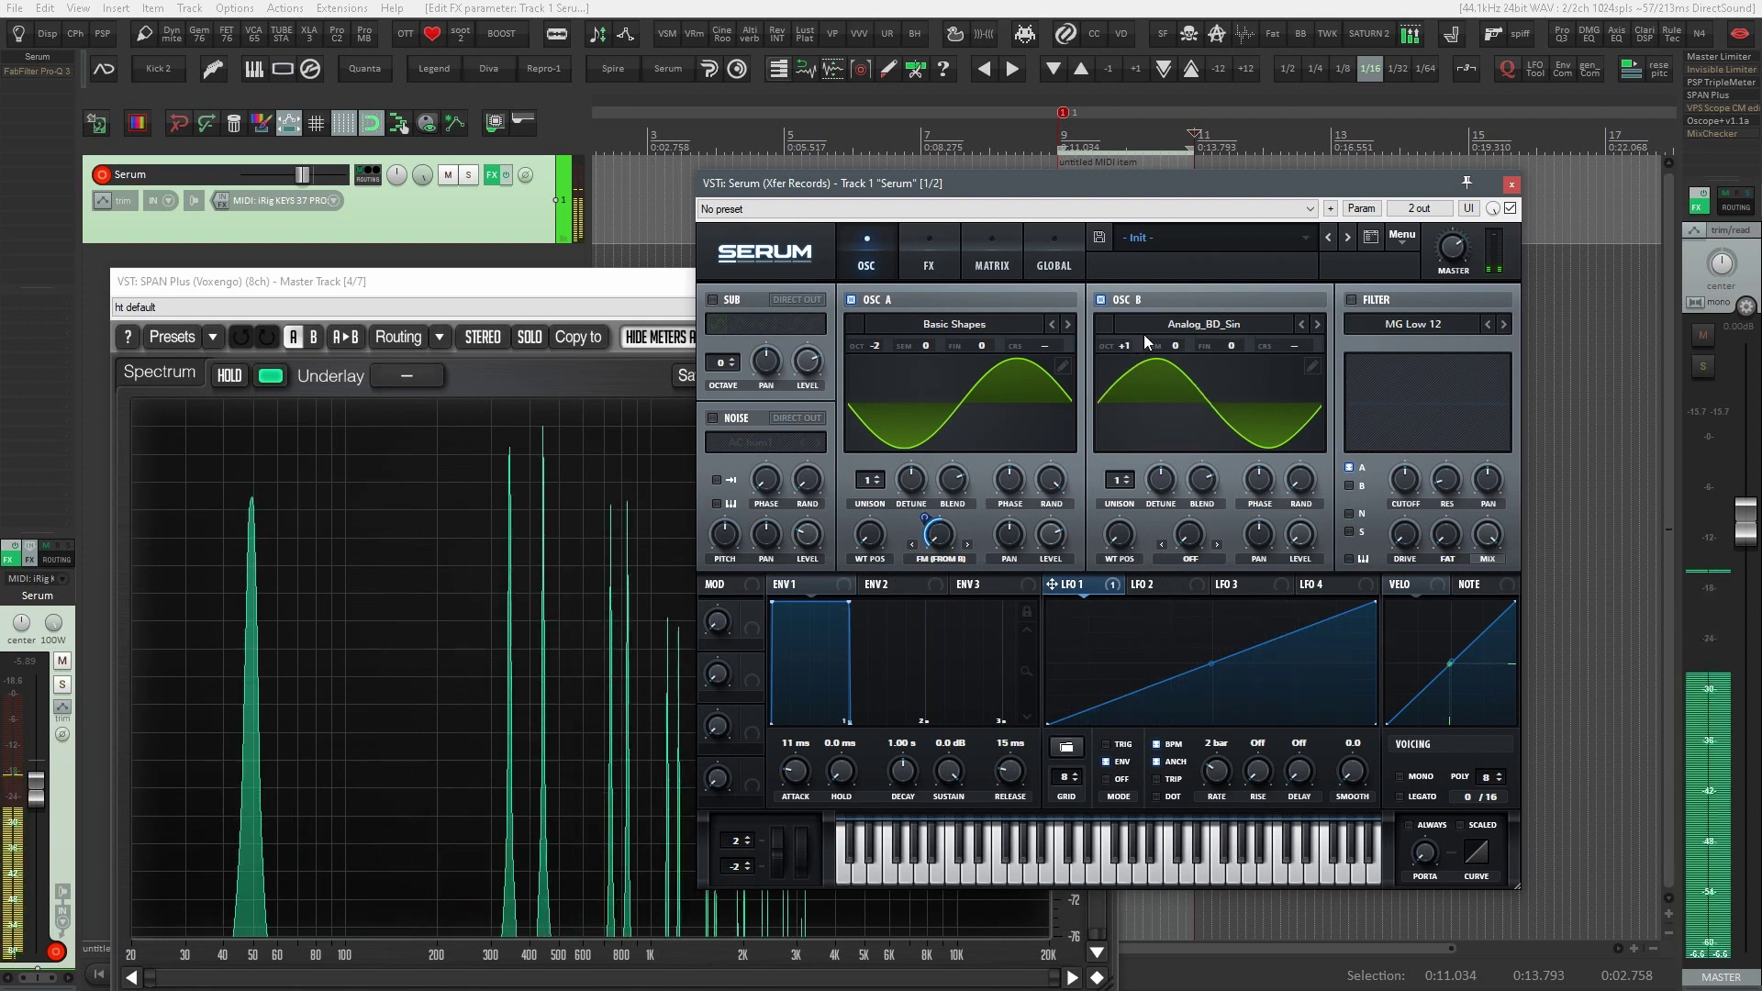
{"action": "scroll", "coordinate": [1135, 347], "scroll_direction": "down", "scroll_amount": 1}
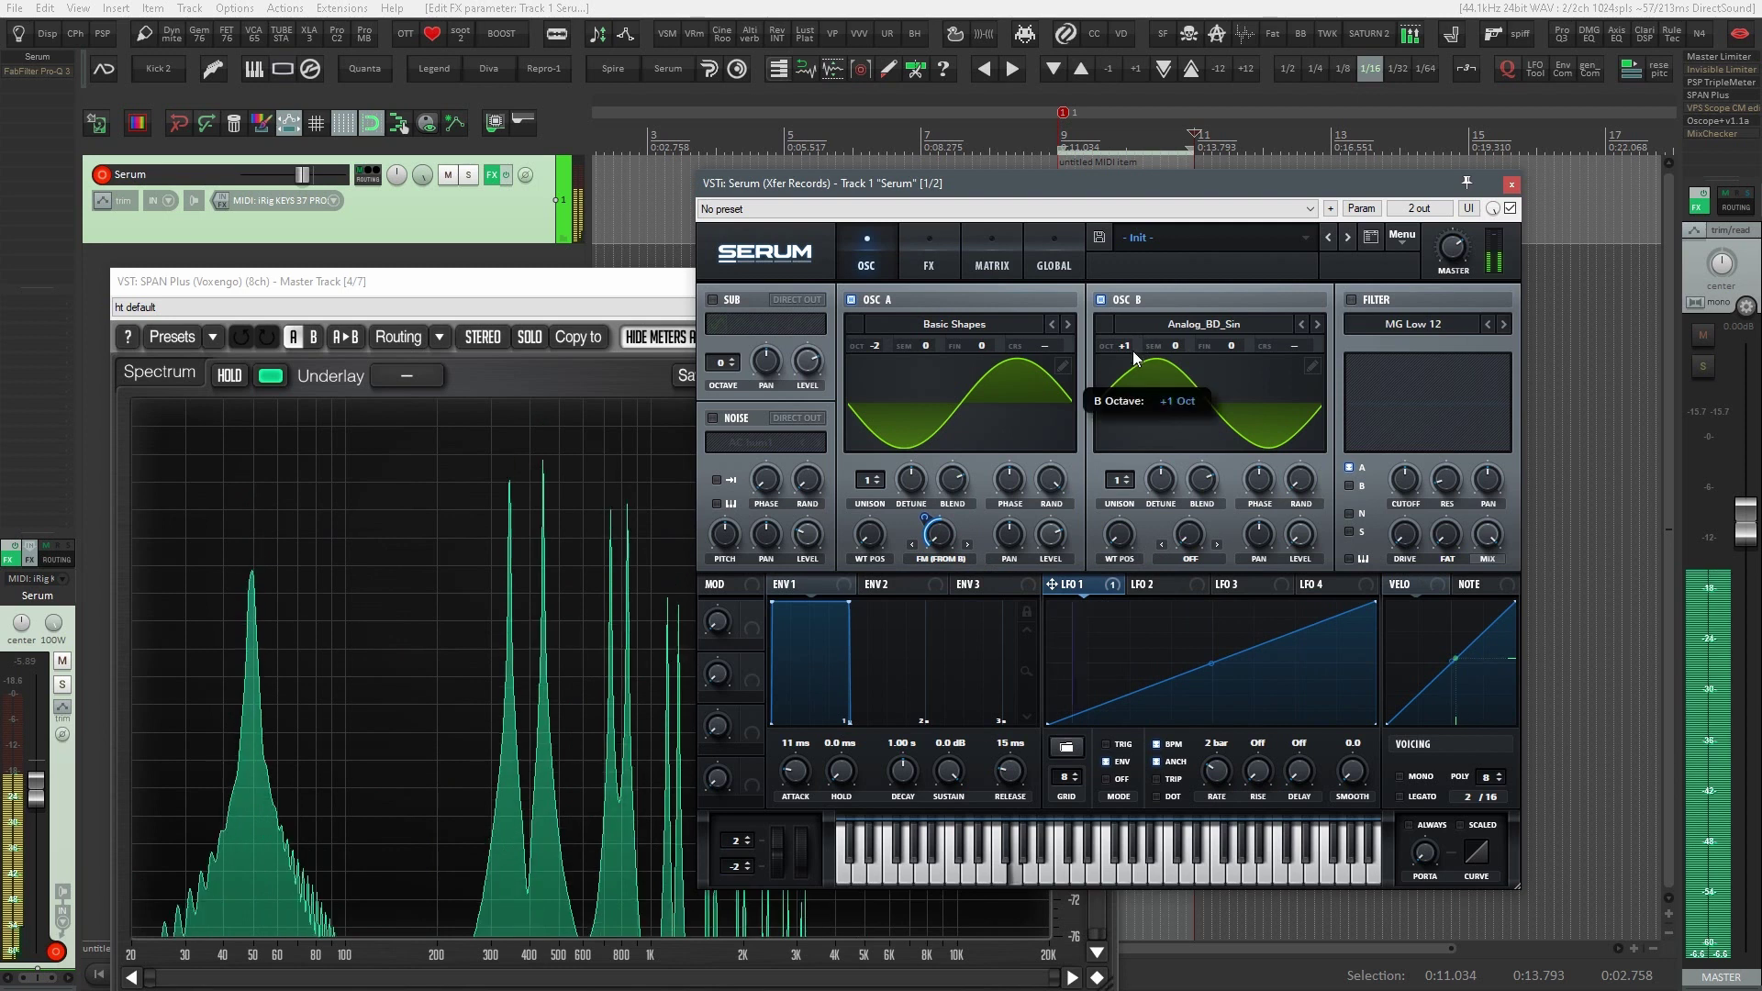
Enable the MG Low 12 filter for all sources, with a low base cutoff modulated by LFO 1, and check the assignments in the modulation matrix
{"action": "left_click", "coordinate": [1351, 300]}
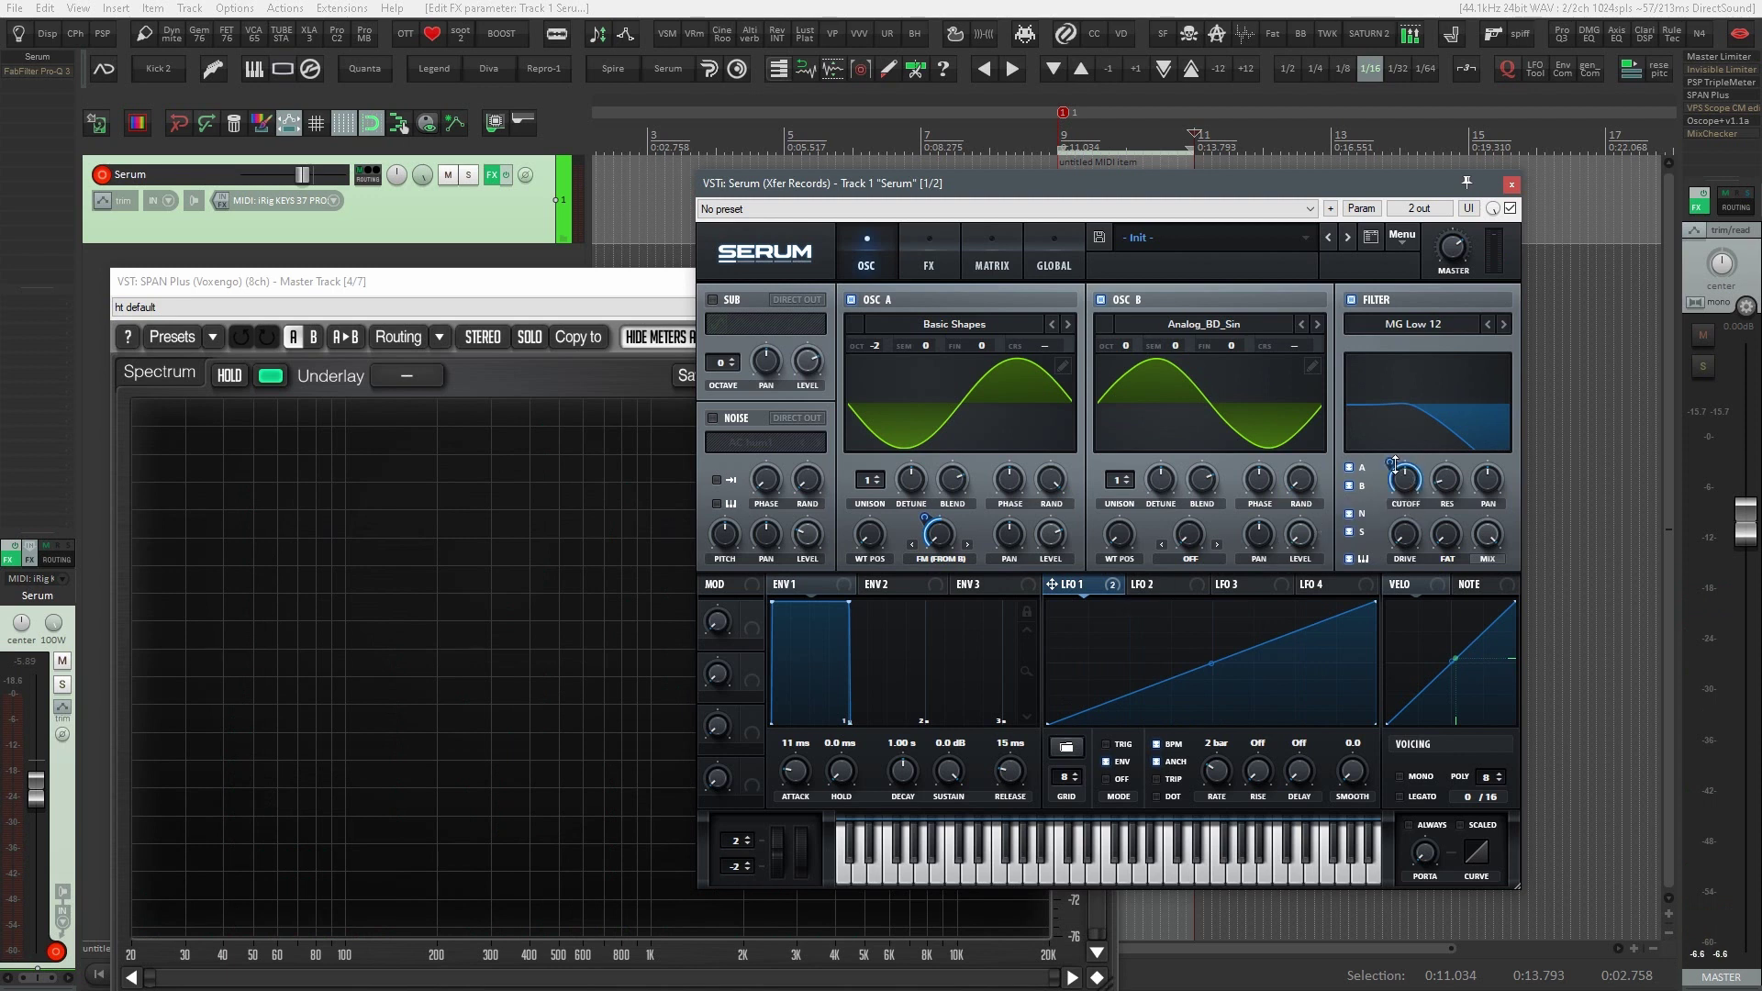
{"action": "left_click_drag", "start_coordinate": [1402, 489], "coordinate": [1384, 598]}
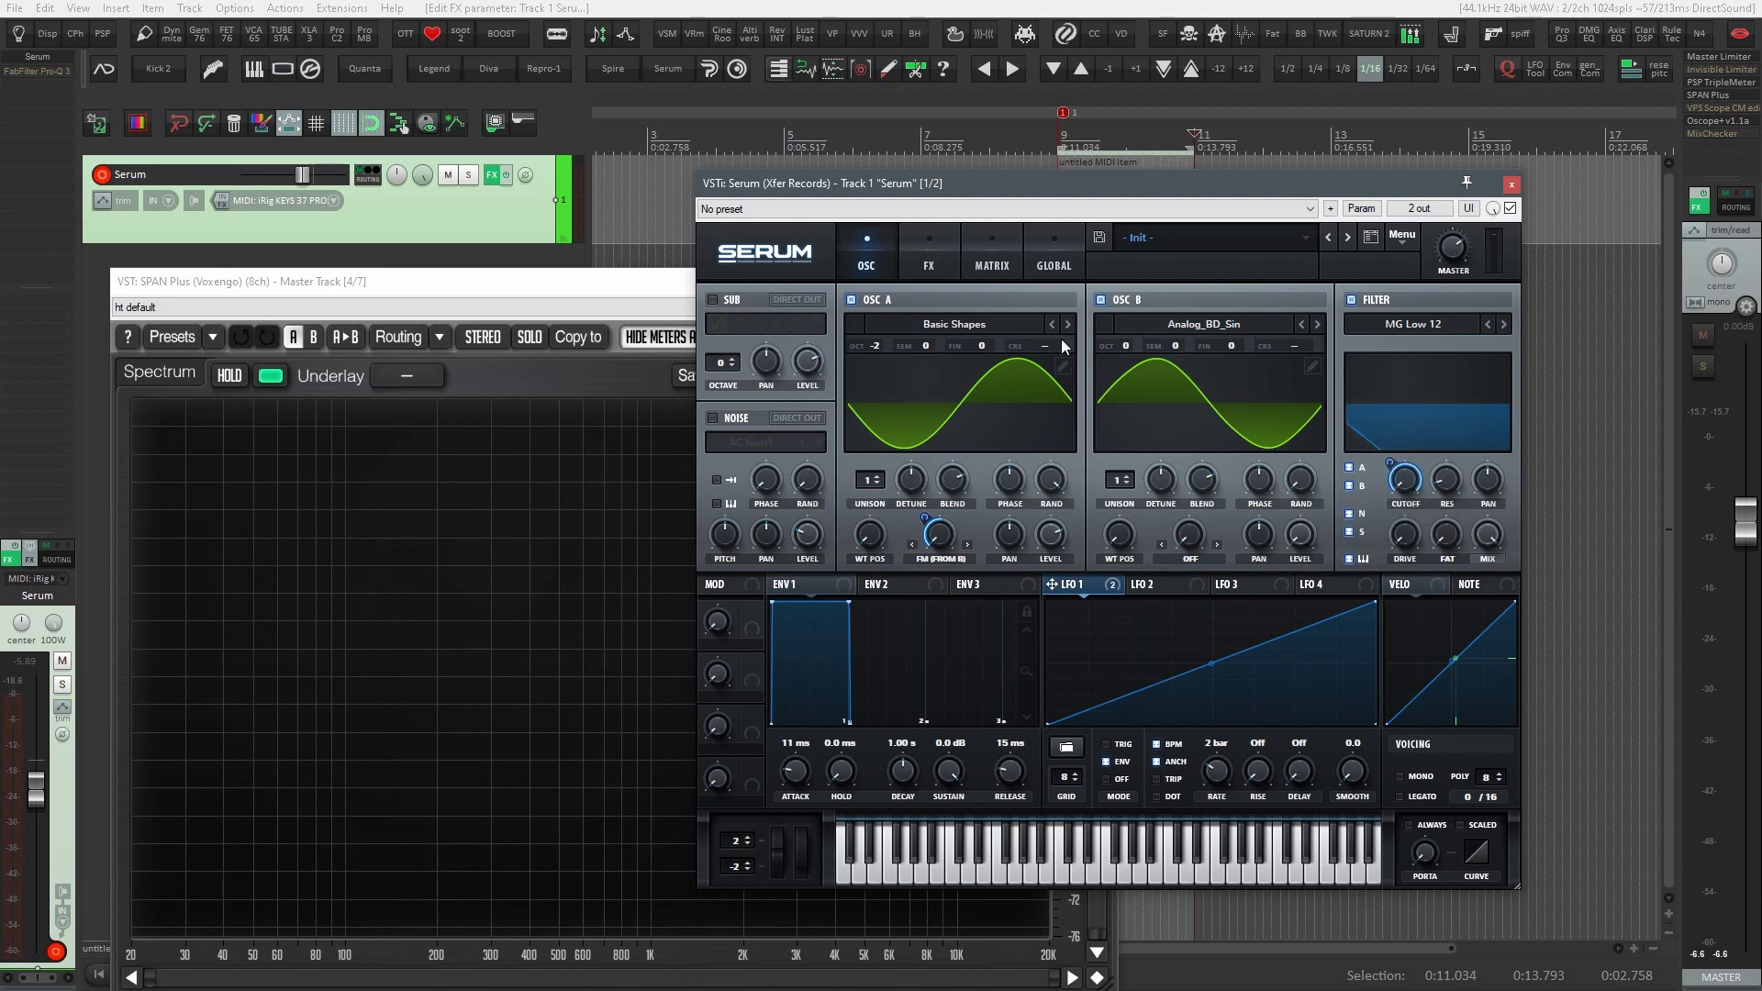
{"action": "left_click", "coordinate": [989, 267]}
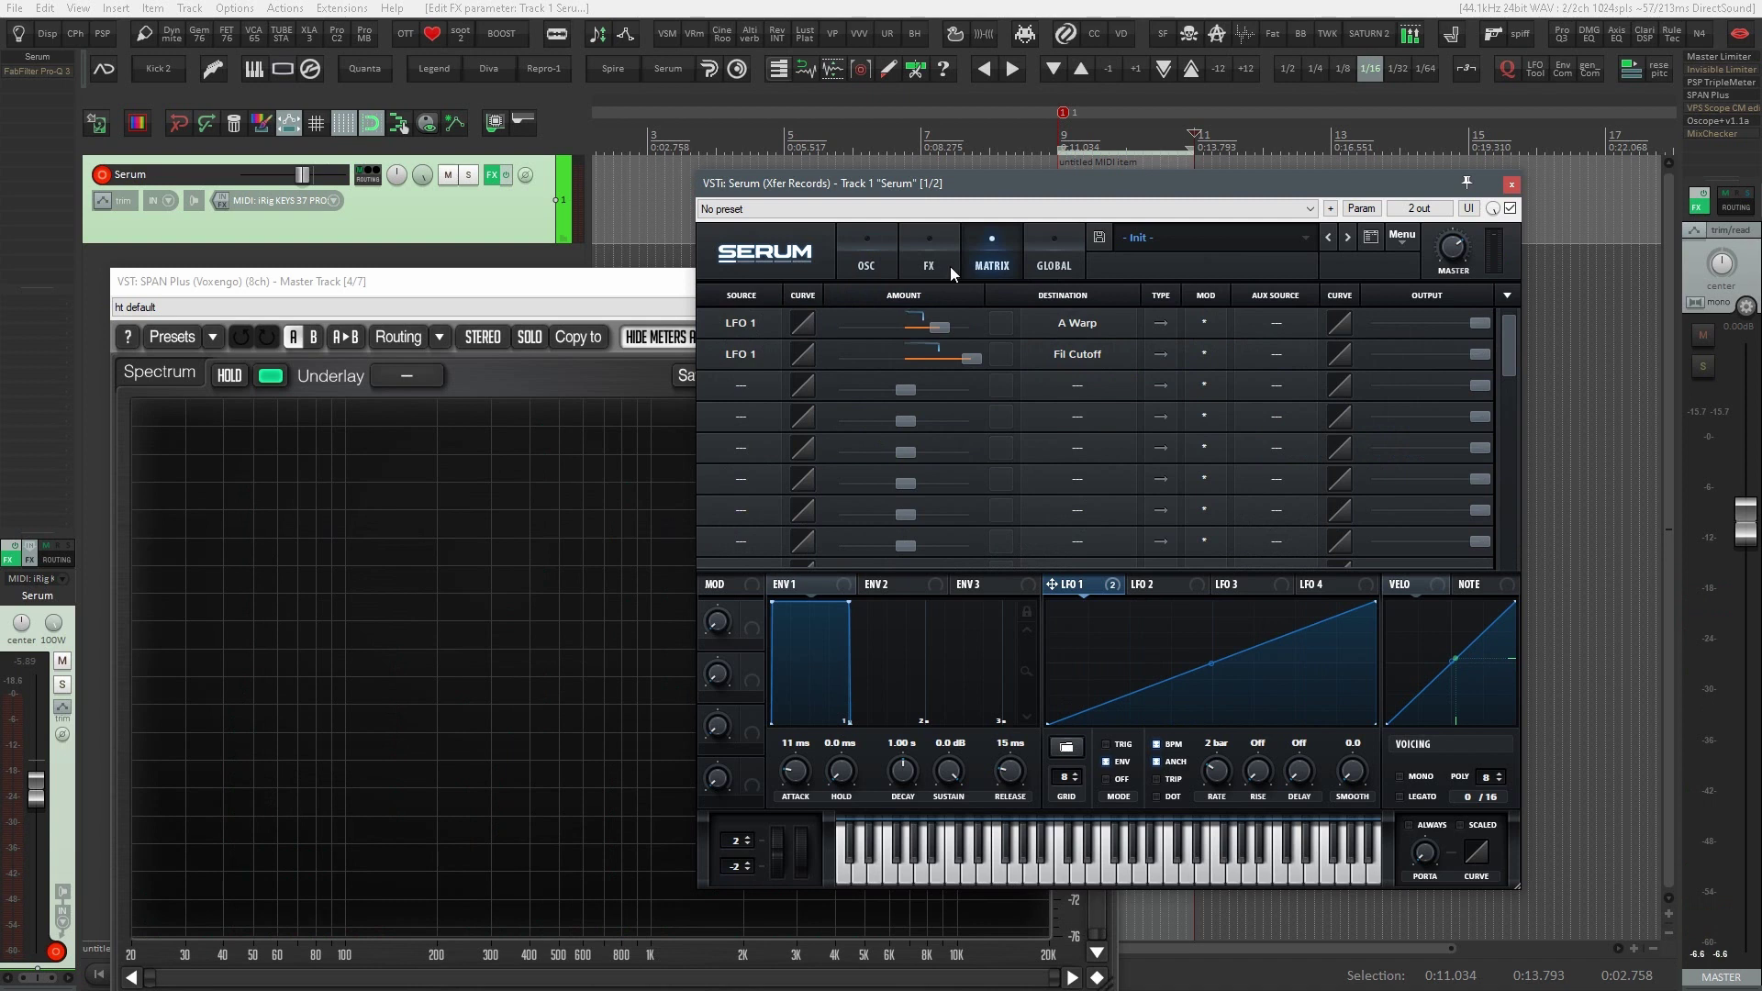
{"action": "left_click", "coordinate": [1161, 324]}
{"action": "left_click", "coordinate": [876, 266]}
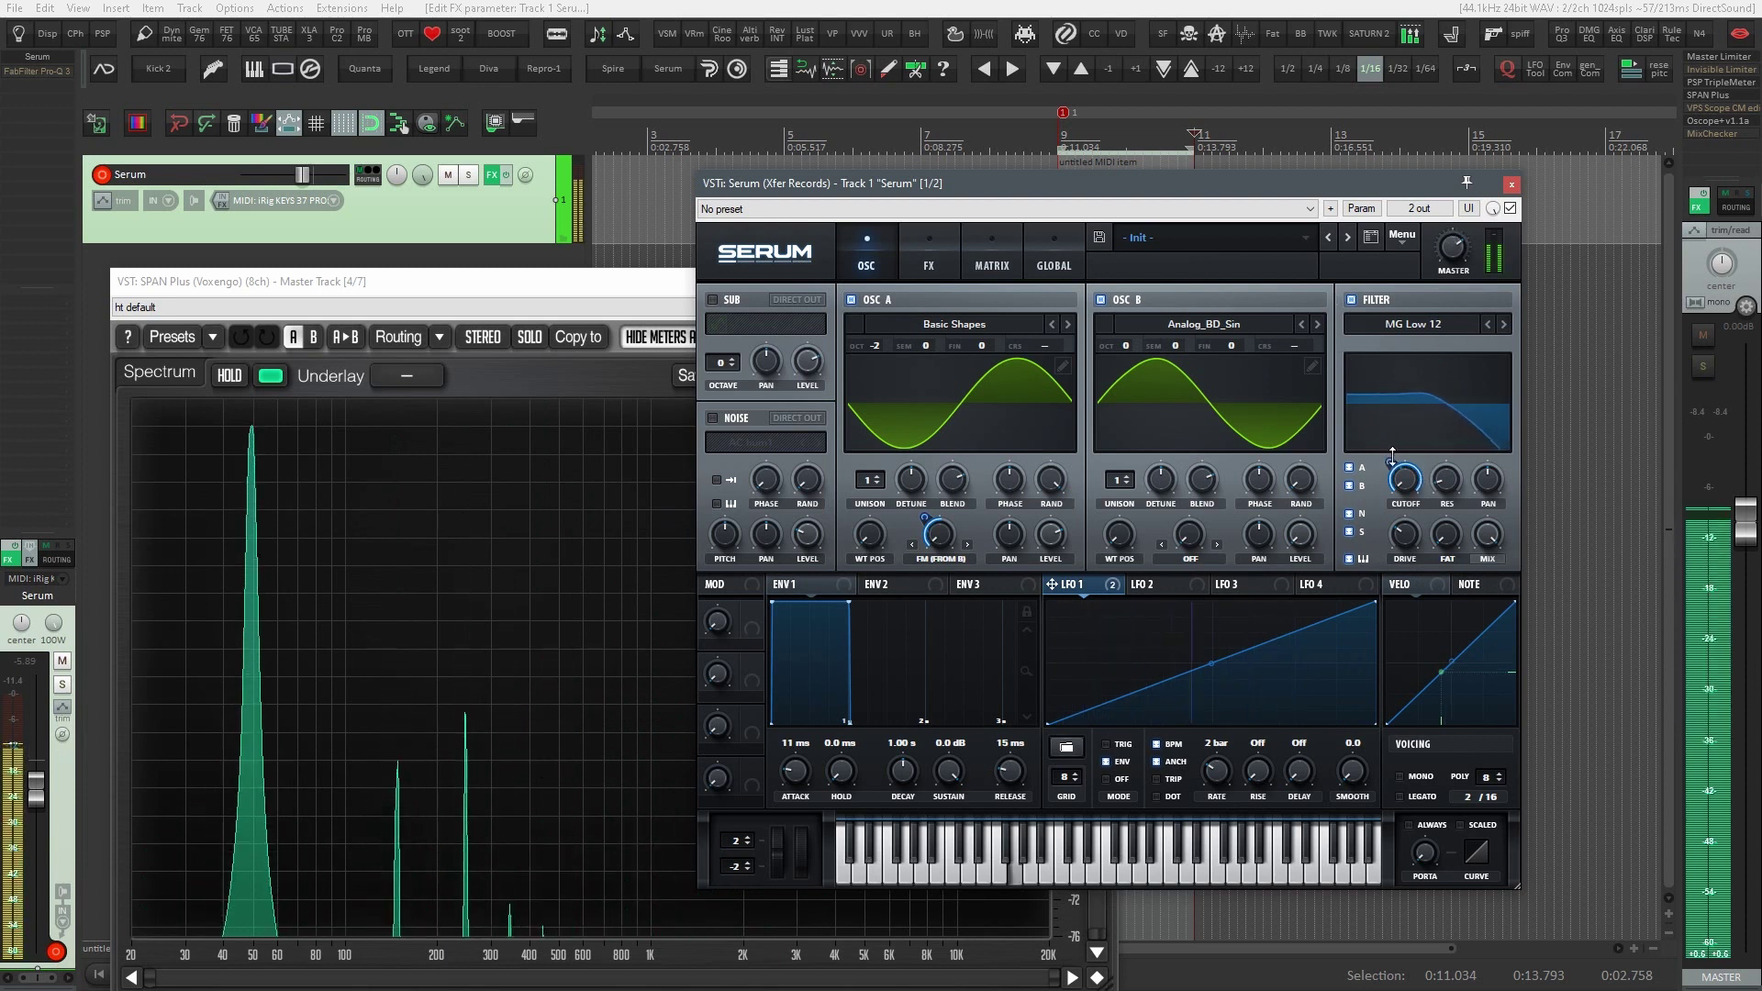
Change the filter type to Scream LP and reset the Serum track's volume to 0 dB
{"action": "left_click", "coordinate": [1459, 323]}
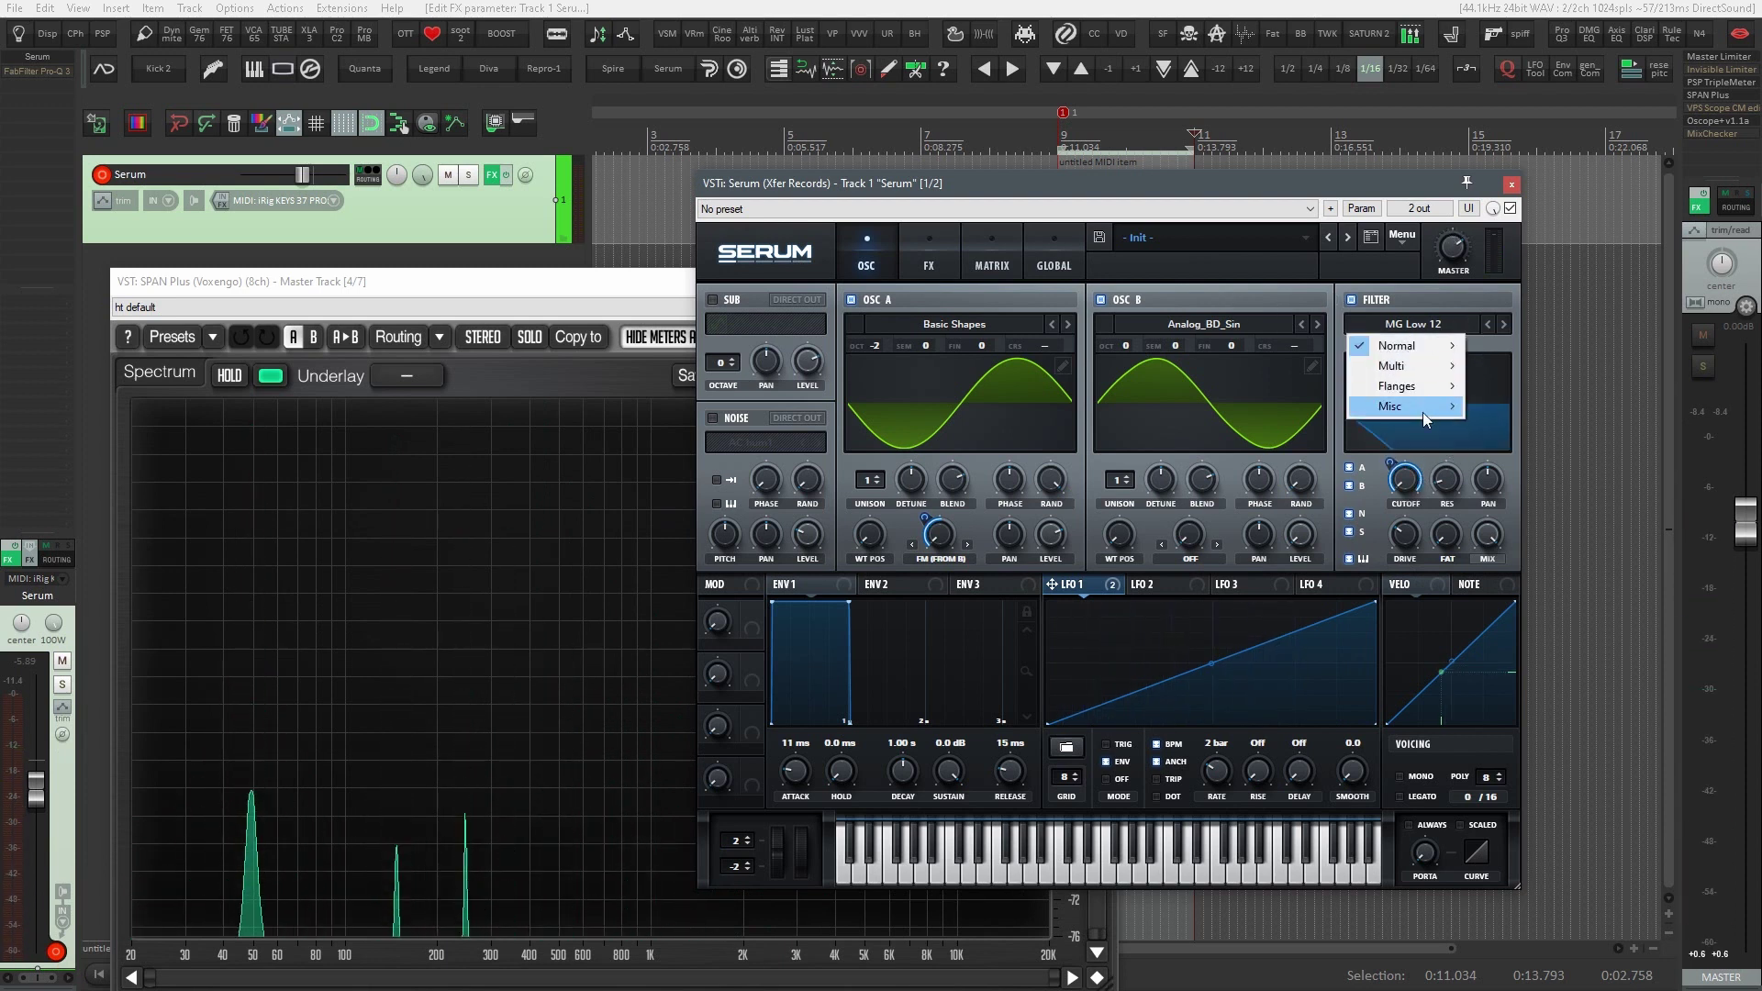
{"action": "mouse_move", "coordinate": [1422, 408]}
{"action": "left_click", "coordinate": [1528, 891]}
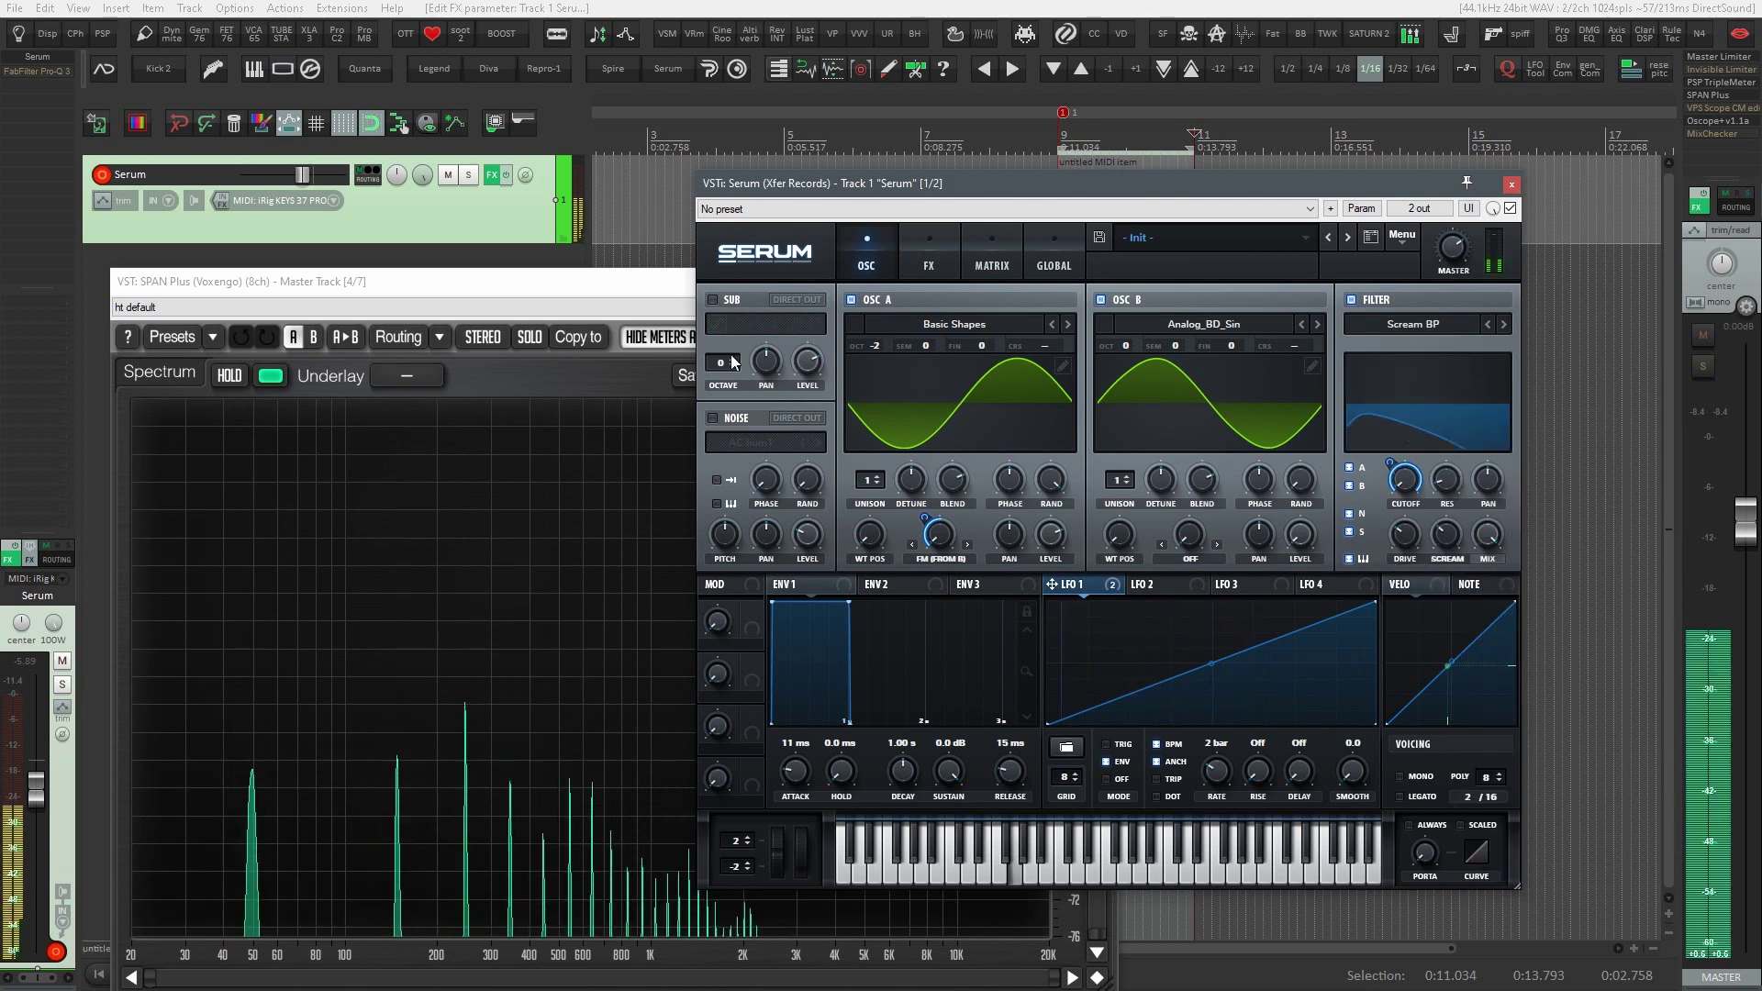
{"action": "double_click", "coordinate": [325, 175]}
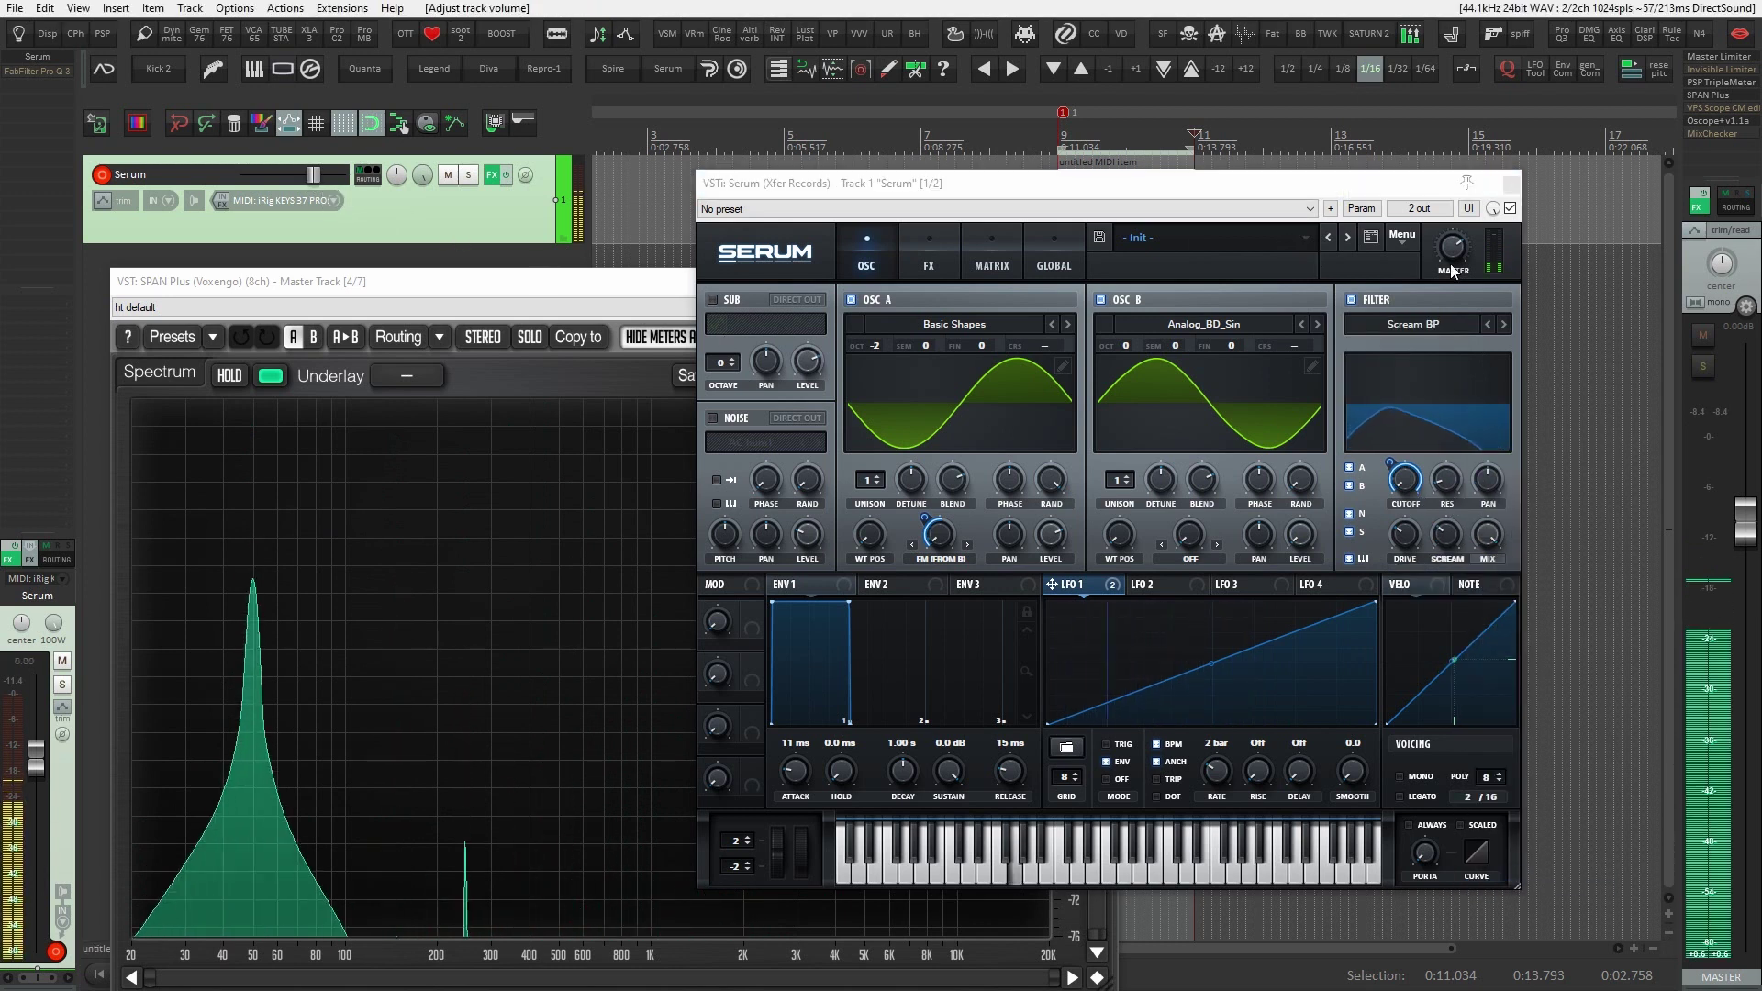
{"action": "left_click", "coordinate": [1488, 324]}
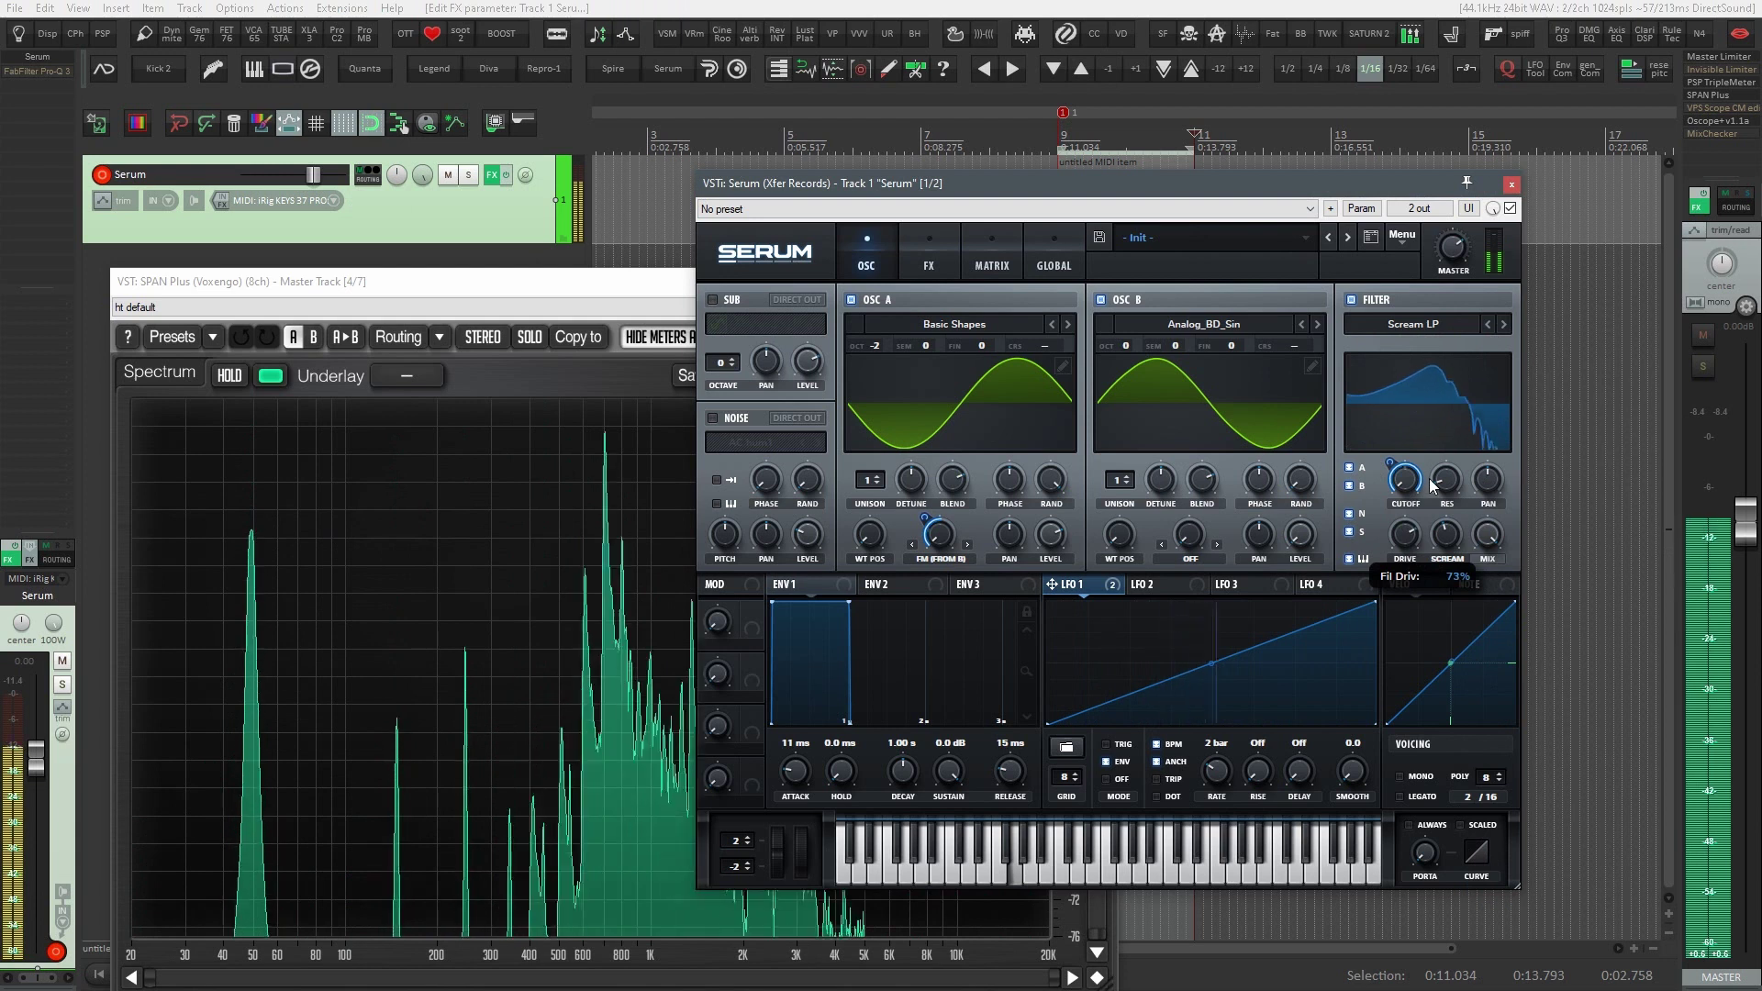
Set the filter's Scream amount to about 35%, modulate the filter drive with LFO 1, and fine-tune the Scream amount
{"action": "mouse_move", "coordinate": [1452, 537]}
{"action": "left_mouse_down"}
{"action": "mouse_move", "coordinate": [1448, 561]}
{"action": "mouse_move", "coordinate": [1448, 539]}
{"action": "left_mouse_up"}
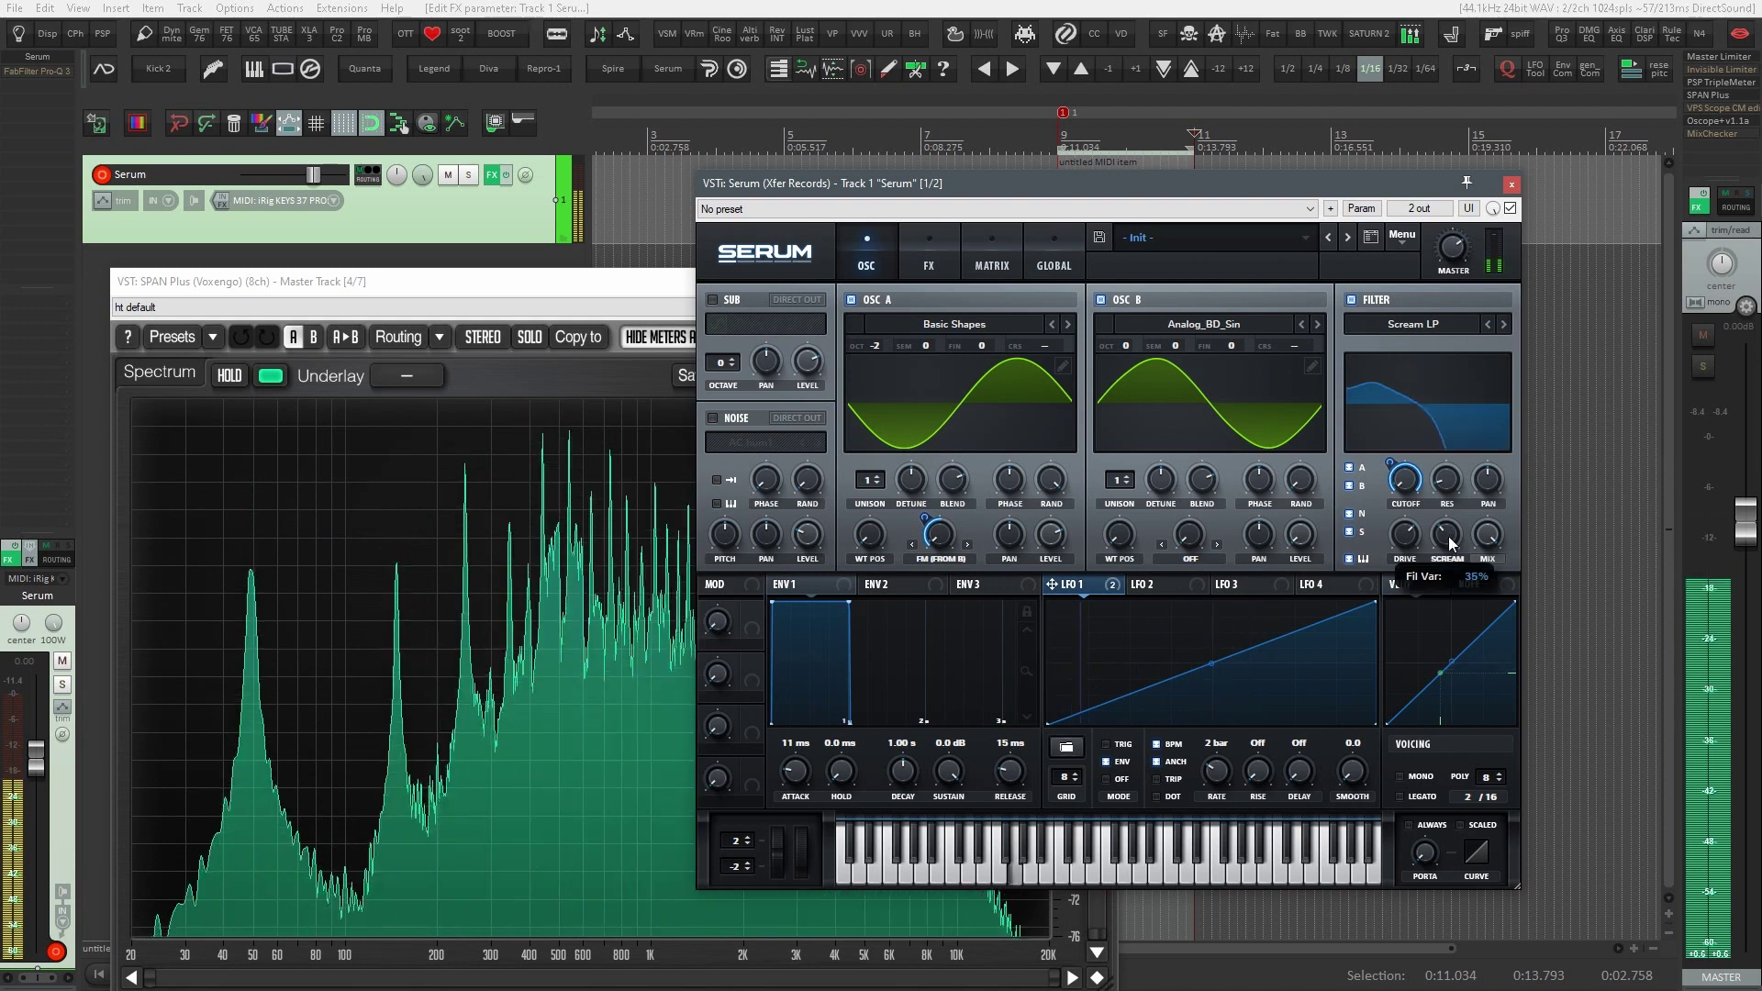
{"action": "mouse_move", "coordinate": [1413, 576]}
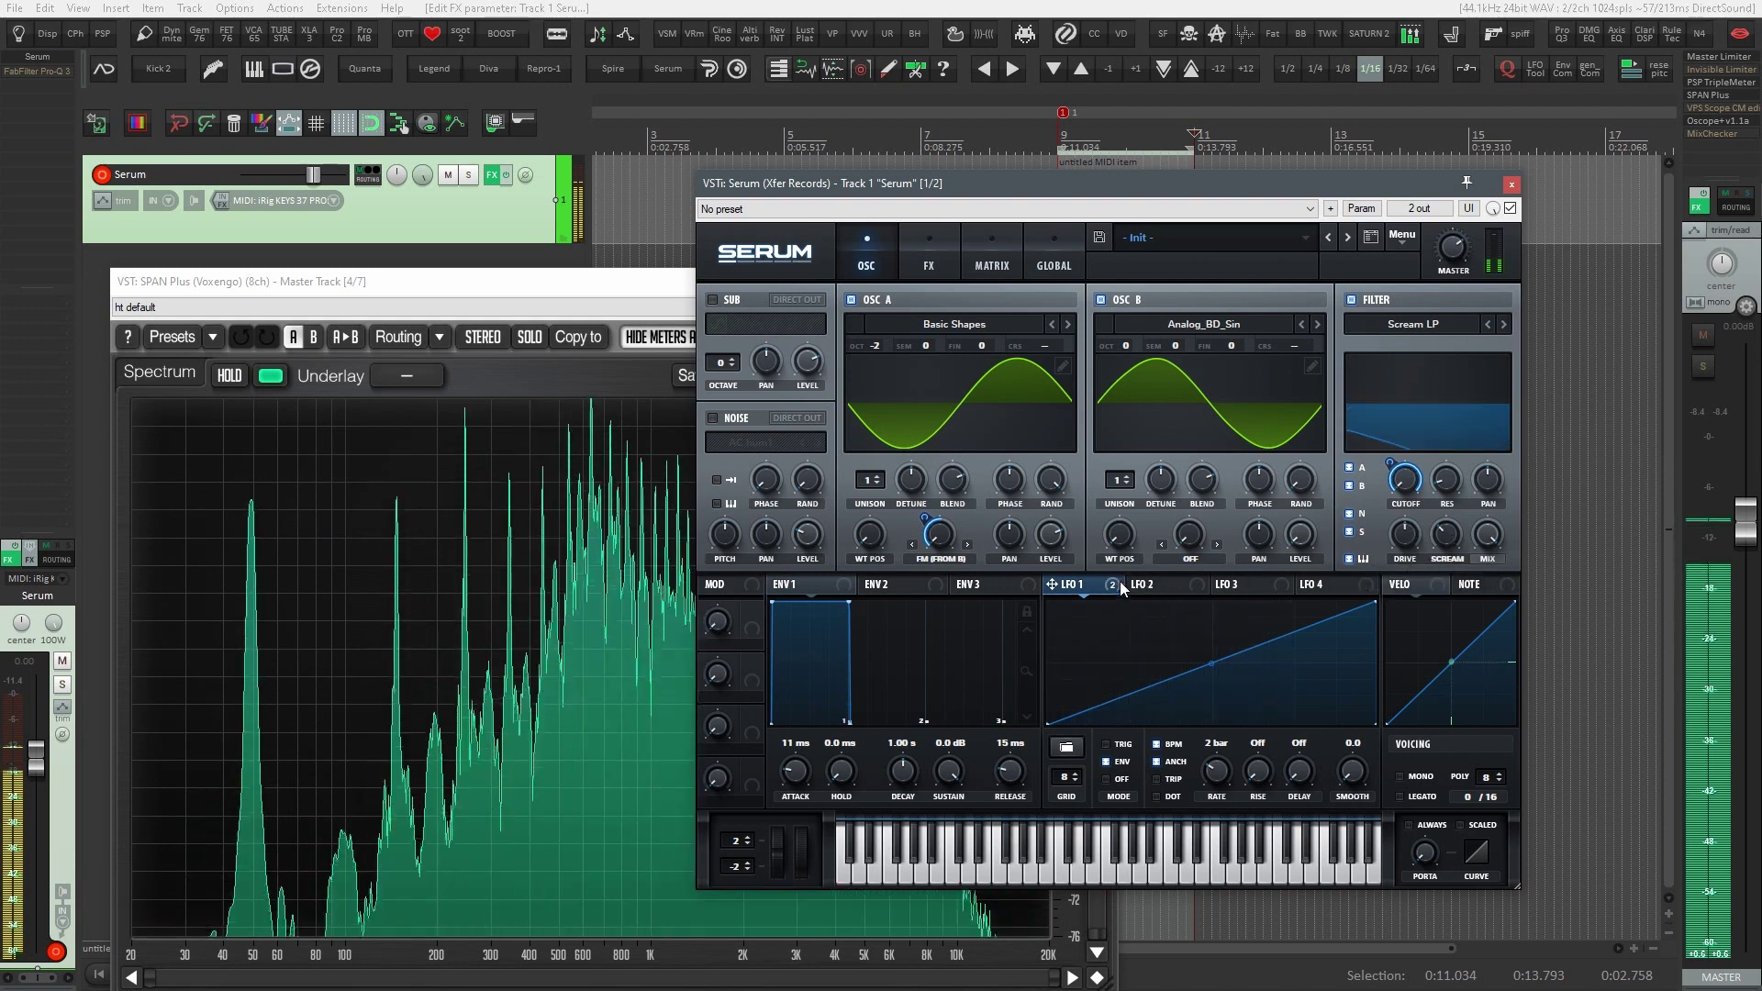
{"action": "left_click_drag", "start_coordinate": [1412, 536], "coordinate": [1432, 451]}
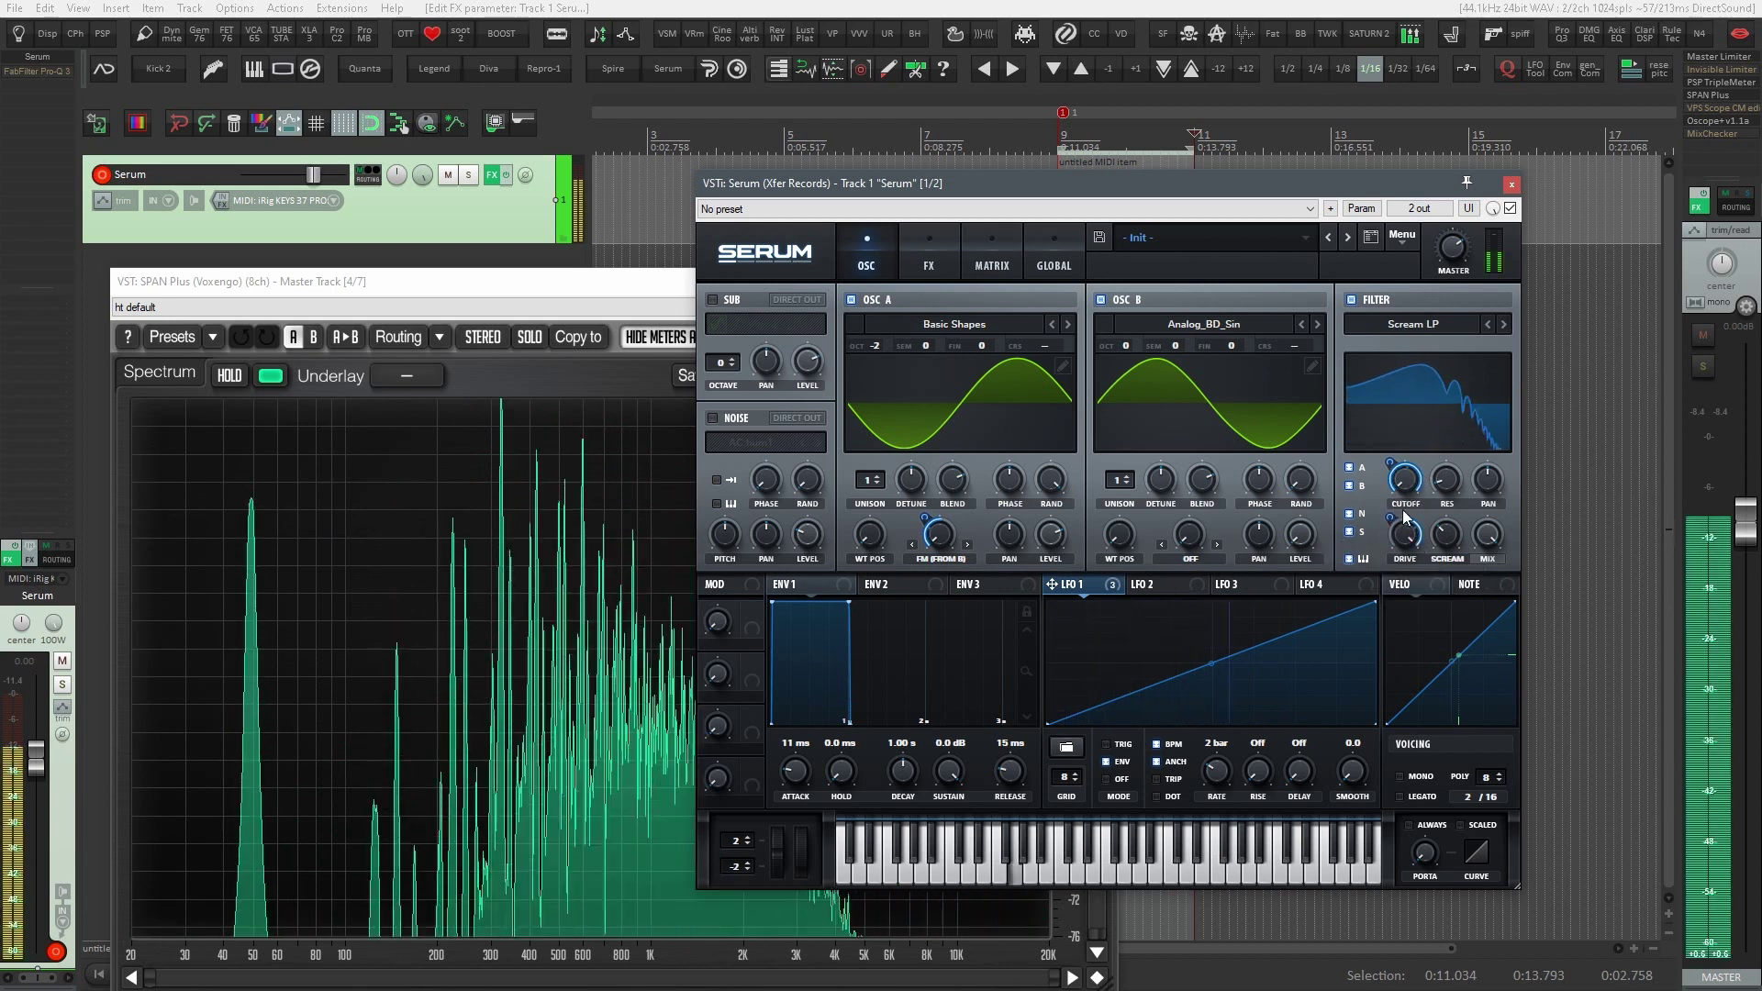
{"action": "left_click_drag", "start_coordinate": [1397, 520], "coordinate": [1450, 525]}
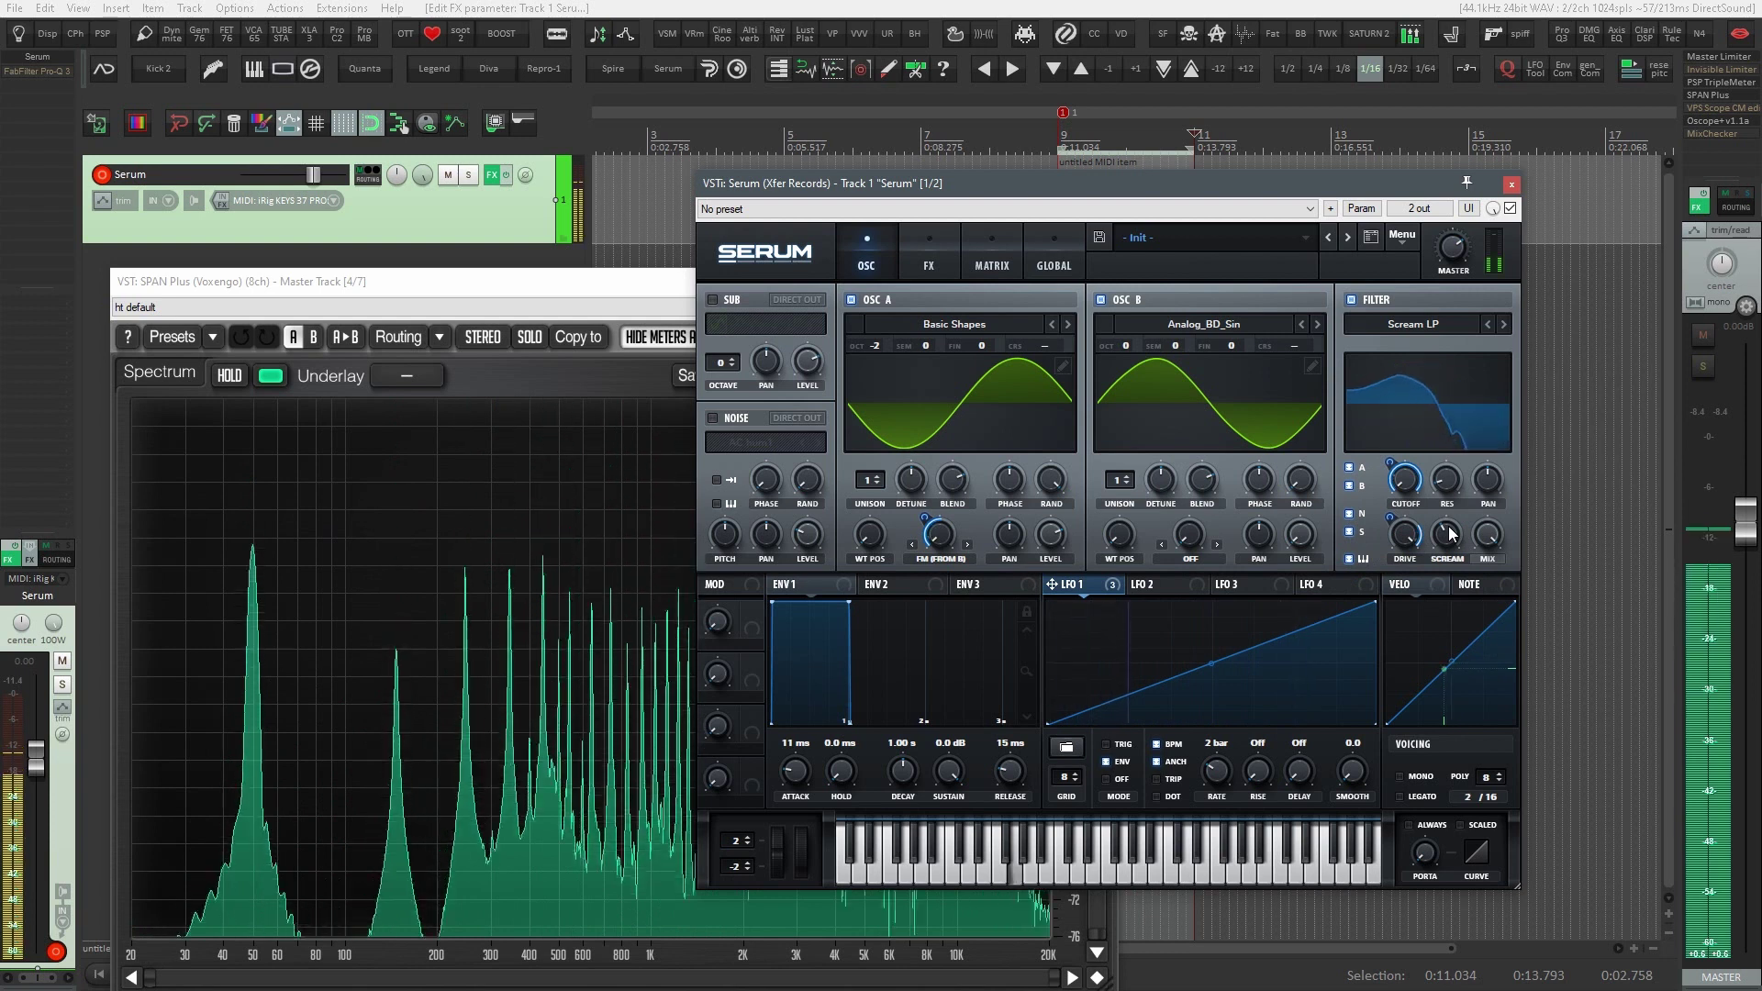
{"action": "left_click_drag", "start_coordinate": [1450, 532], "coordinate": [1452, 548]}
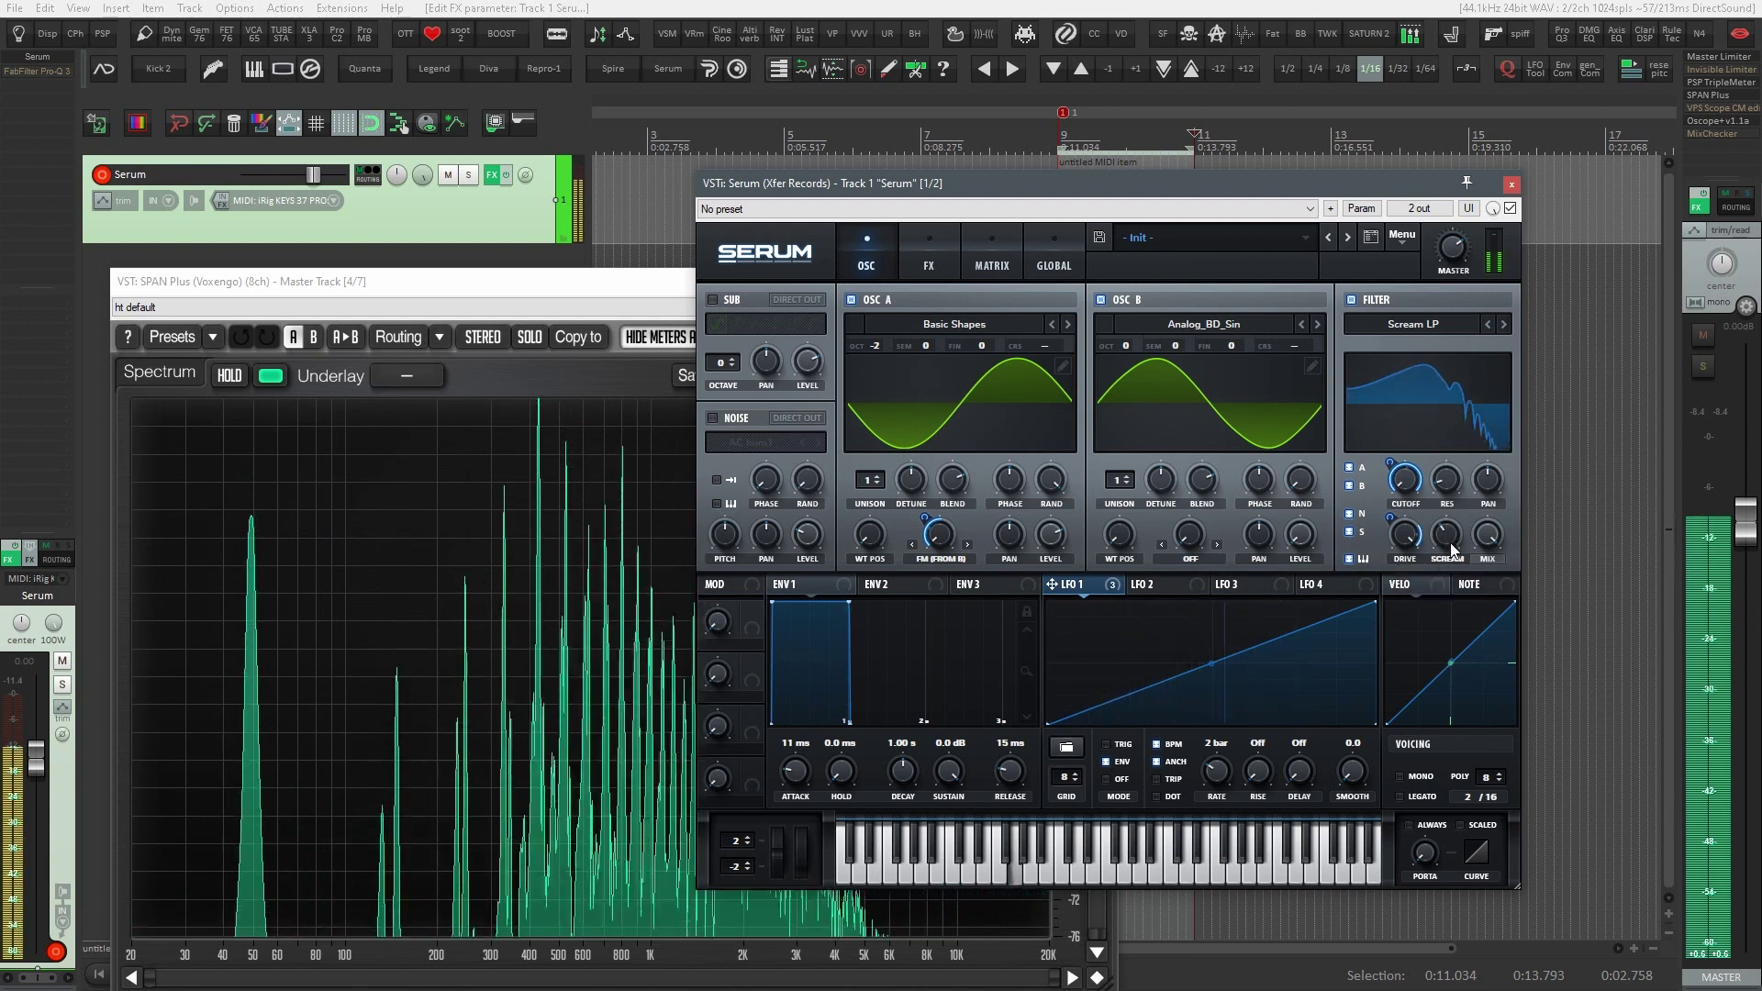
Add a small third harmonic to the first frame of oscillator A's wavetable in the table editor
{"action": "left_click", "coordinate": [1063, 365]}
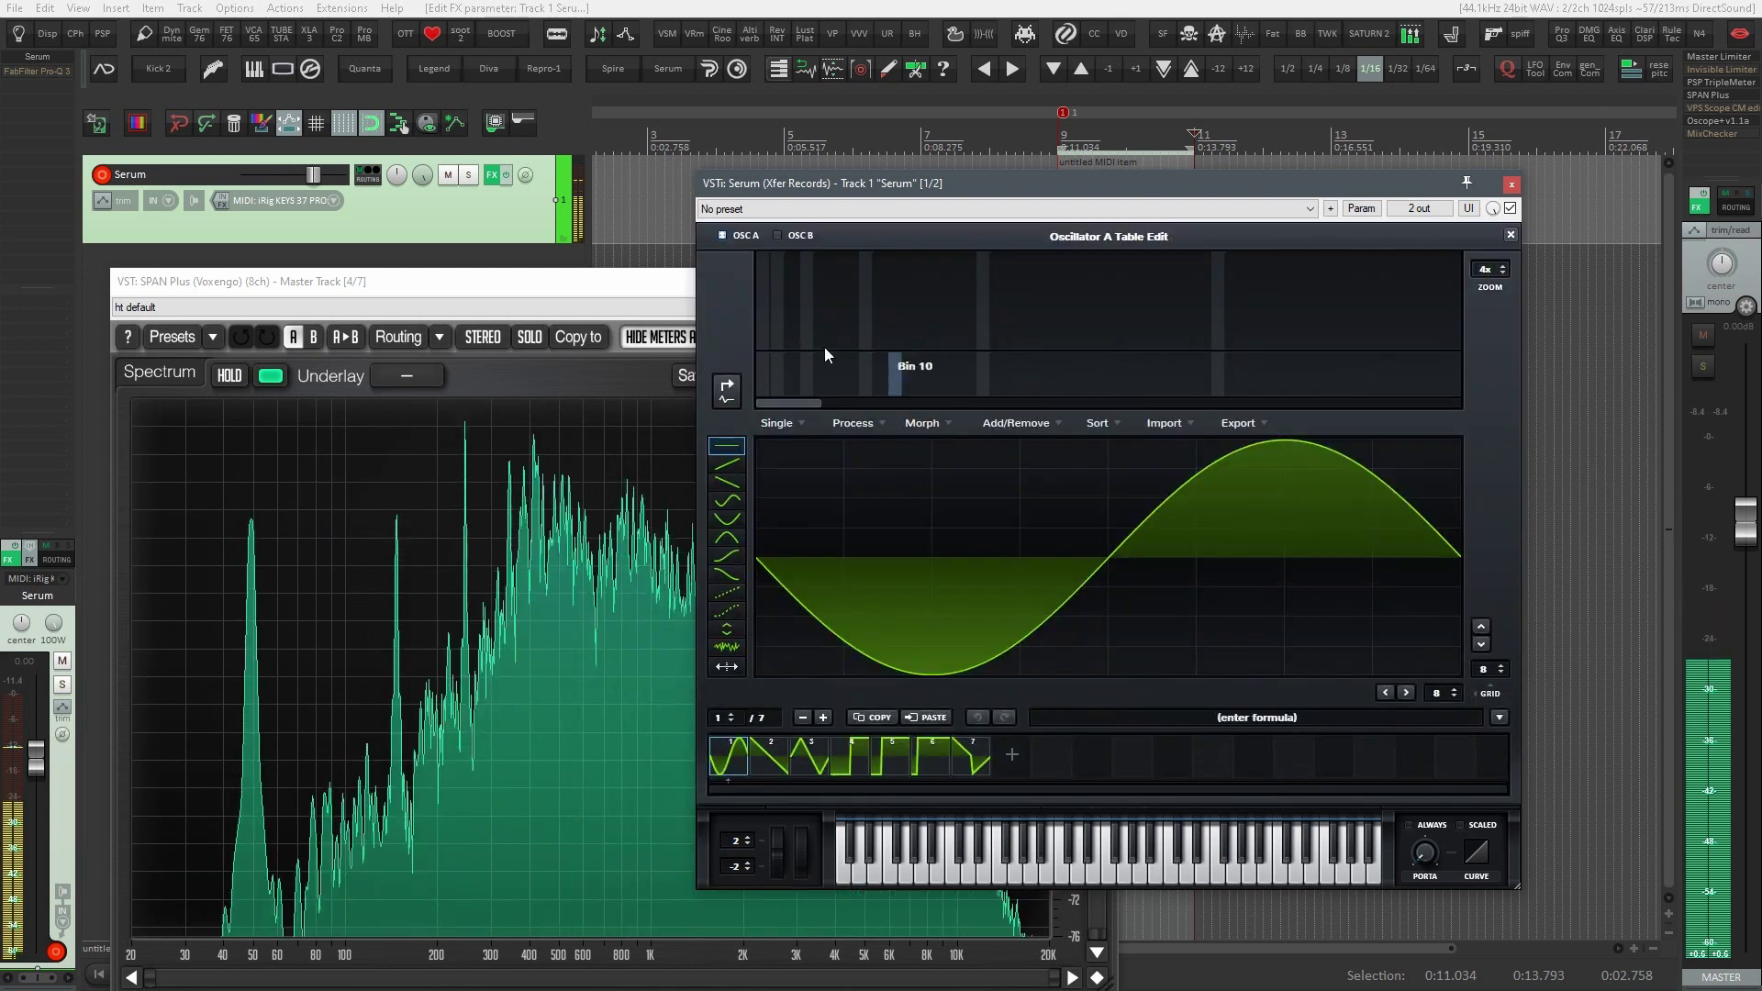
{"action": "mouse_move", "coordinate": [806, 314]}
{"action": "left_mouse_down"}
{"action": "mouse_move", "coordinate": [807, 295]}
{"action": "mouse_move", "coordinate": [801, 347]}
{"action": "mouse_move", "coordinate": [795, 319]}
{"action": "left_mouse_up"}
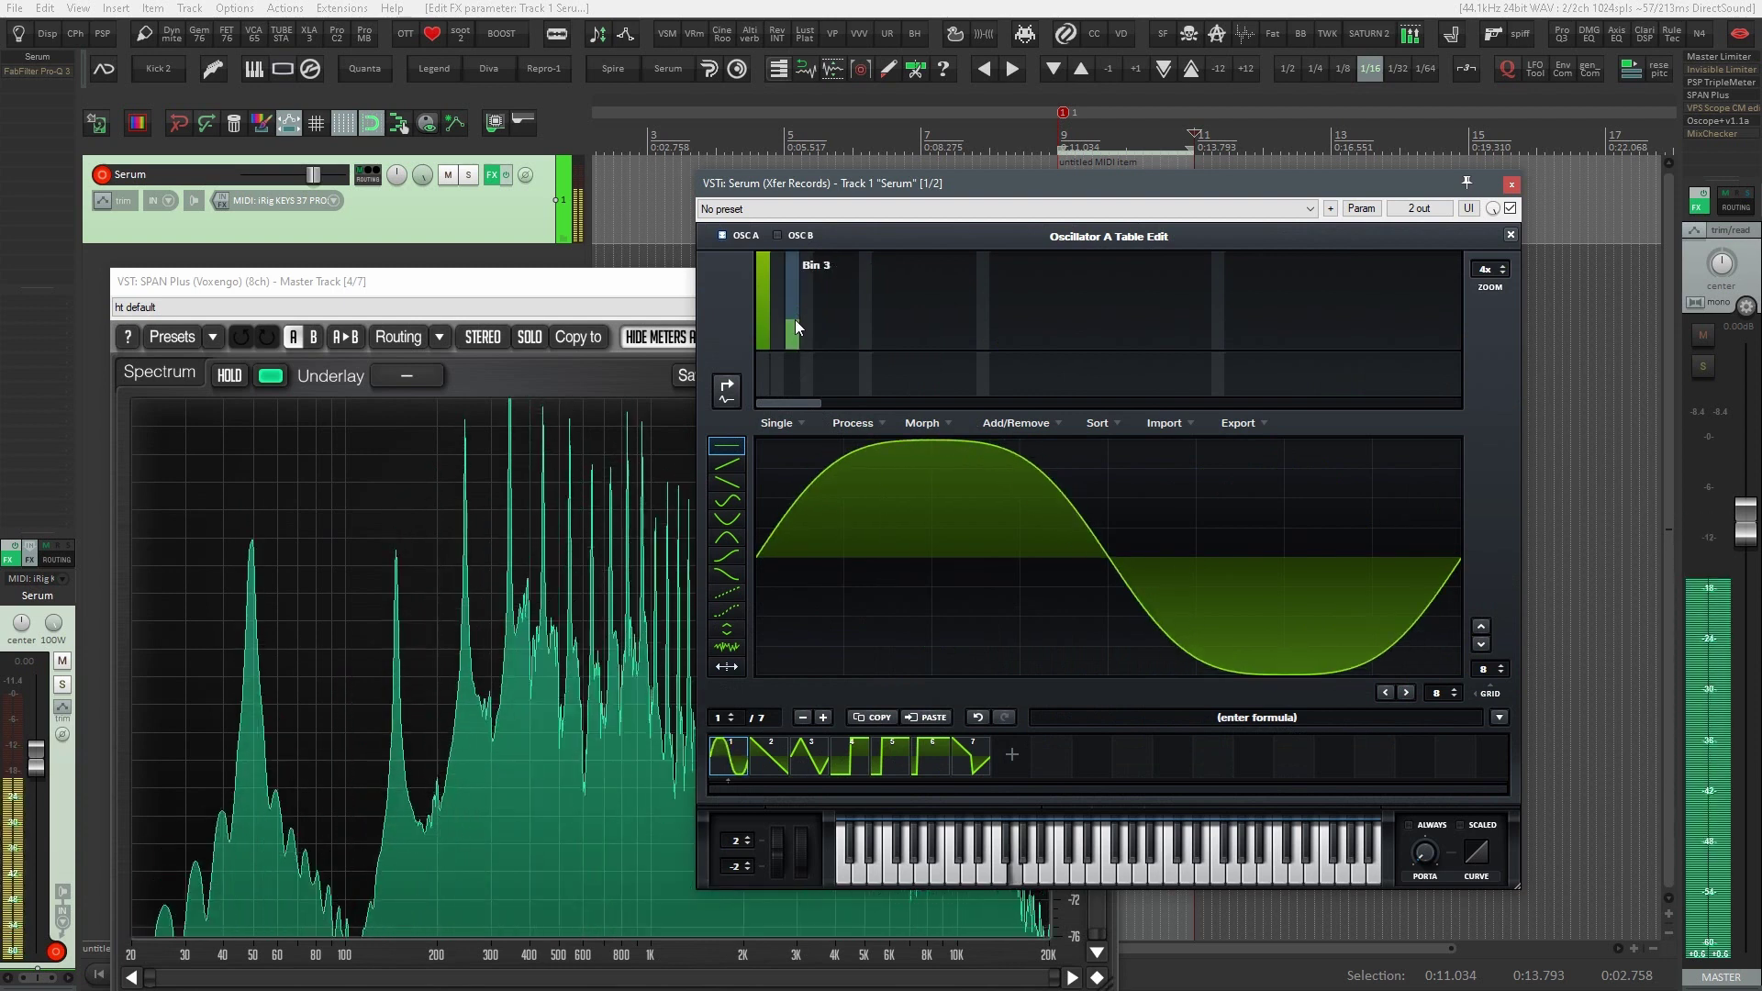
{"action": "left_click", "coordinate": [1511, 235]}
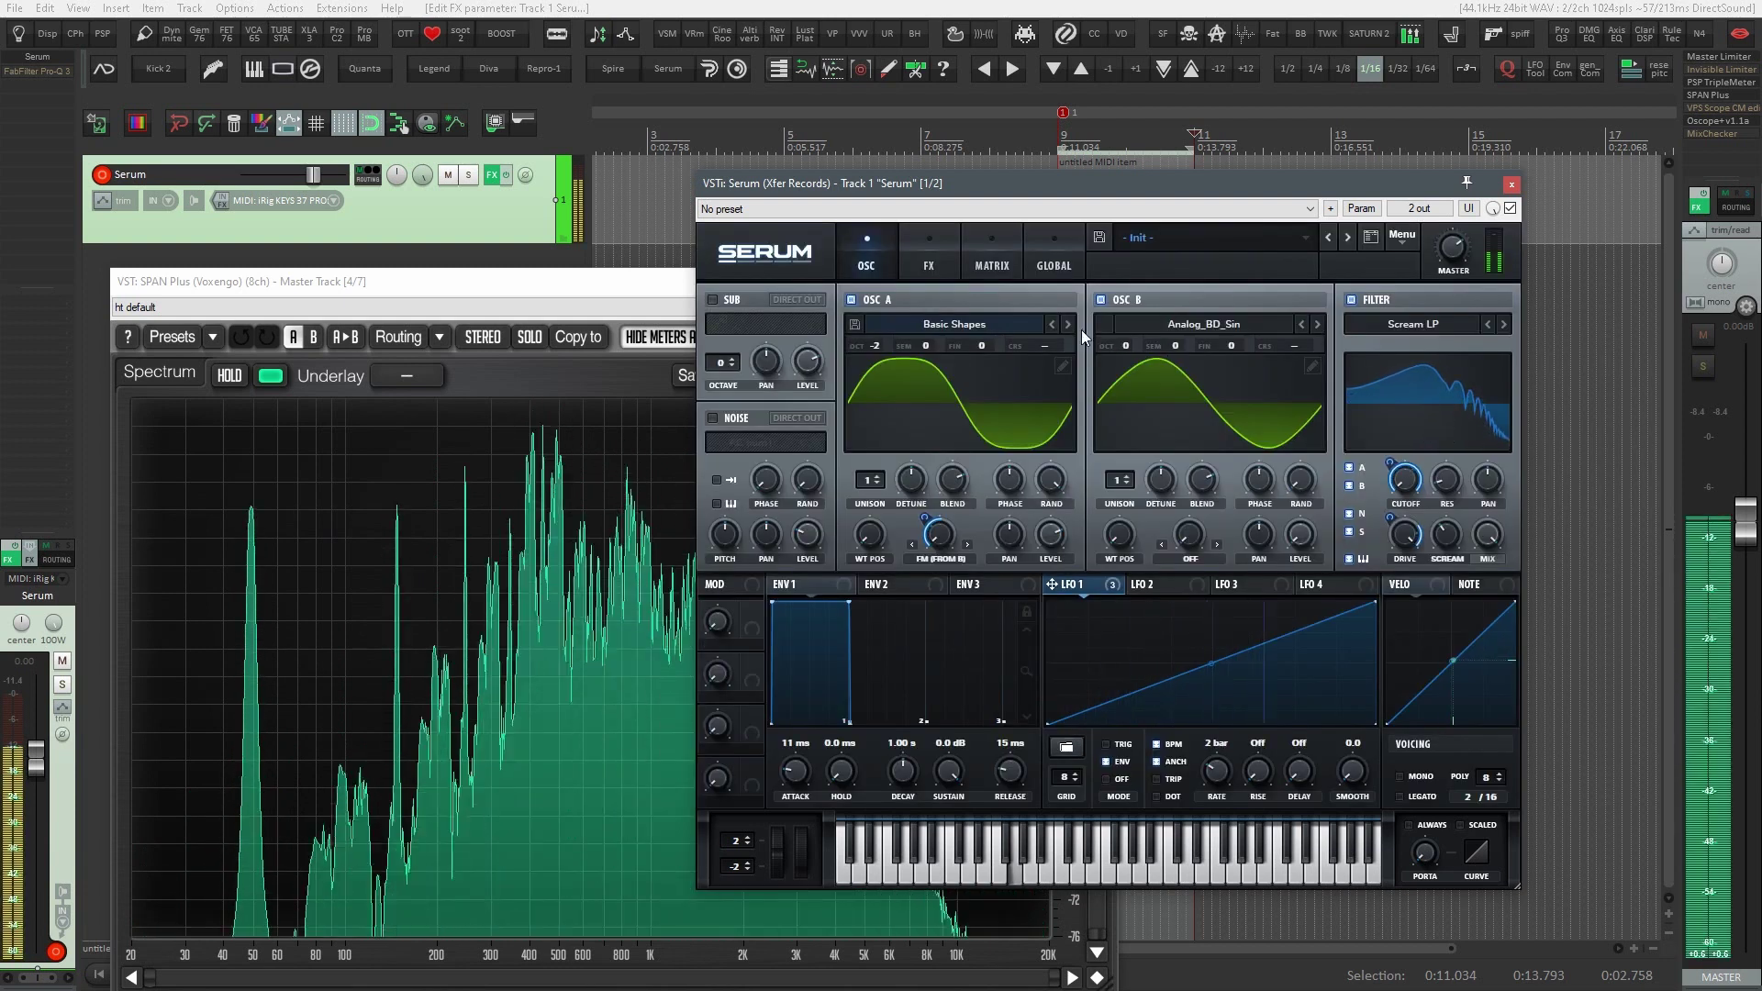
Enable the Distortion effect, modulate its drive with LFO 1, and choose Sine Shaper after trying other distortion types
{"action": "left_click", "coordinate": [934, 258]}
{"action": "left_click", "coordinate": [720, 331]}
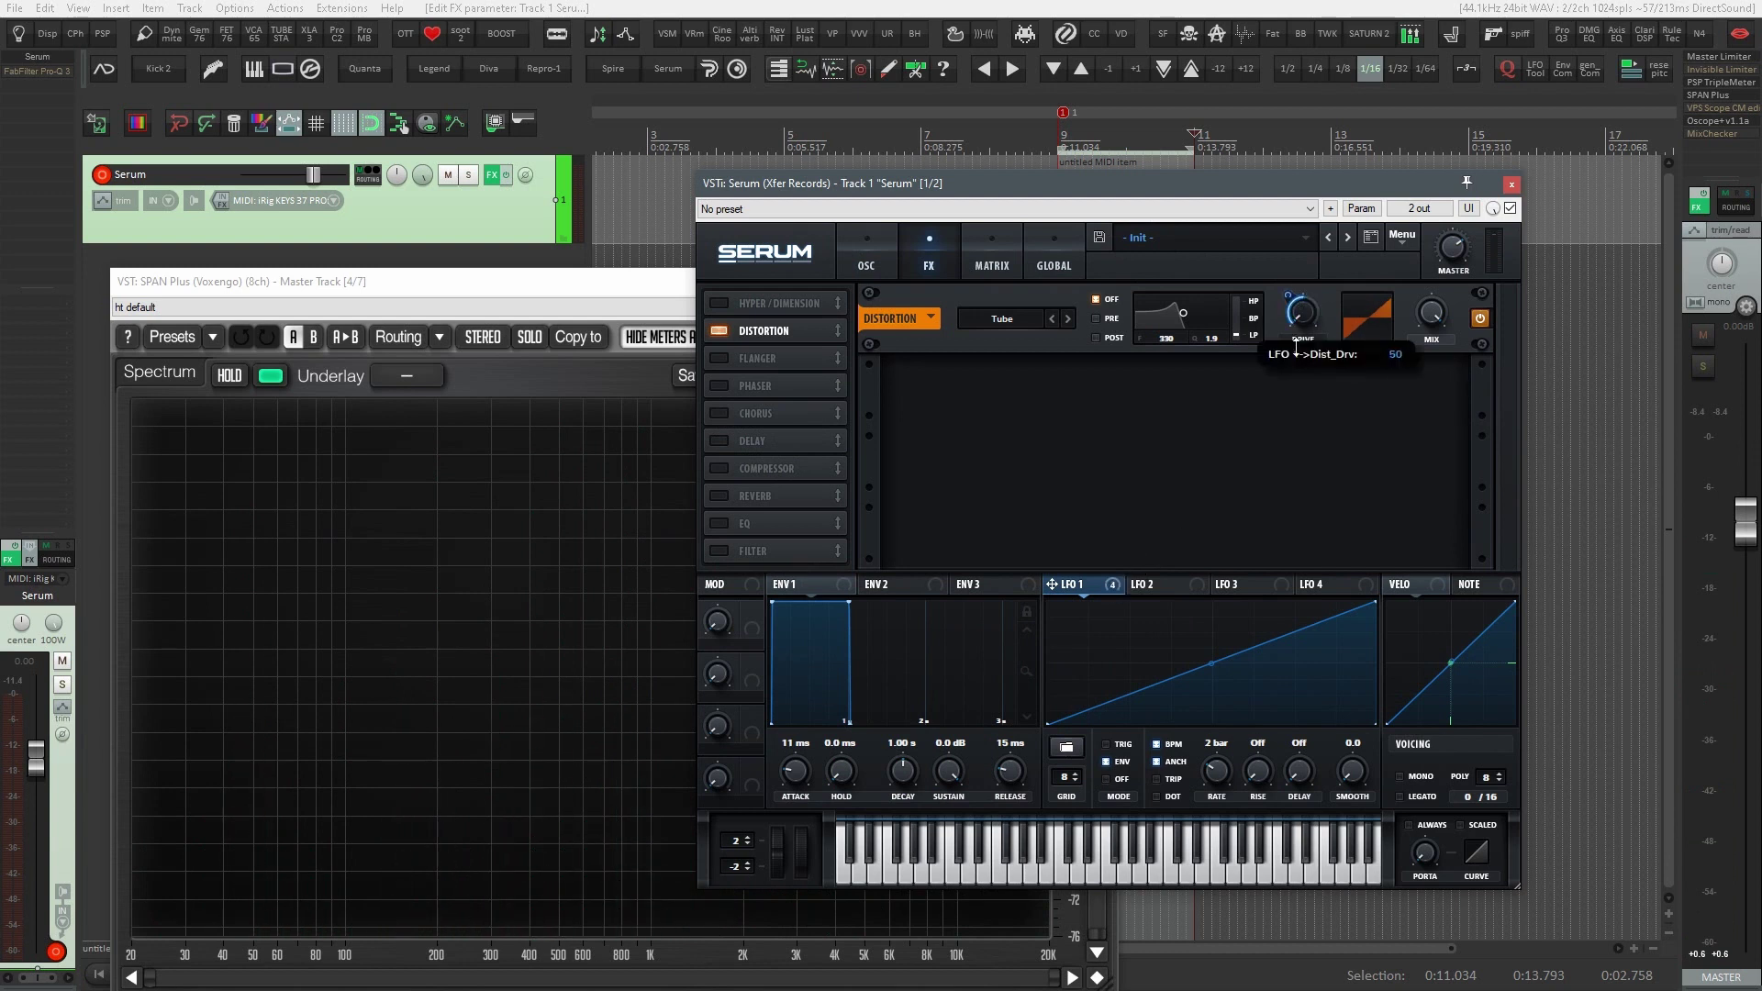
{"action": "left_click", "coordinate": [1000, 319]}
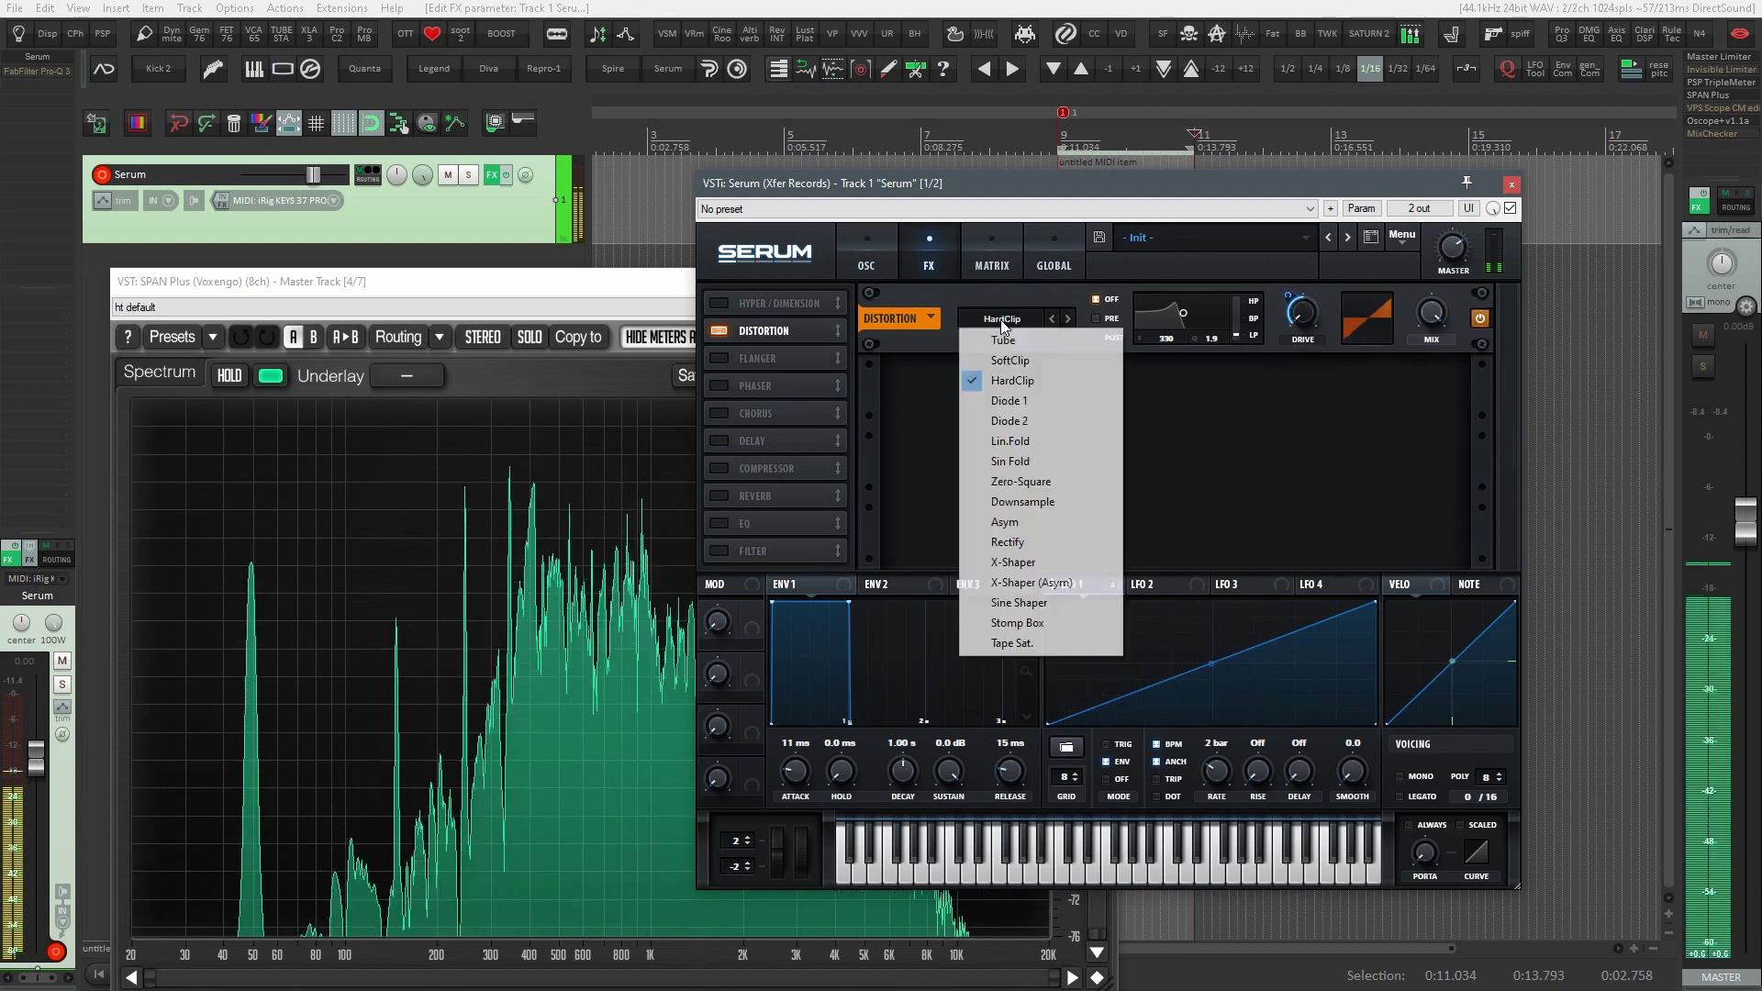
{"action": "left_click", "coordinate": [1005, 522]}
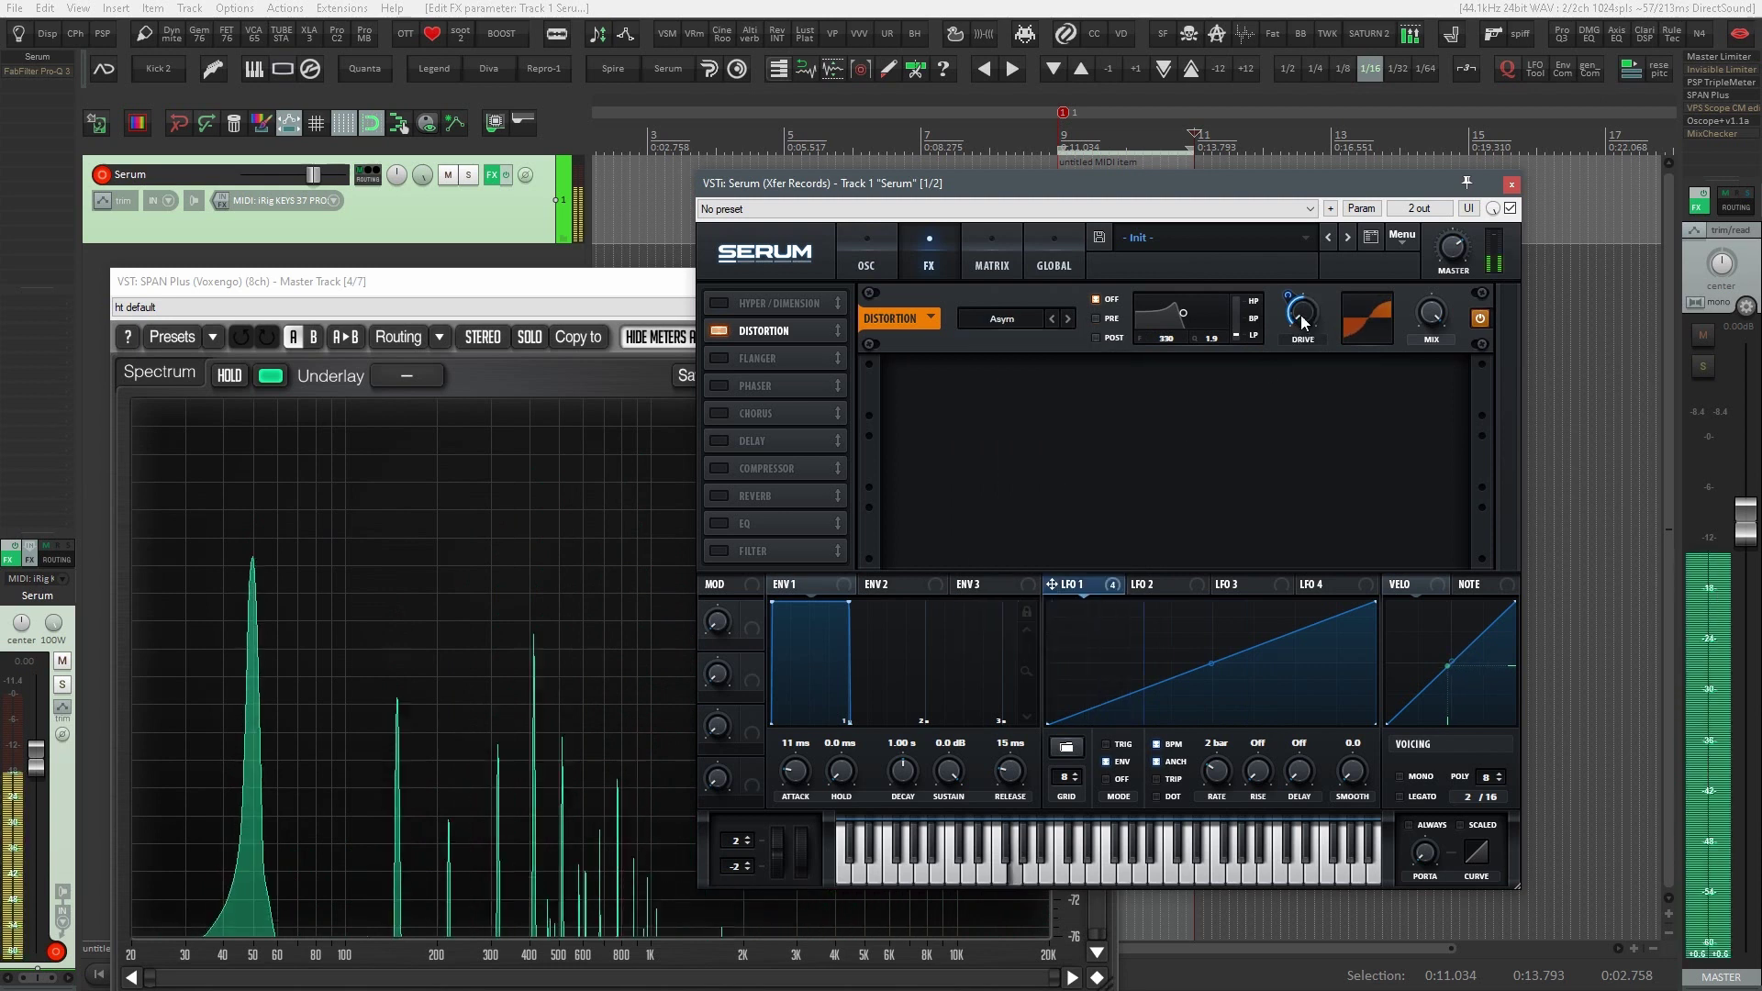
{"action": "left_click", "coordinate": [1069, 318]}
{"action": "left_click", "coordinate": [1068, 318]}
{"action": "left_click", "coordinate": [1068, 318]}
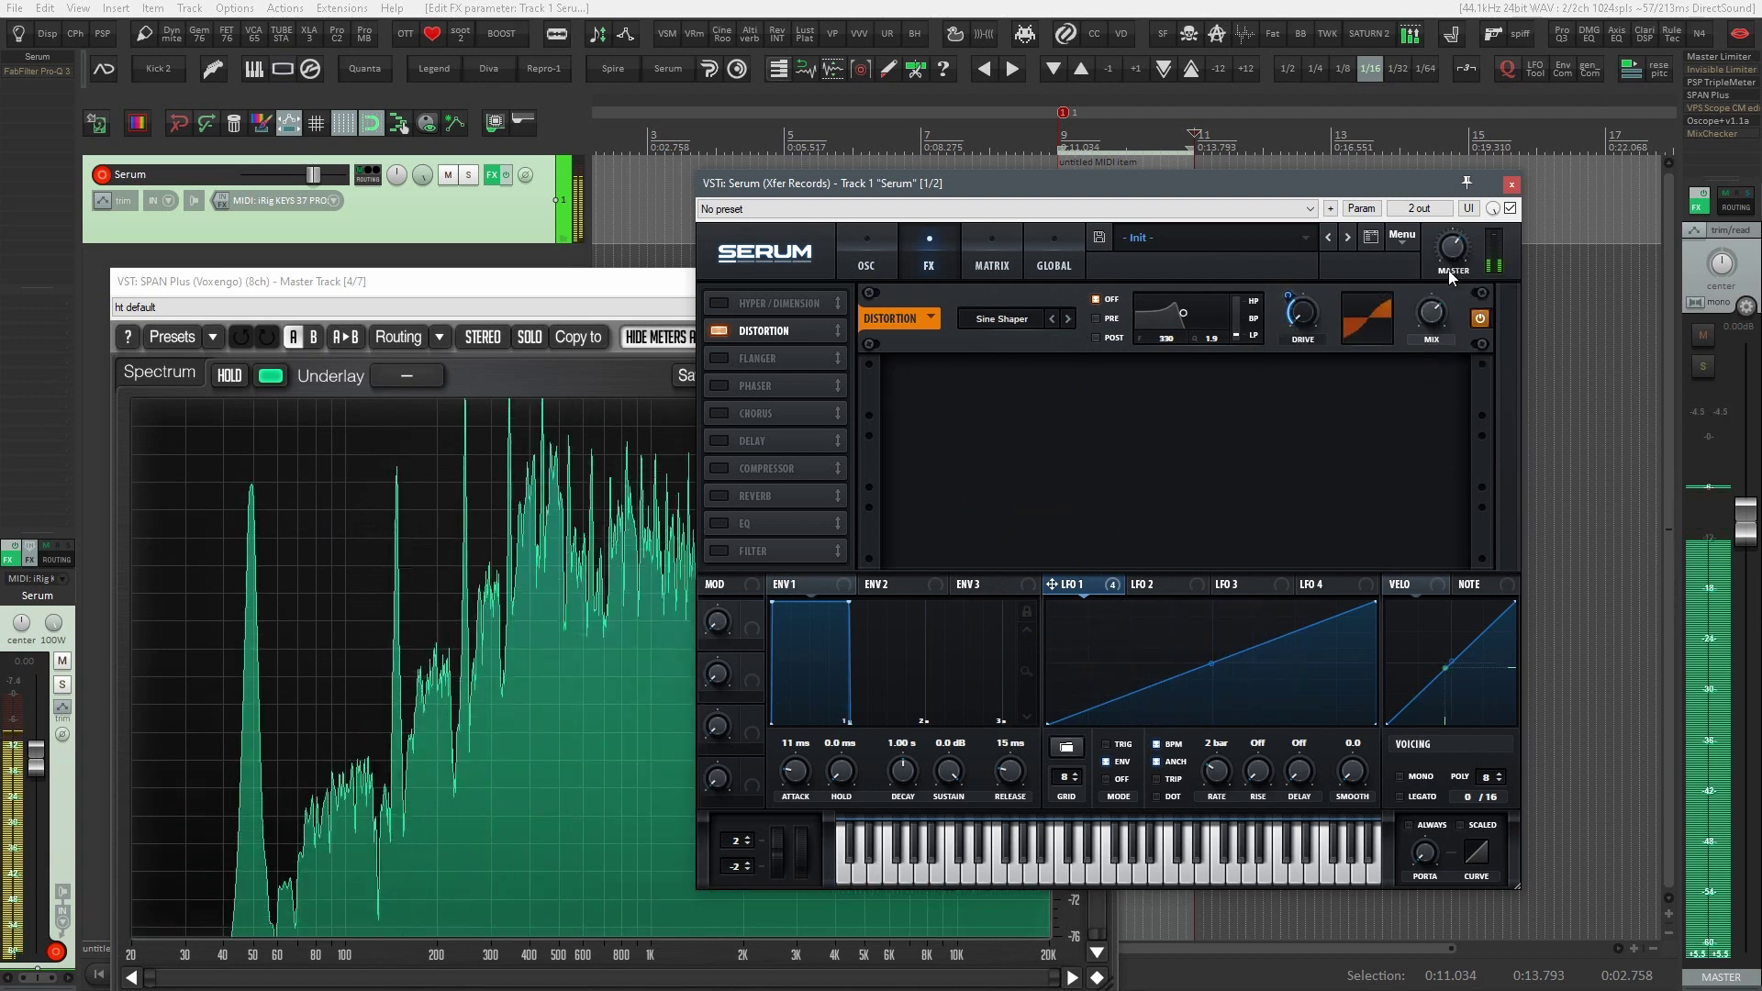
Adjust LFO 1's modulation of the distortion drive to about 53, compare with the effect bypassed, and disable Distortion
{"action": "left_click_drag", "start_coordinate": [1290, 298], "coordinate": [1298, 278]}
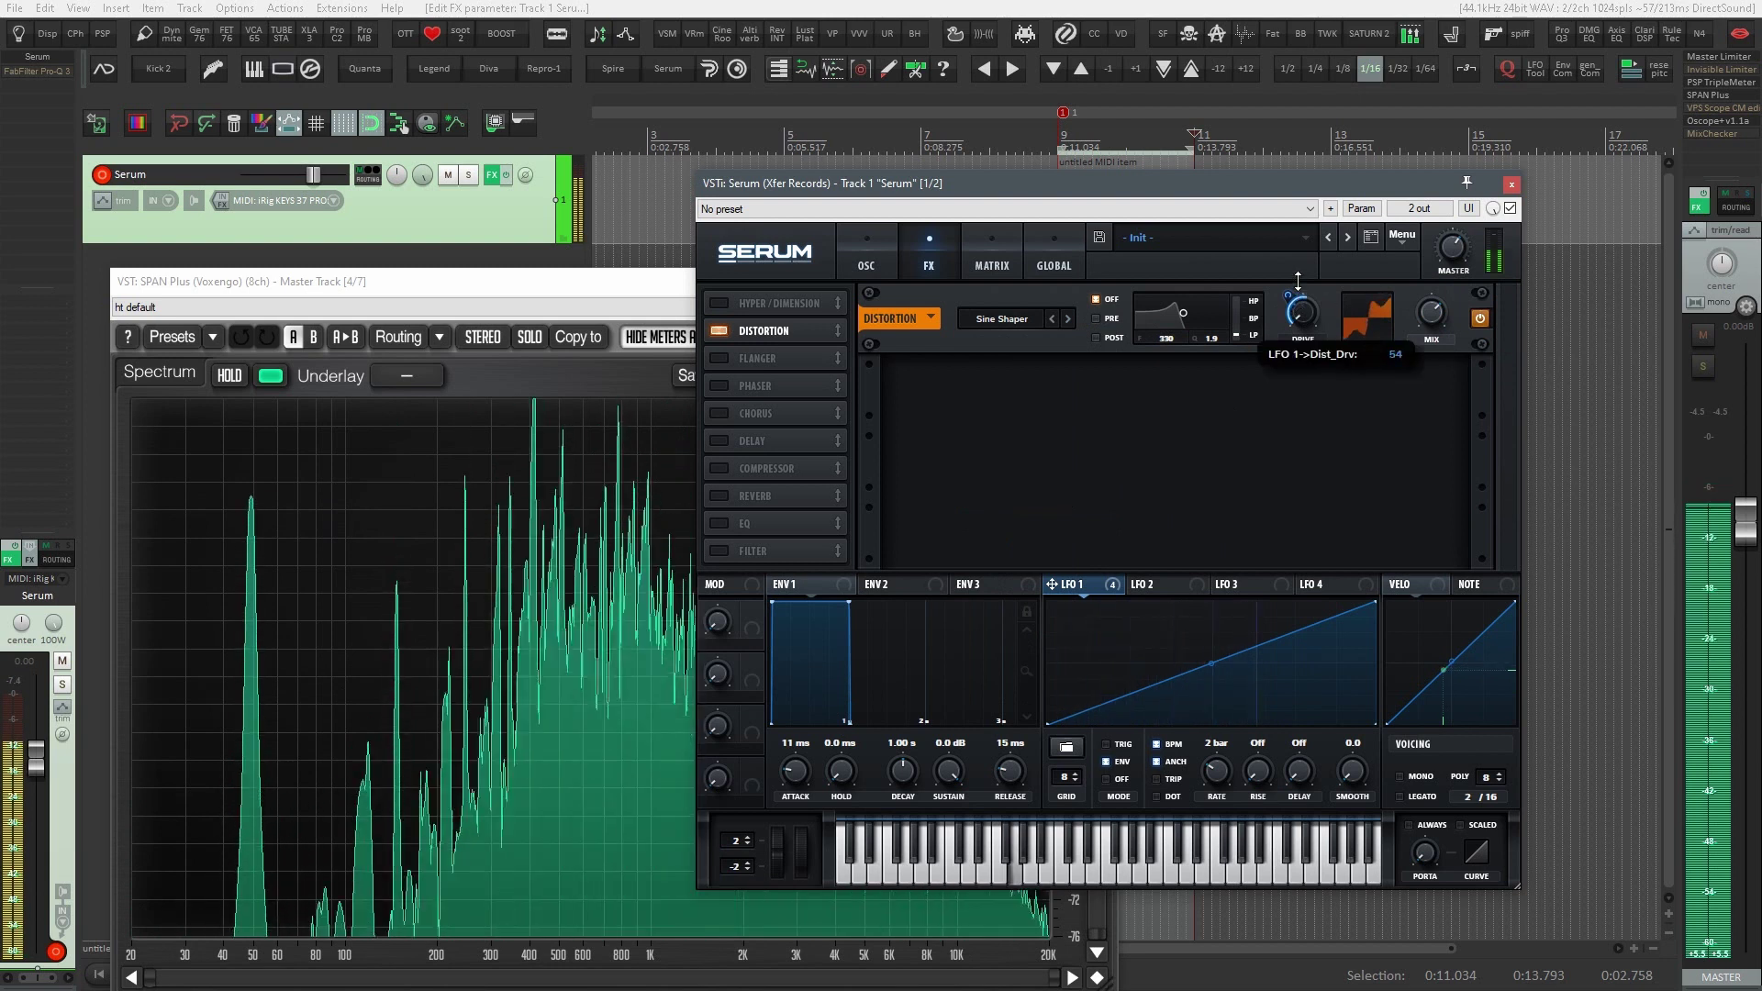
{"action": "left_click", "coordinate": [1479, 318]}
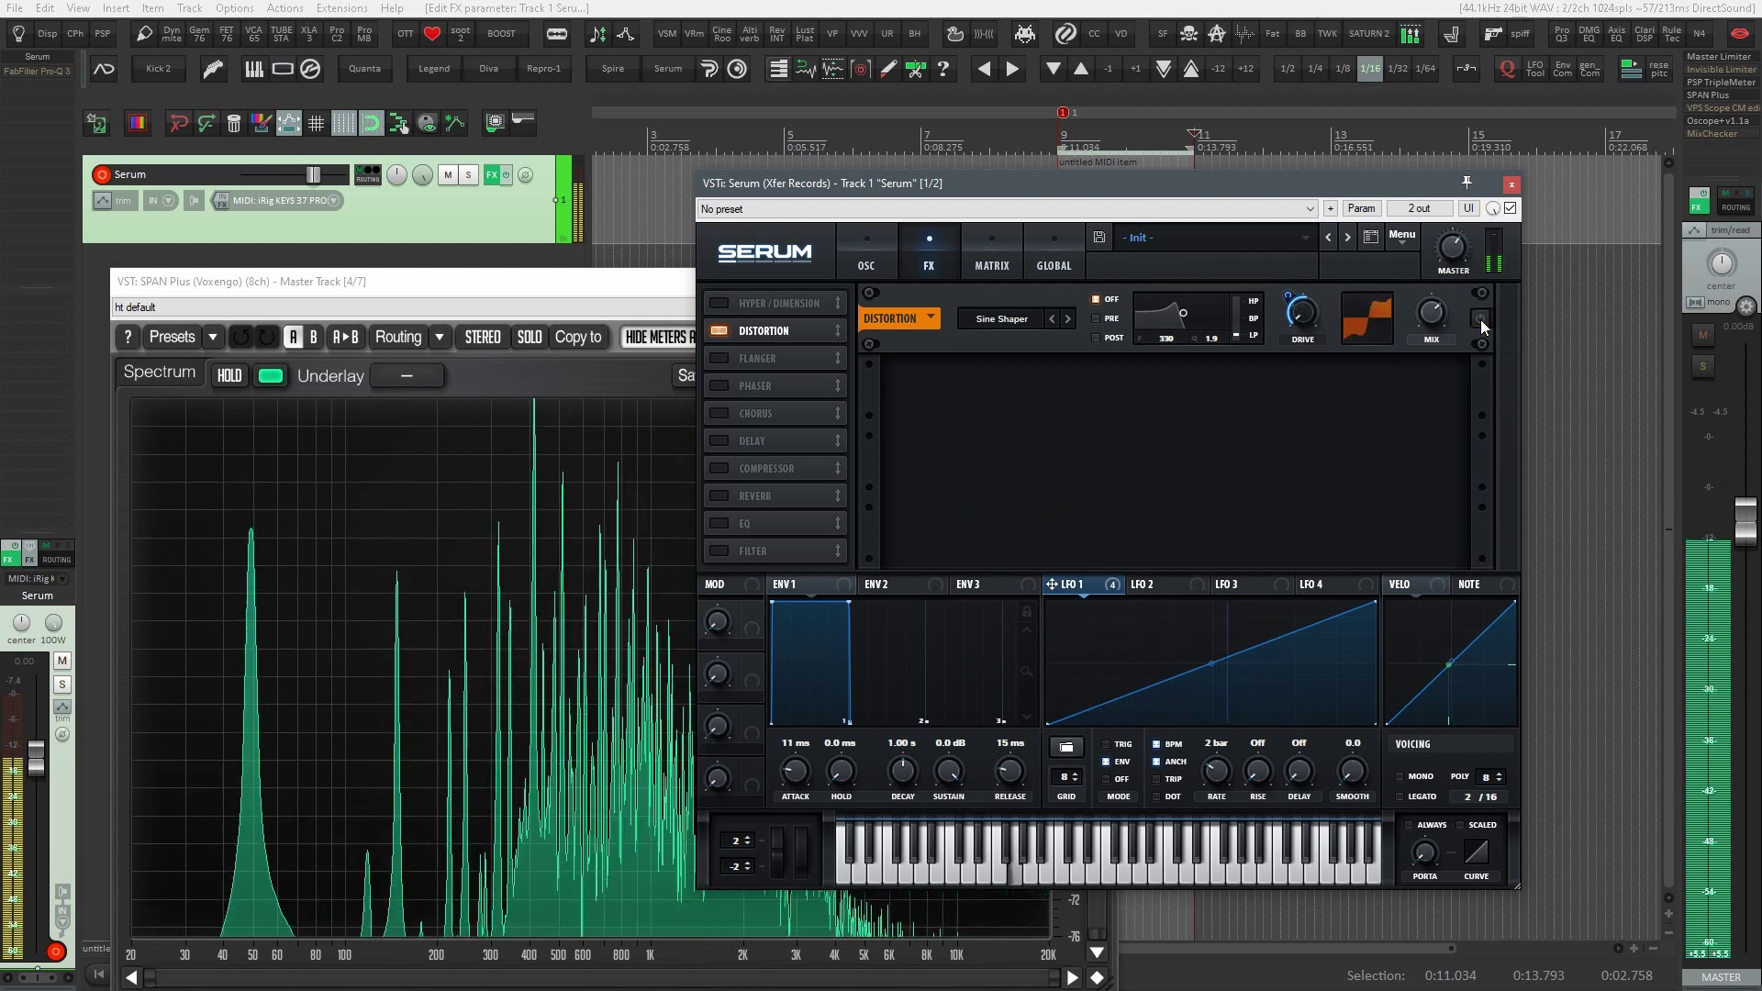
{"action": "left_click", "coordinate": [1479, 318]}
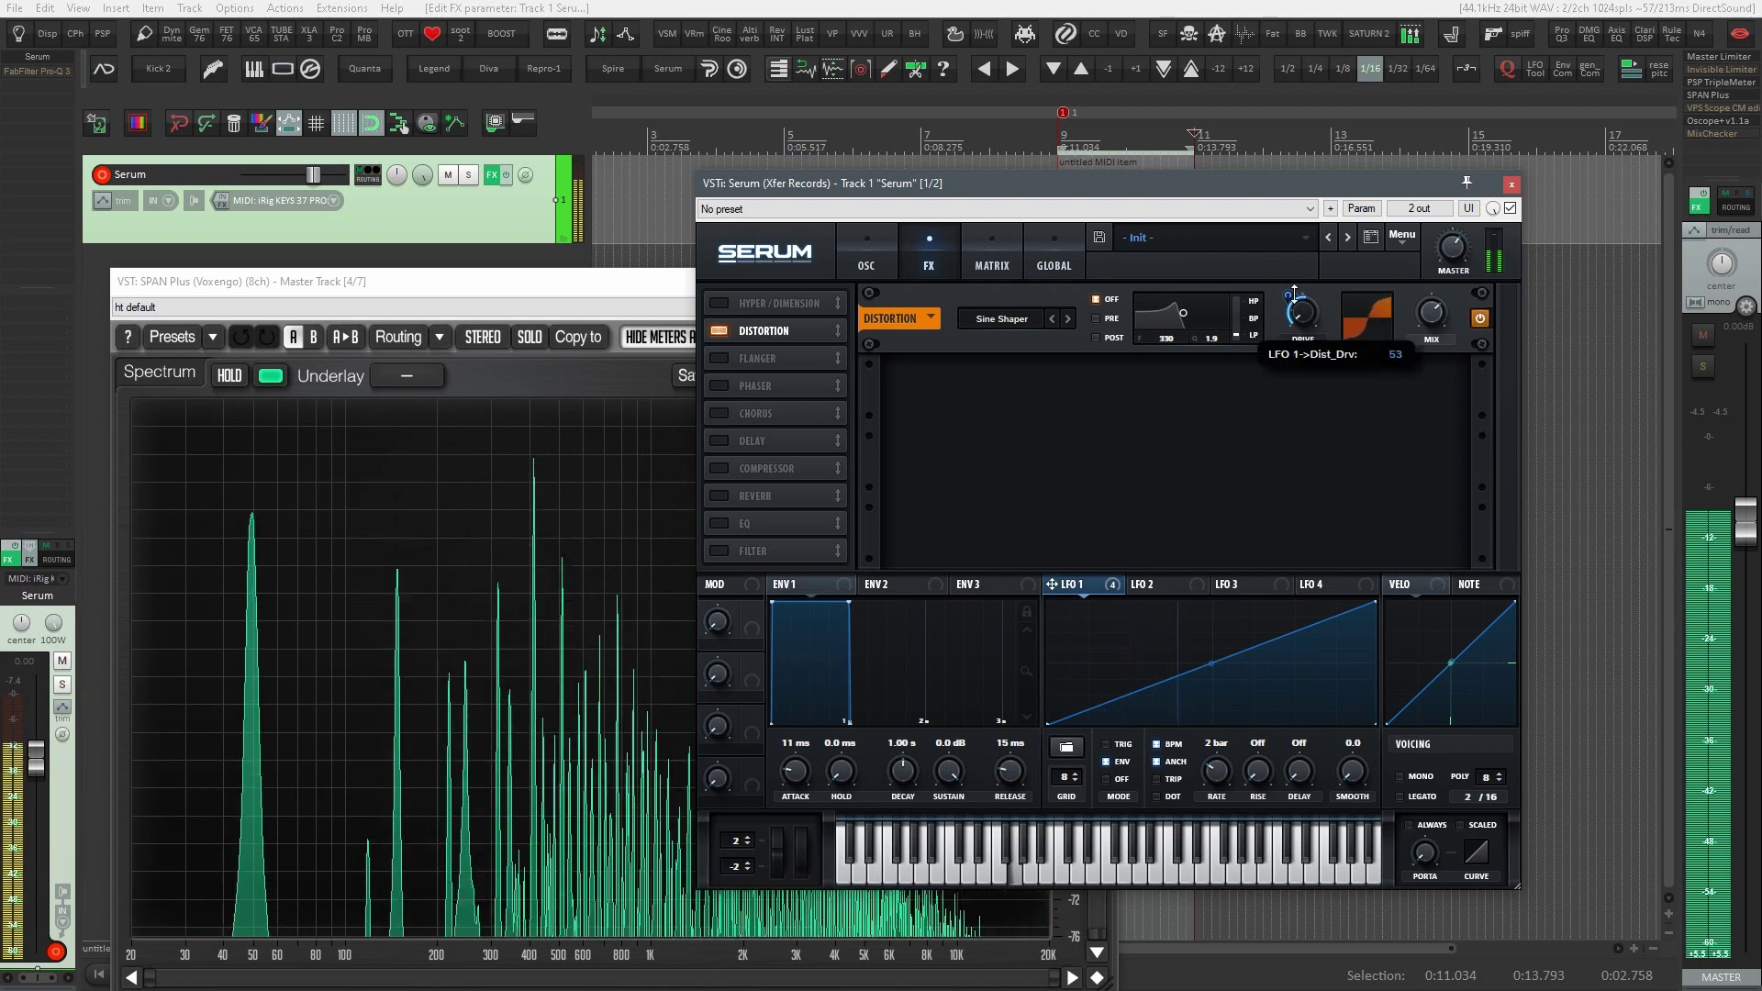
{"action": "left_click", "coordinate": [721, 329]}
Enable Hyper/Dimension and Reverb, with LFO 1 modulating the Dimension mix, the reverb mix and the reverb decay
{"action": "left_click", "coordinate": [718, 304]}
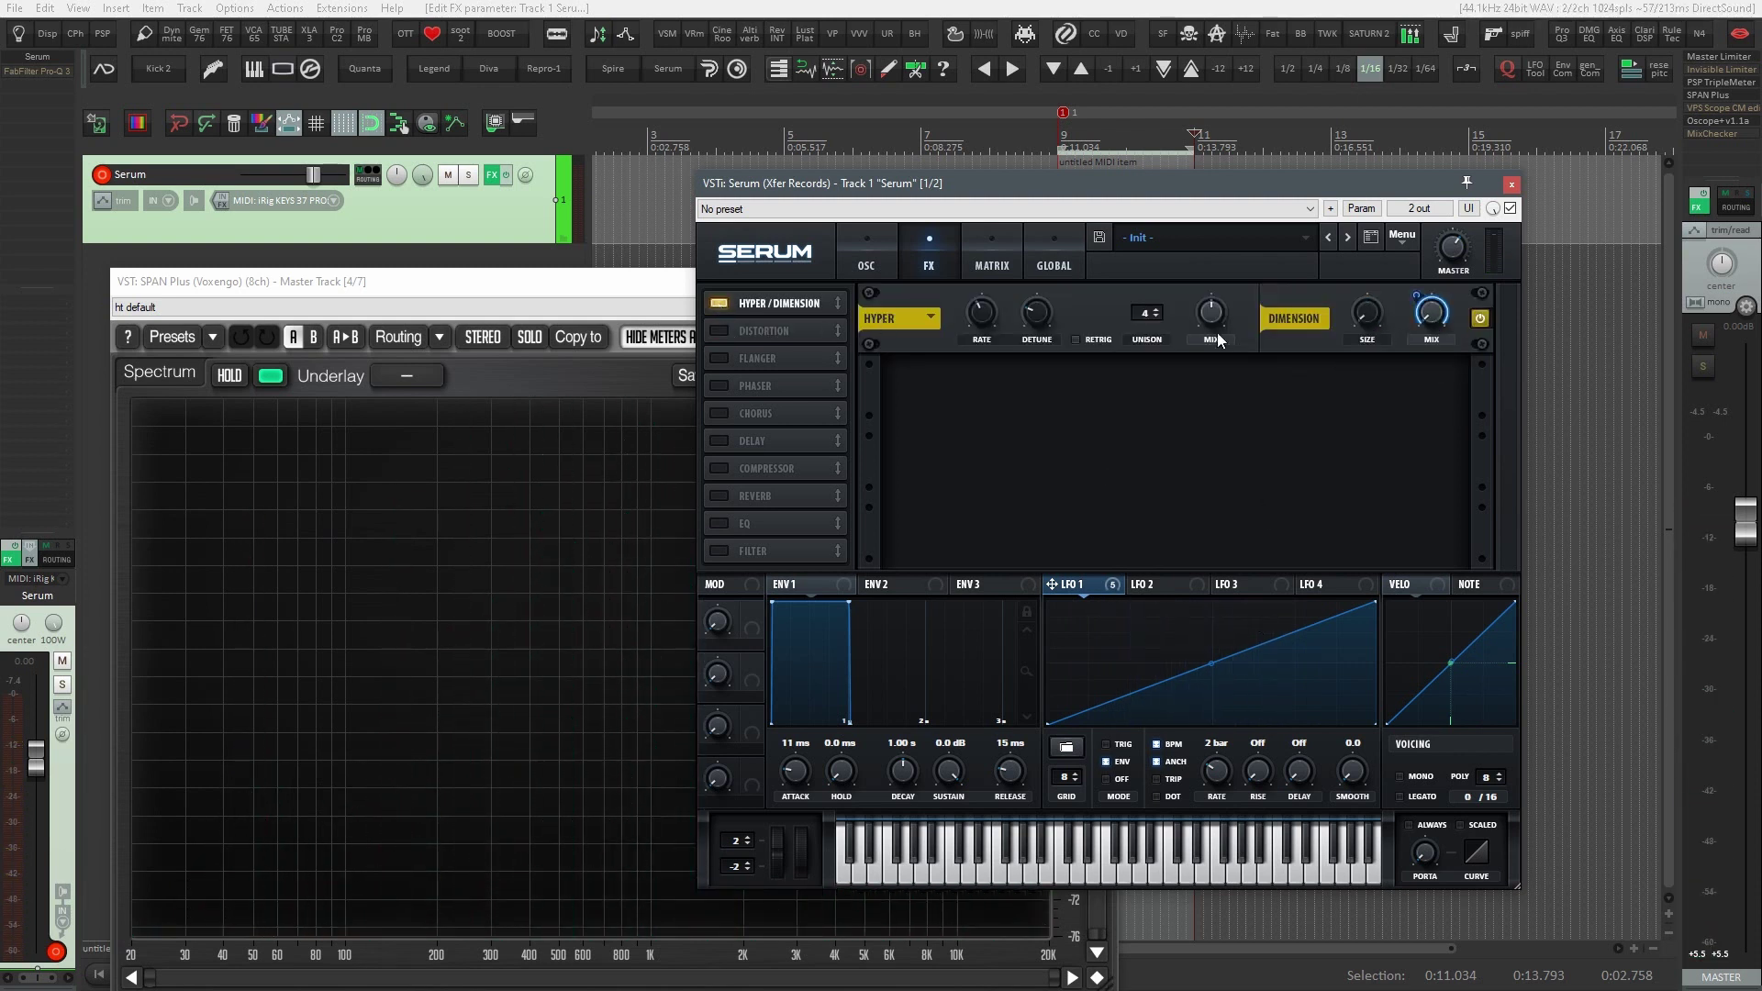
{"action": "left_click_drag", "start_coordinate": [1416, 295], "coordinate": [1422, 350]}
{"action": "left_click", "coordinate": [719, 495]}
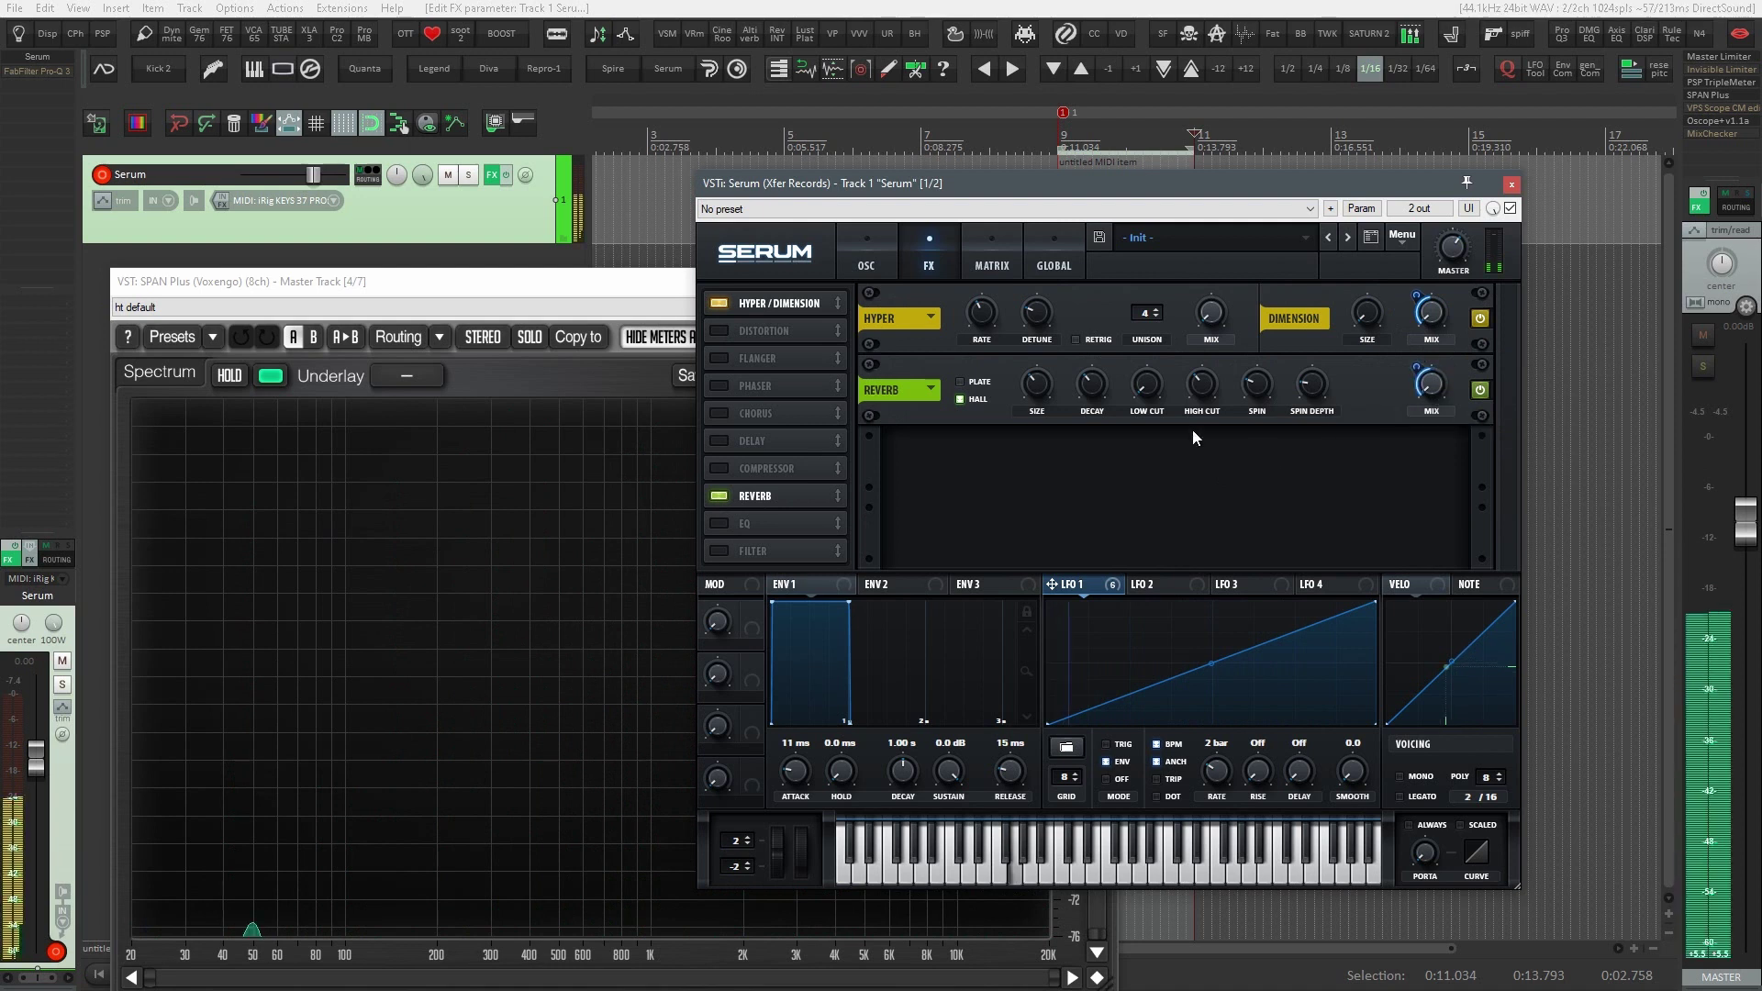
{"action": "left_click_drag", "start_coordinate": [1084, 377], "coordinate": [1162, 332]}
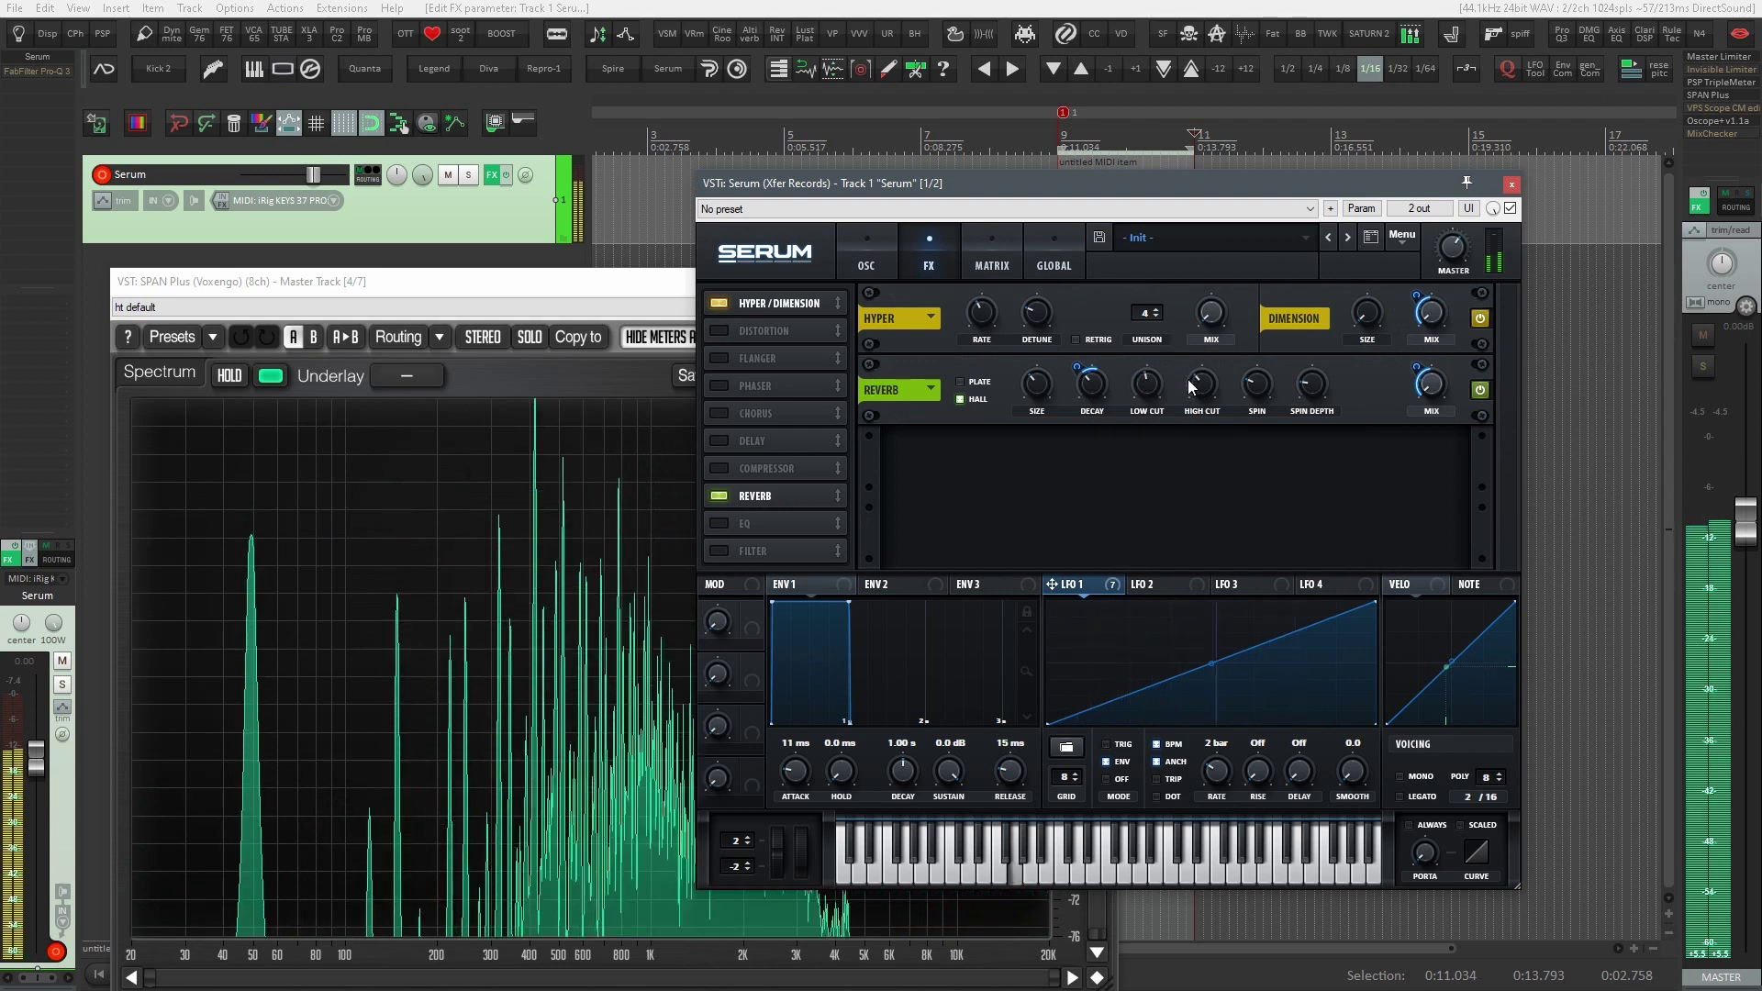
Lower the filter's Scream amount slightly
{"action": "left_click", "coordinate": [866, 259]}
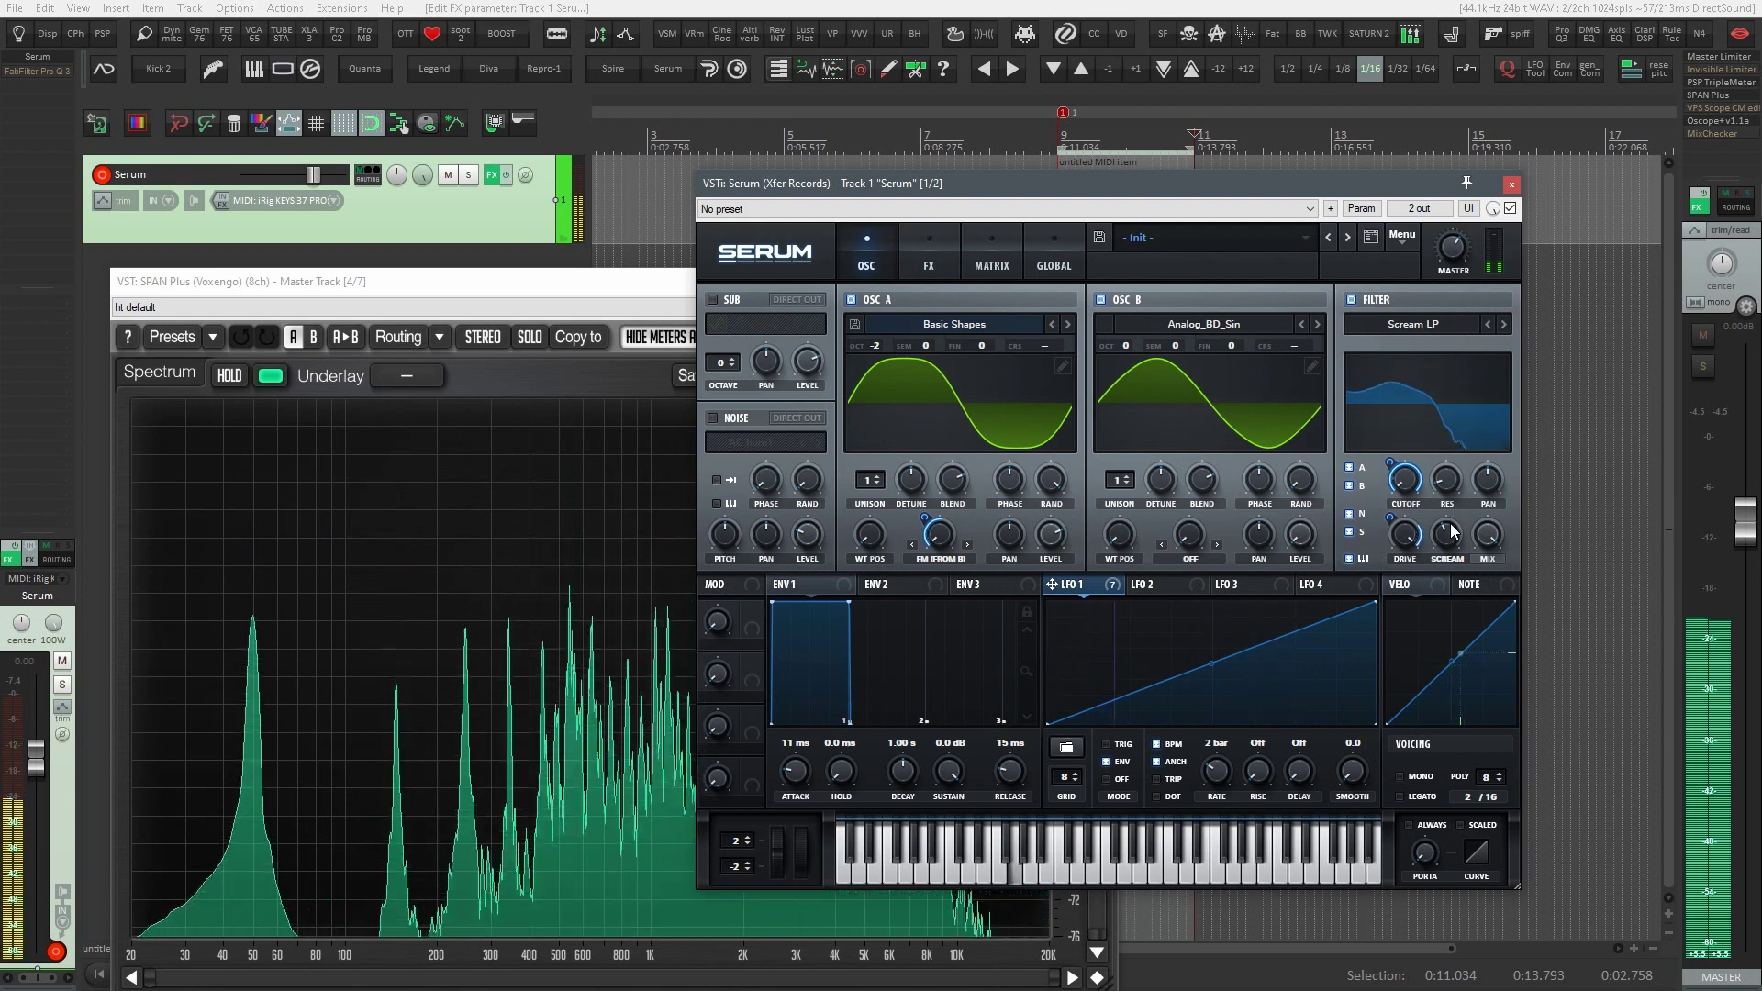
{"action": "left_click_drag", "start_coordinate": [1451, 531], "coordinate": [1451, 559]}
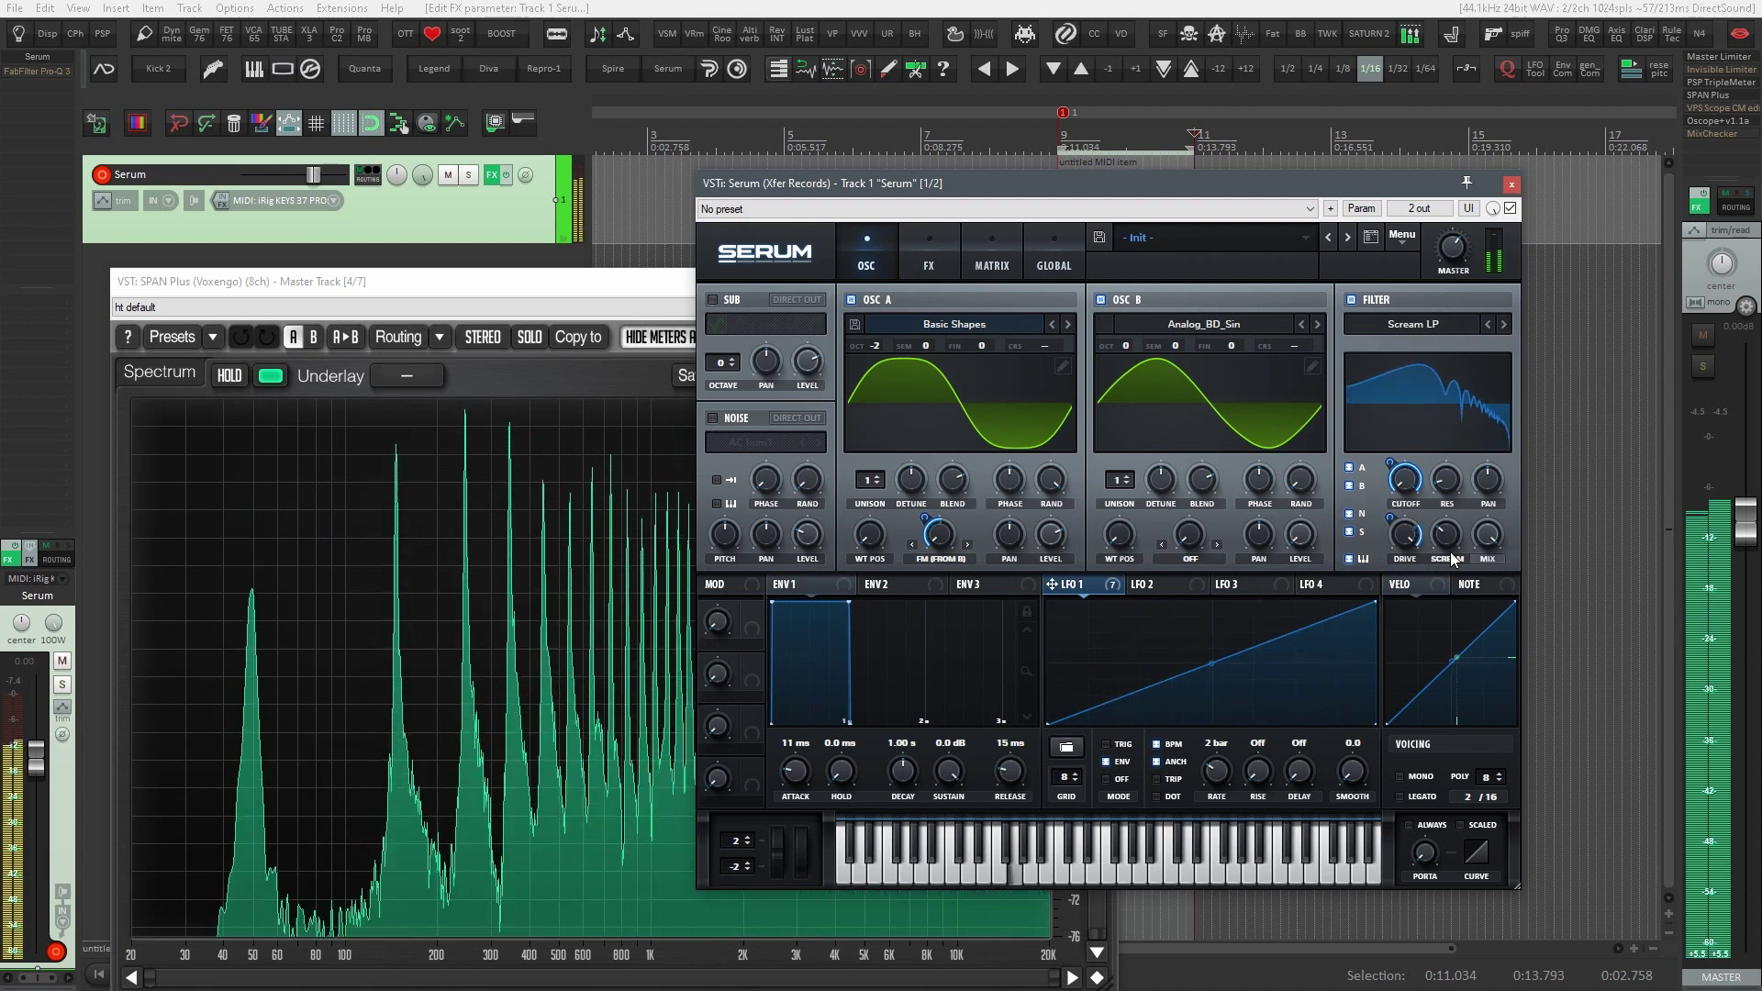
Enable the Compressor in multiband mode, set its ratio to 1.6:1 and gain to 14.3 dB, and adjust the threshold
{"action": "left_click", "coordinate": [927, 259]}
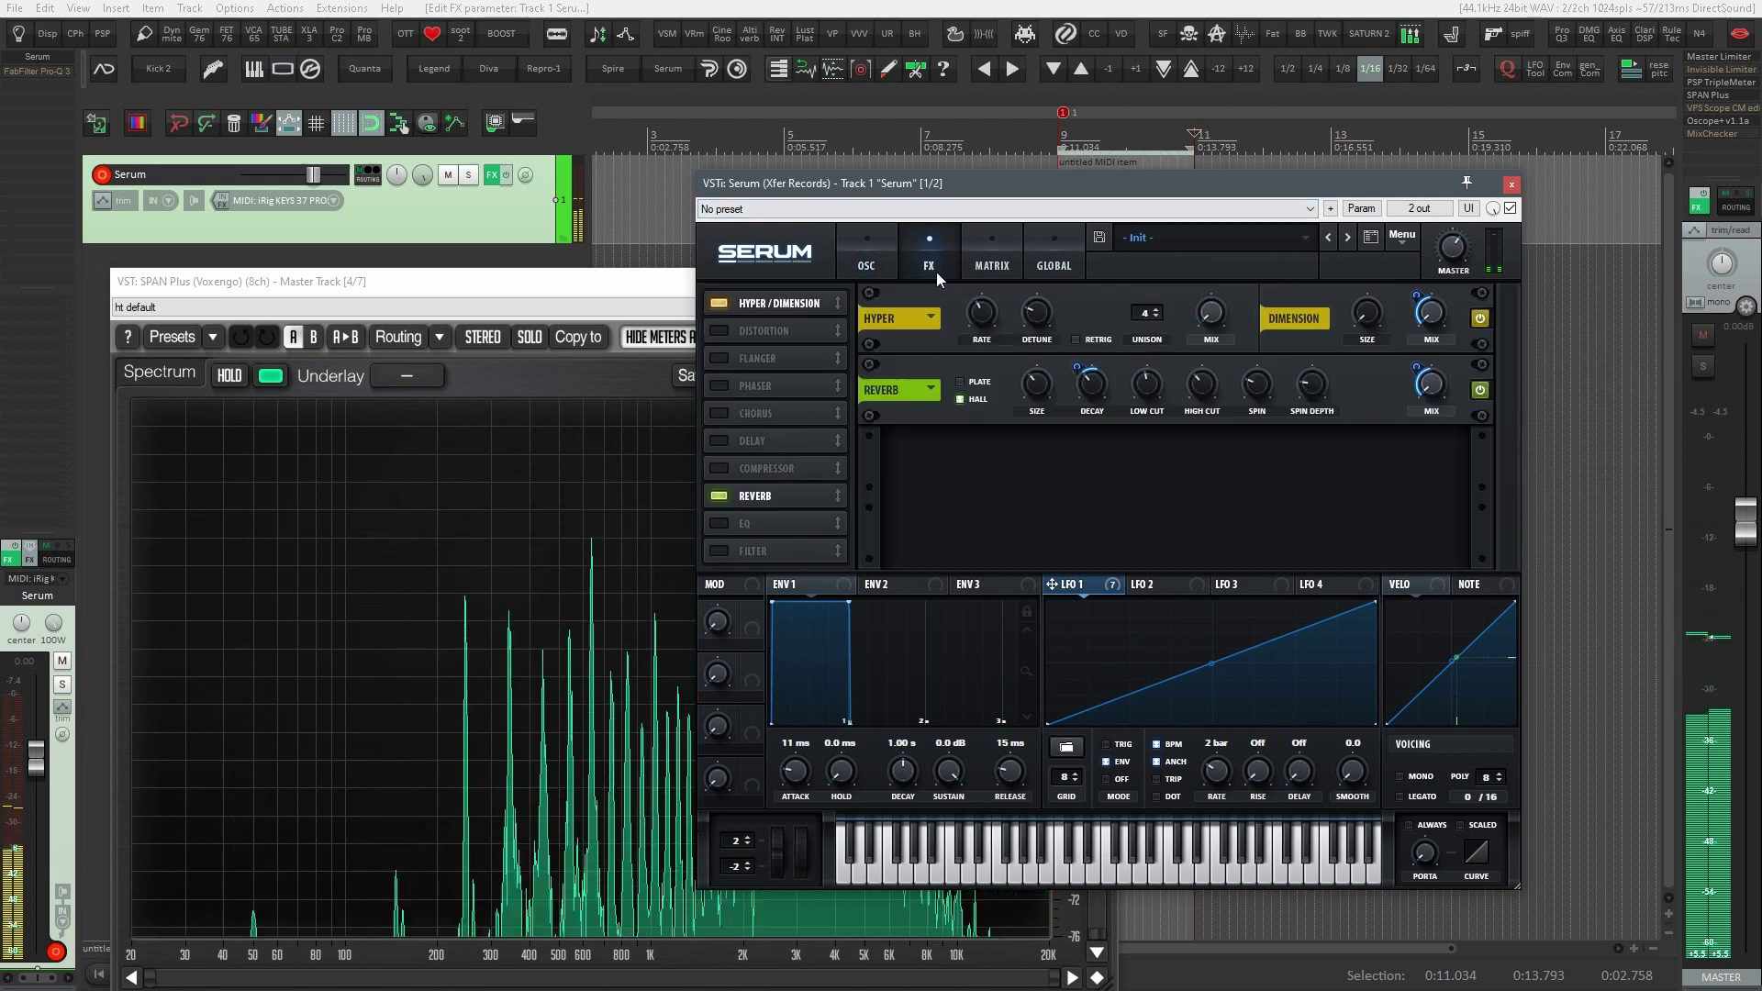
{"action": "left_click_drag", "start_coordinate": [1042, 188], "coordinate": [1093, 186]}
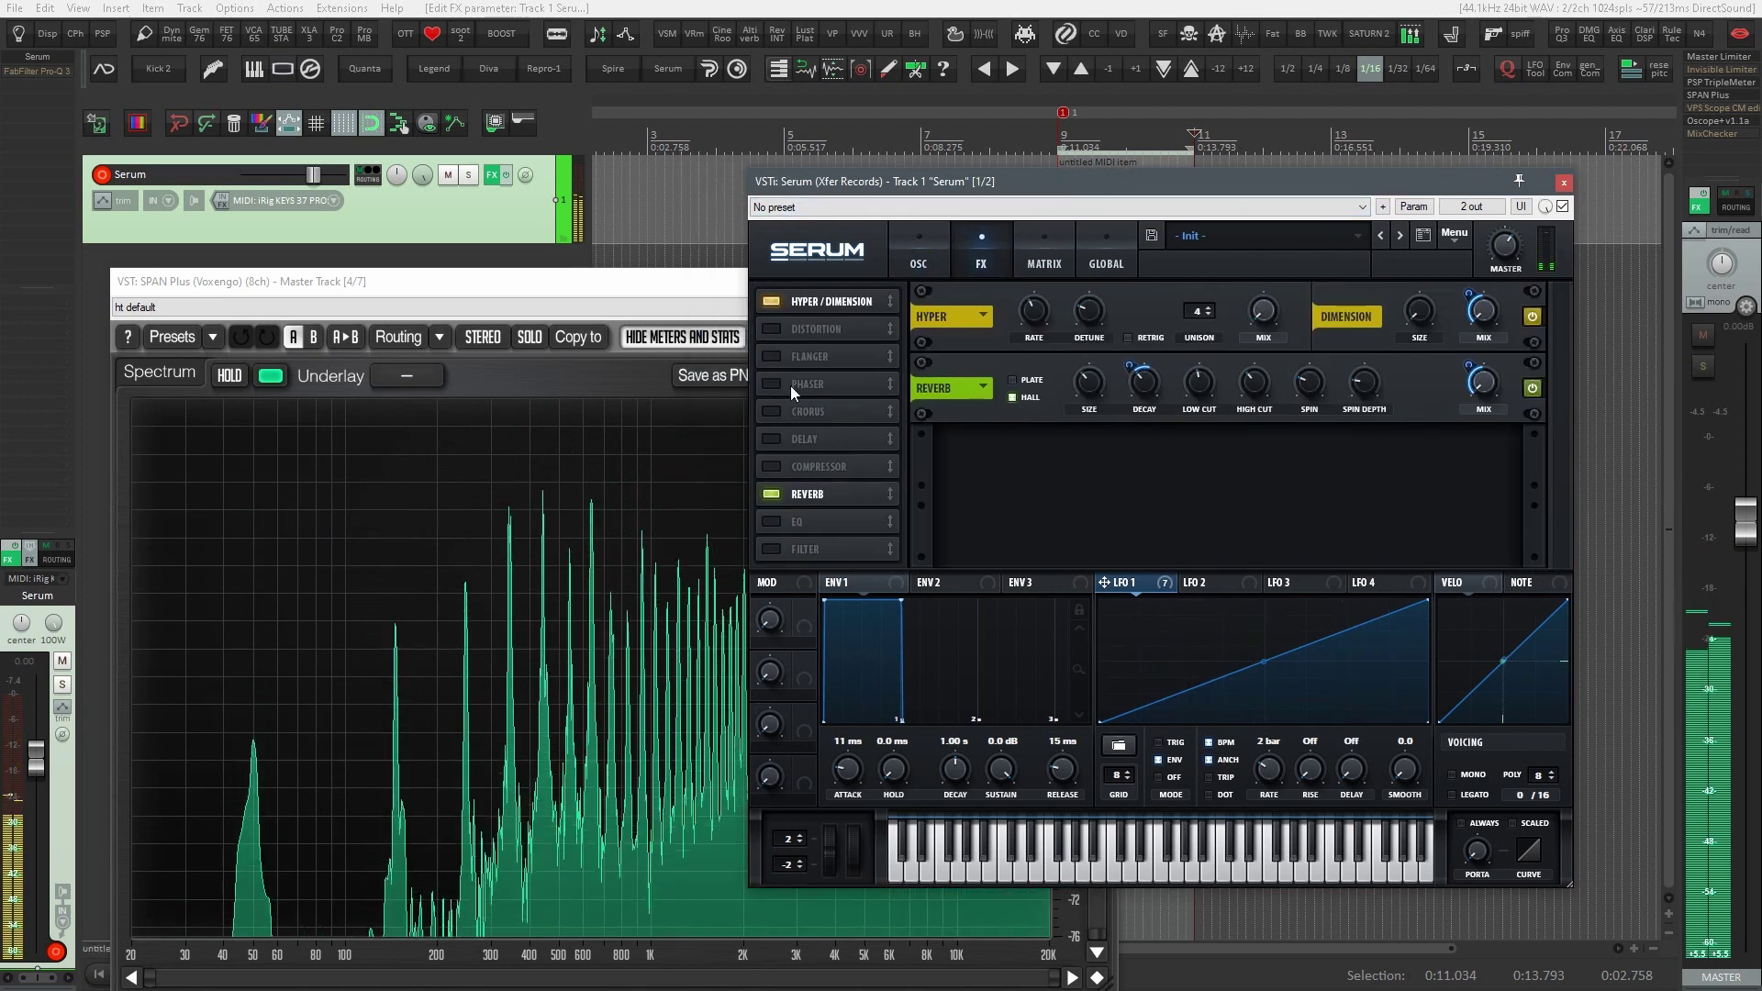
{"action": "left_click", "coordinate": [809, 468]}
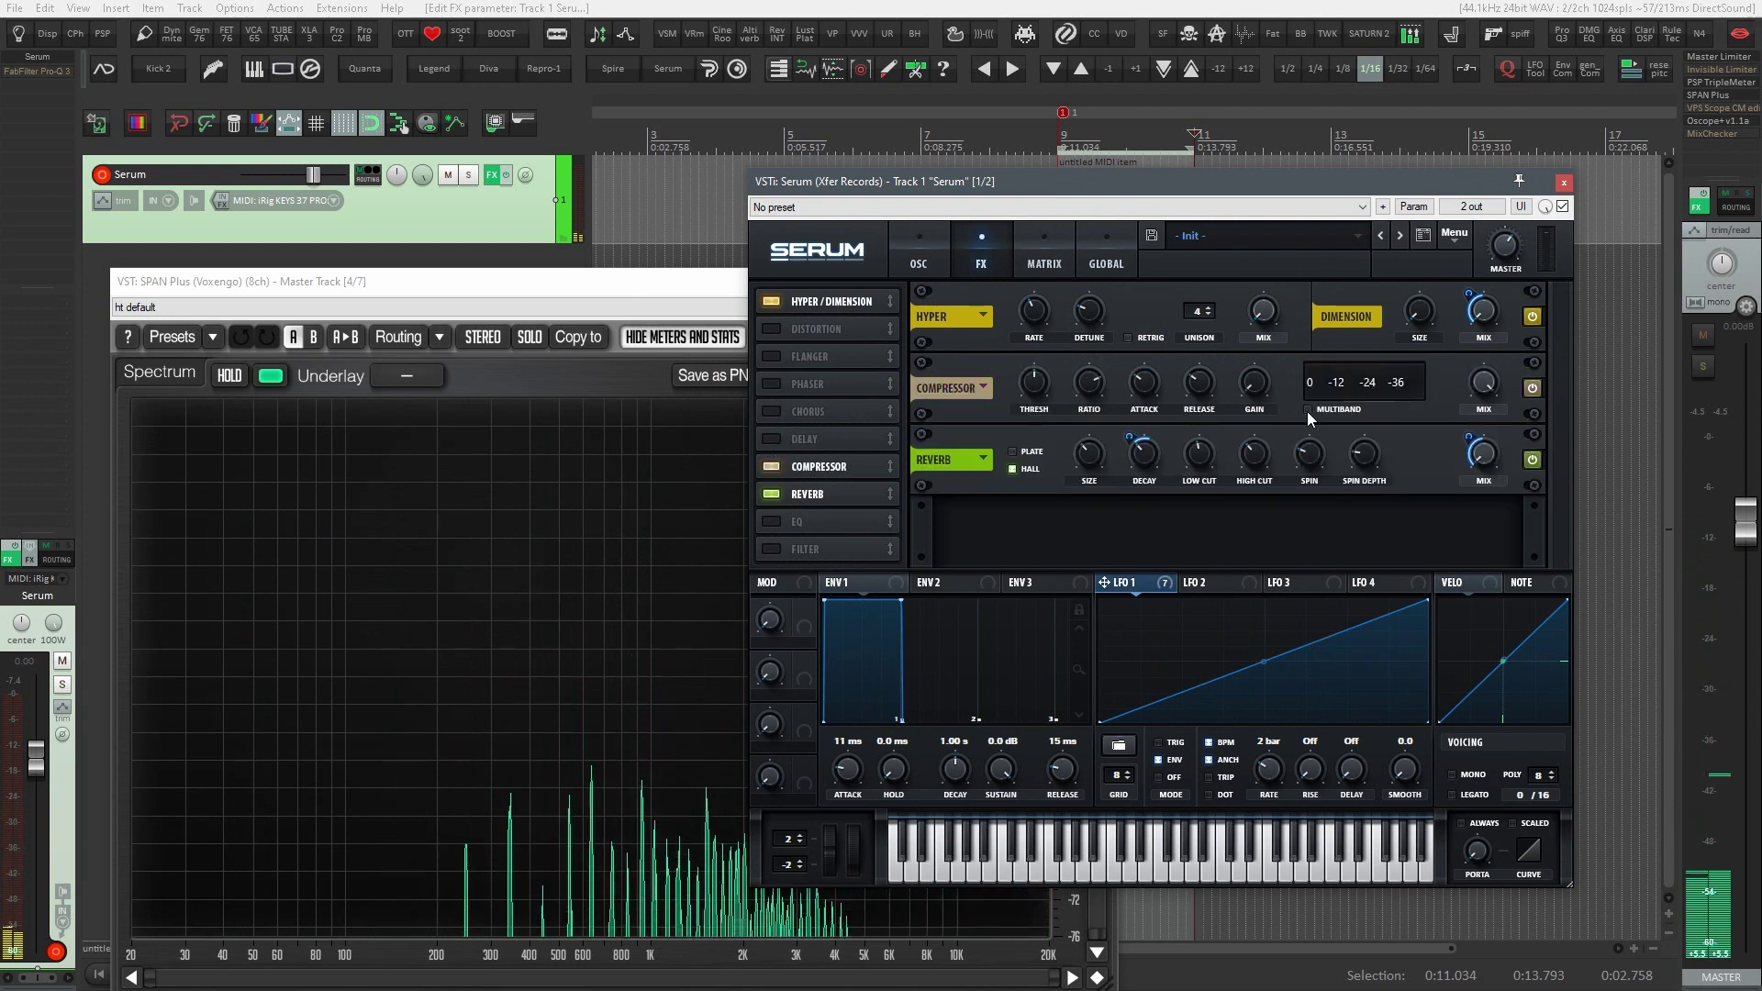
{"action": "left_click_drag", "start_coordinate": [1095, 391], "coordinate": [1093, 474]}
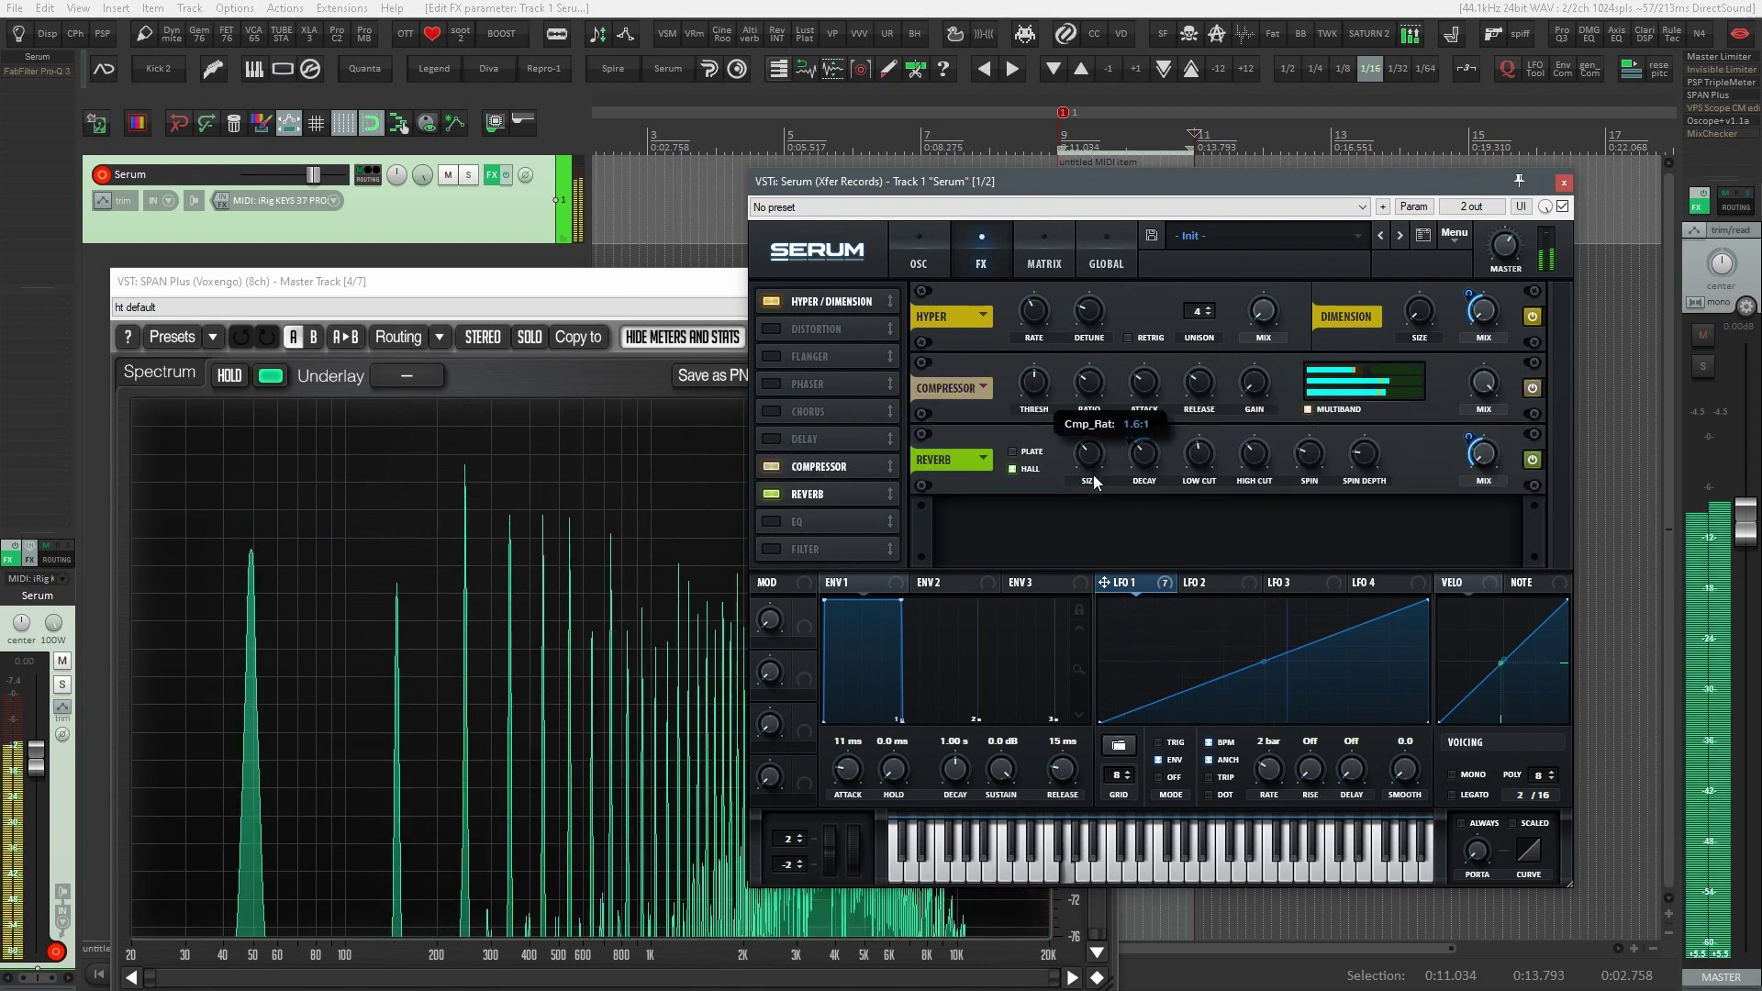
{"action": "left_click_drag", "start_coordinate": [1030, 383], "coordinate": [1069, 365]}
{"action": "left_click_drag", "start_coordinate": [1254, 383], "coordinate": [1264, 323]}
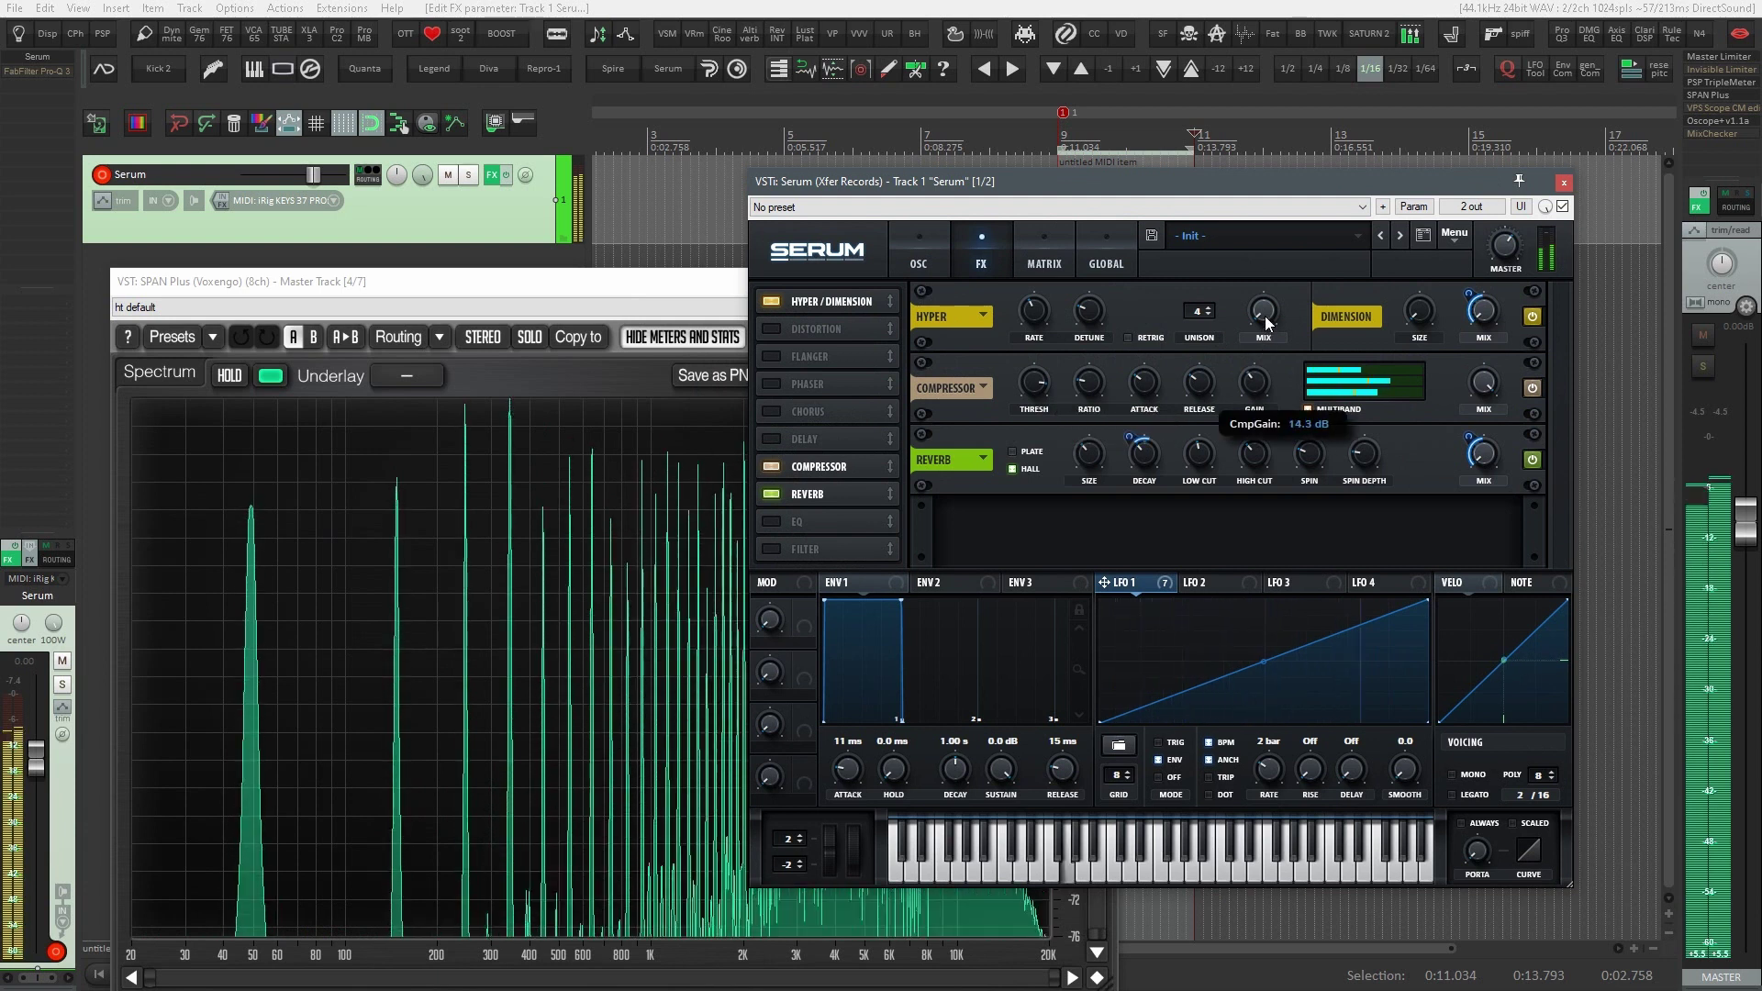
Enable the EQ, slightly boost its low shelf, and check the result in the SPAN Plus spectrum
{"action": "left_click", "coordinate": [835, 522]}
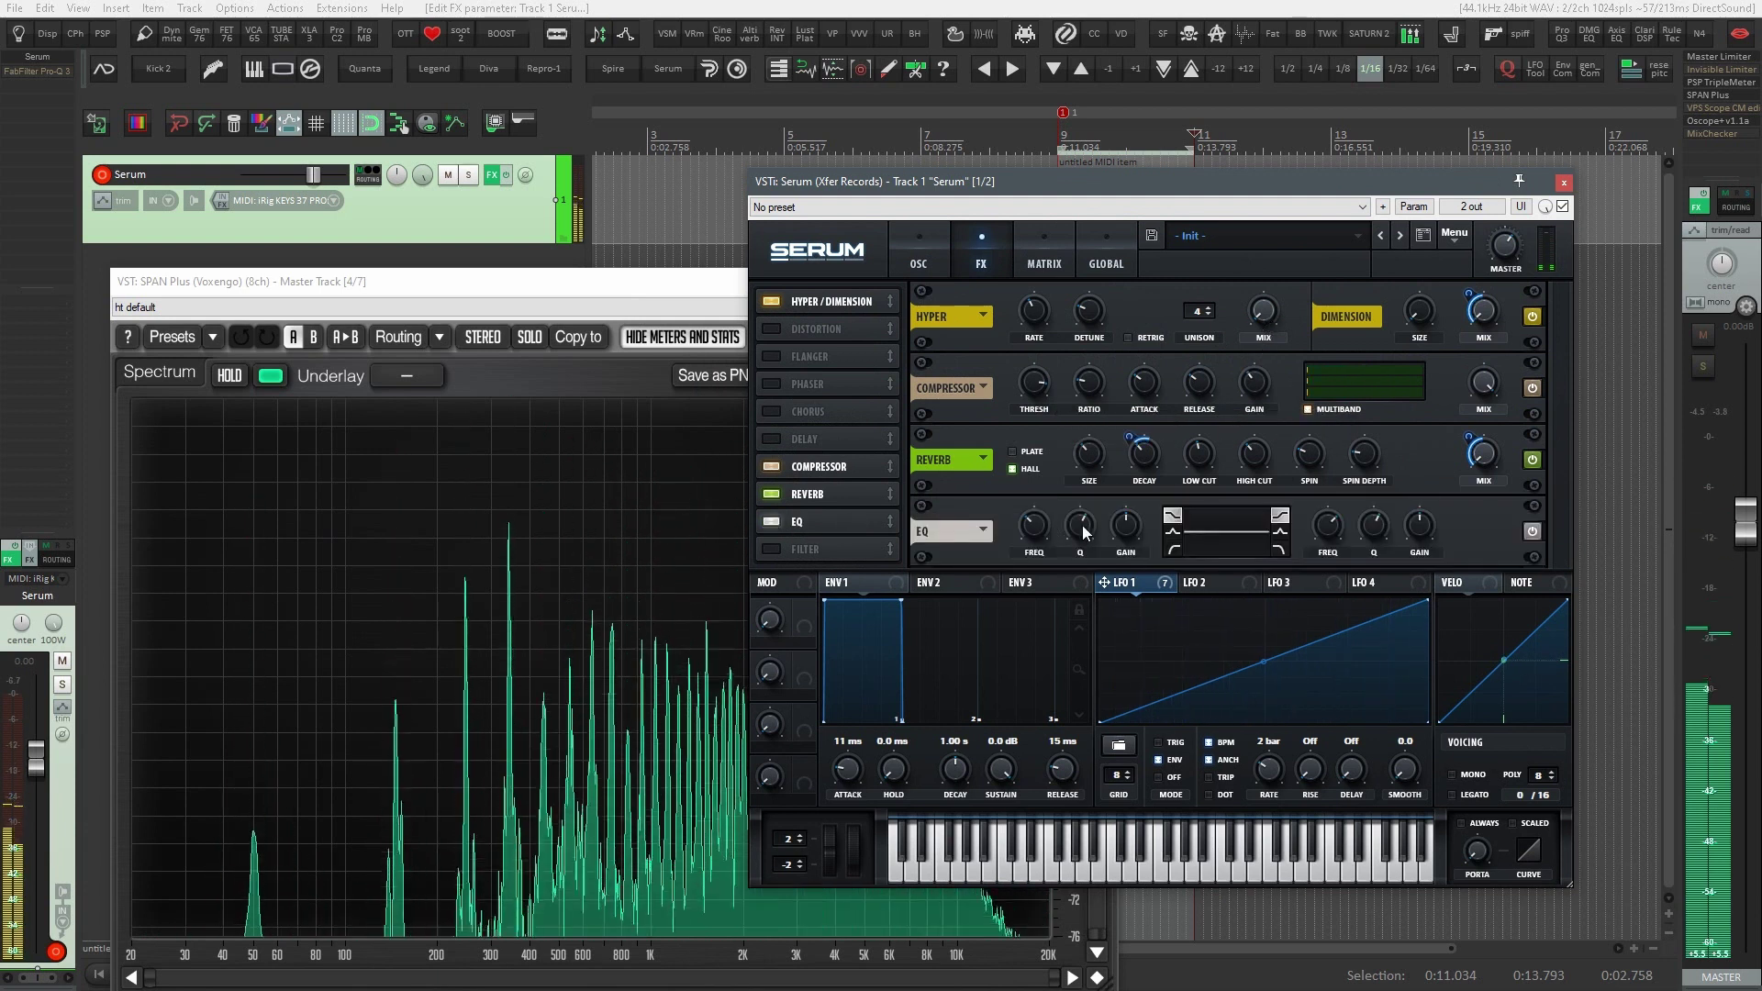
{"action": "left_click_drag", "start_coordinate": [1127, 523], "coordinate": [1142, 498]}
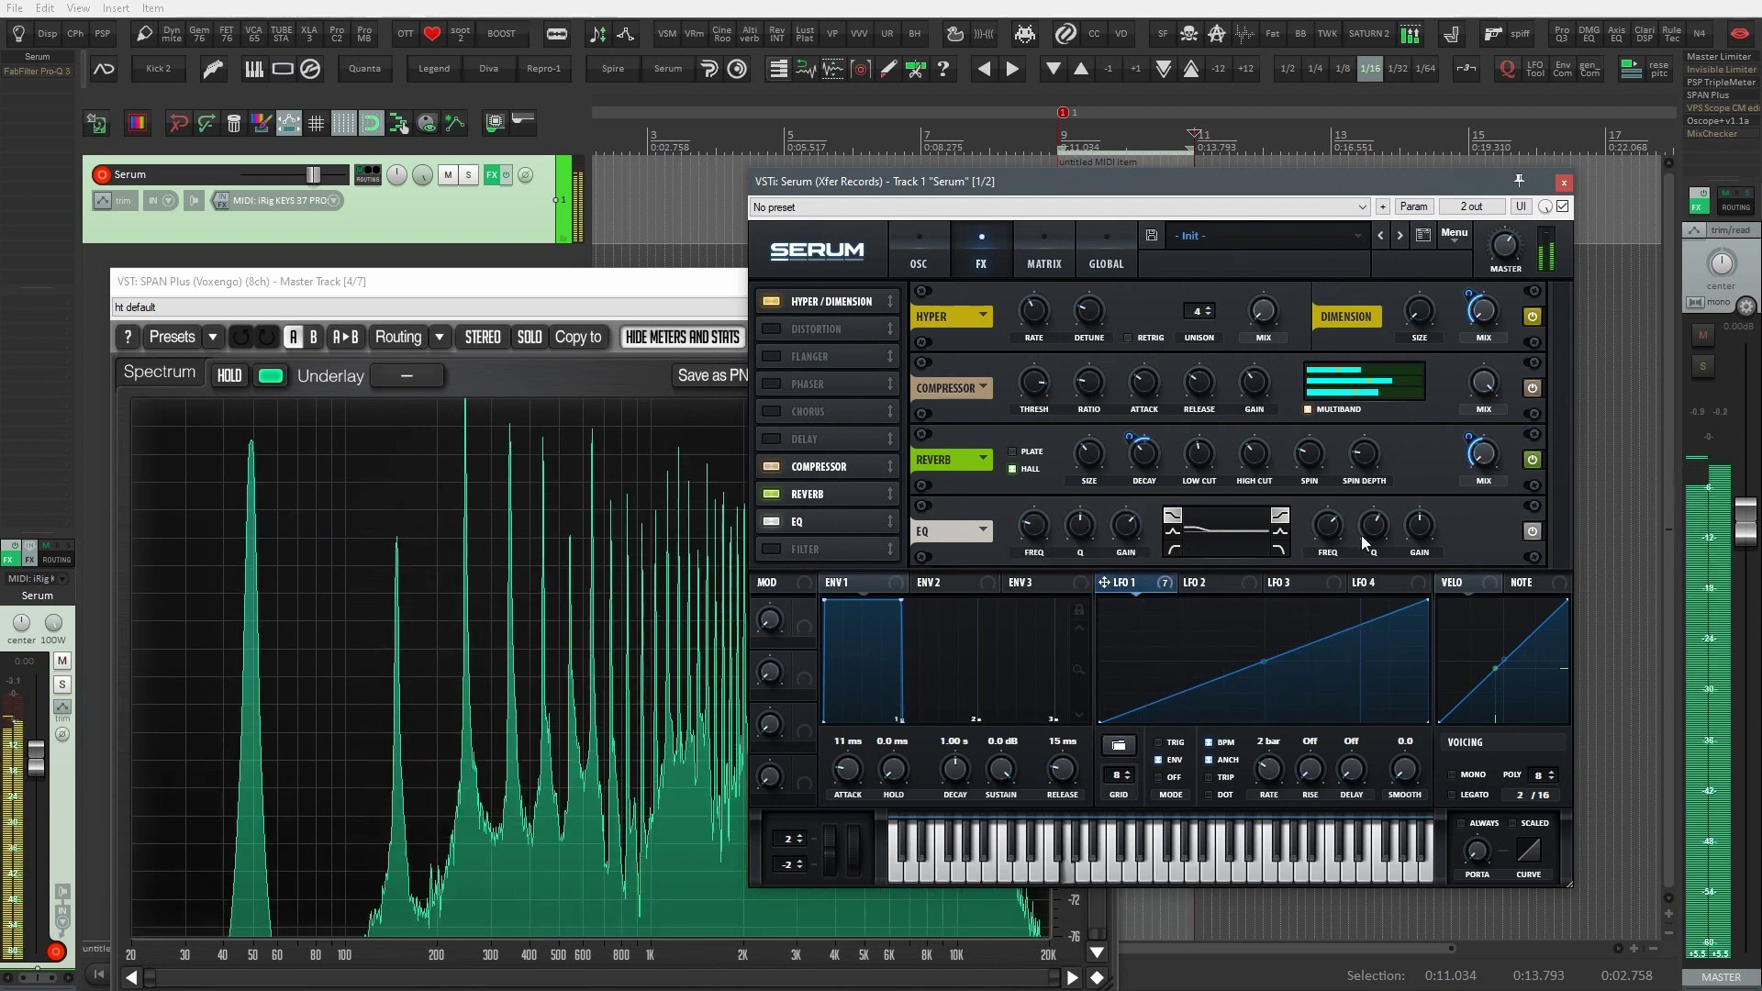
{"action": "left_click", "coordinate": [713, 285]}
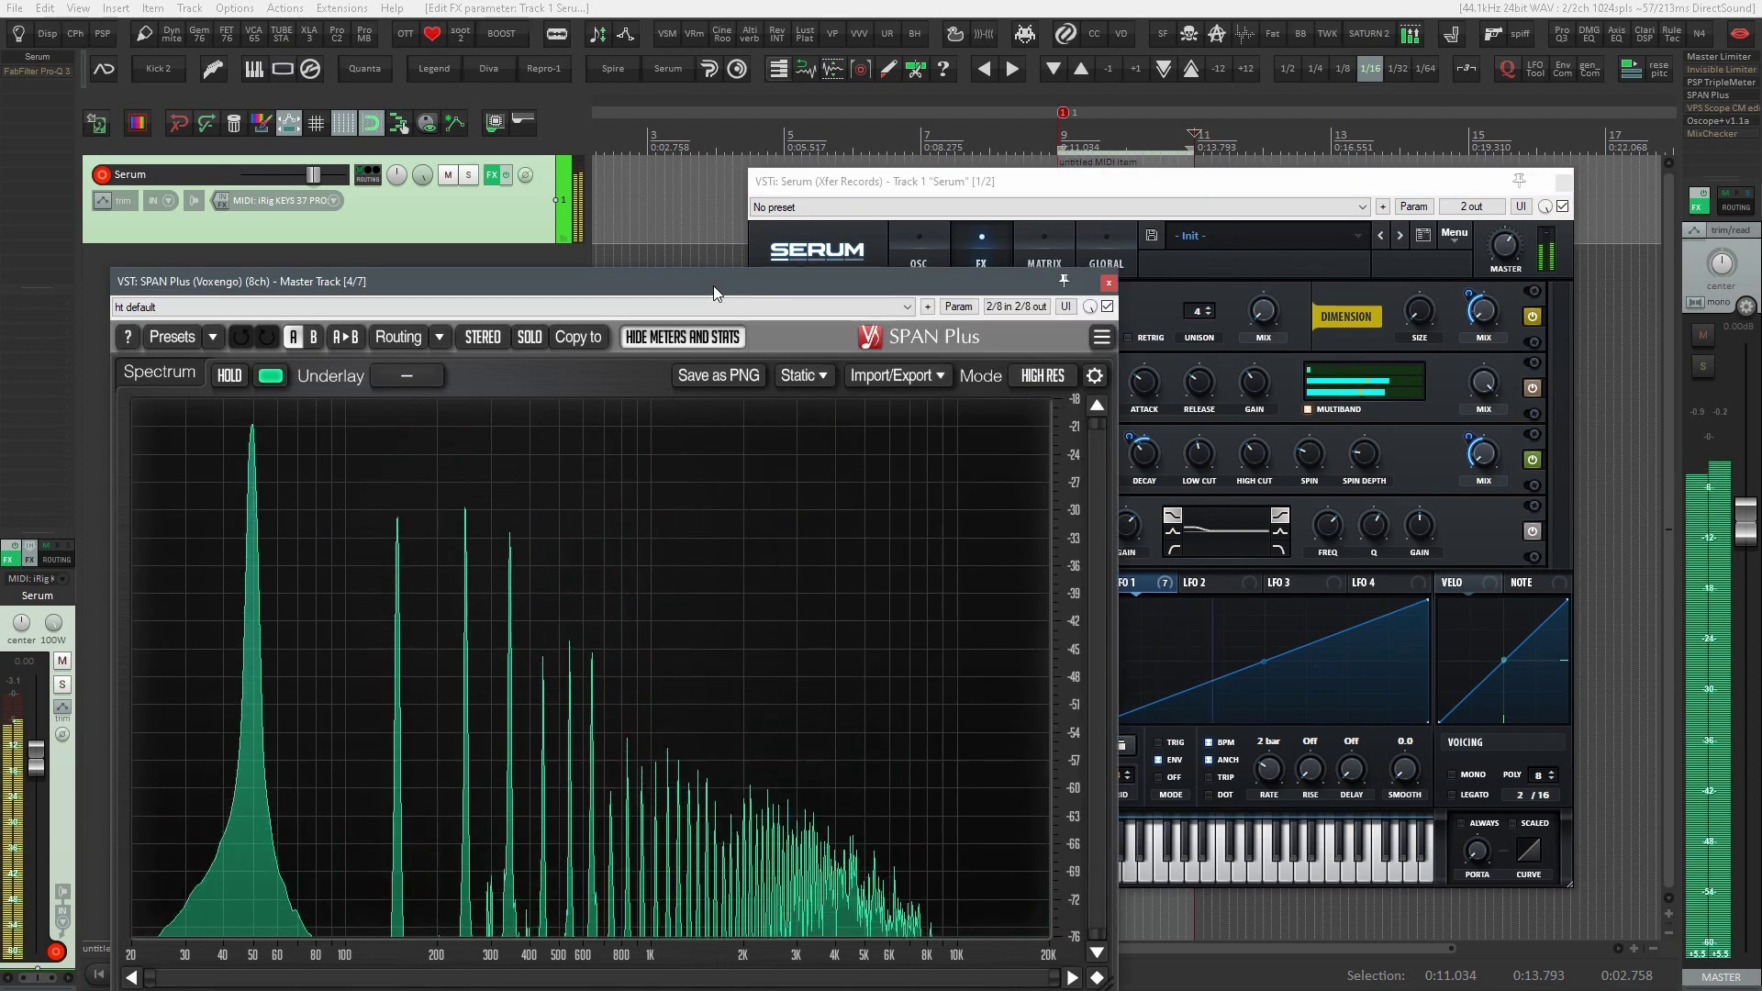
{"action": "left_click", "coordinate": [1210, 185]}
Set Envelope 1's attack to 124 ms while checking the waveform in the master track's Oscope+, and close the oscilloscope
{"action": "left_click", "coordinate": [943, 263]}
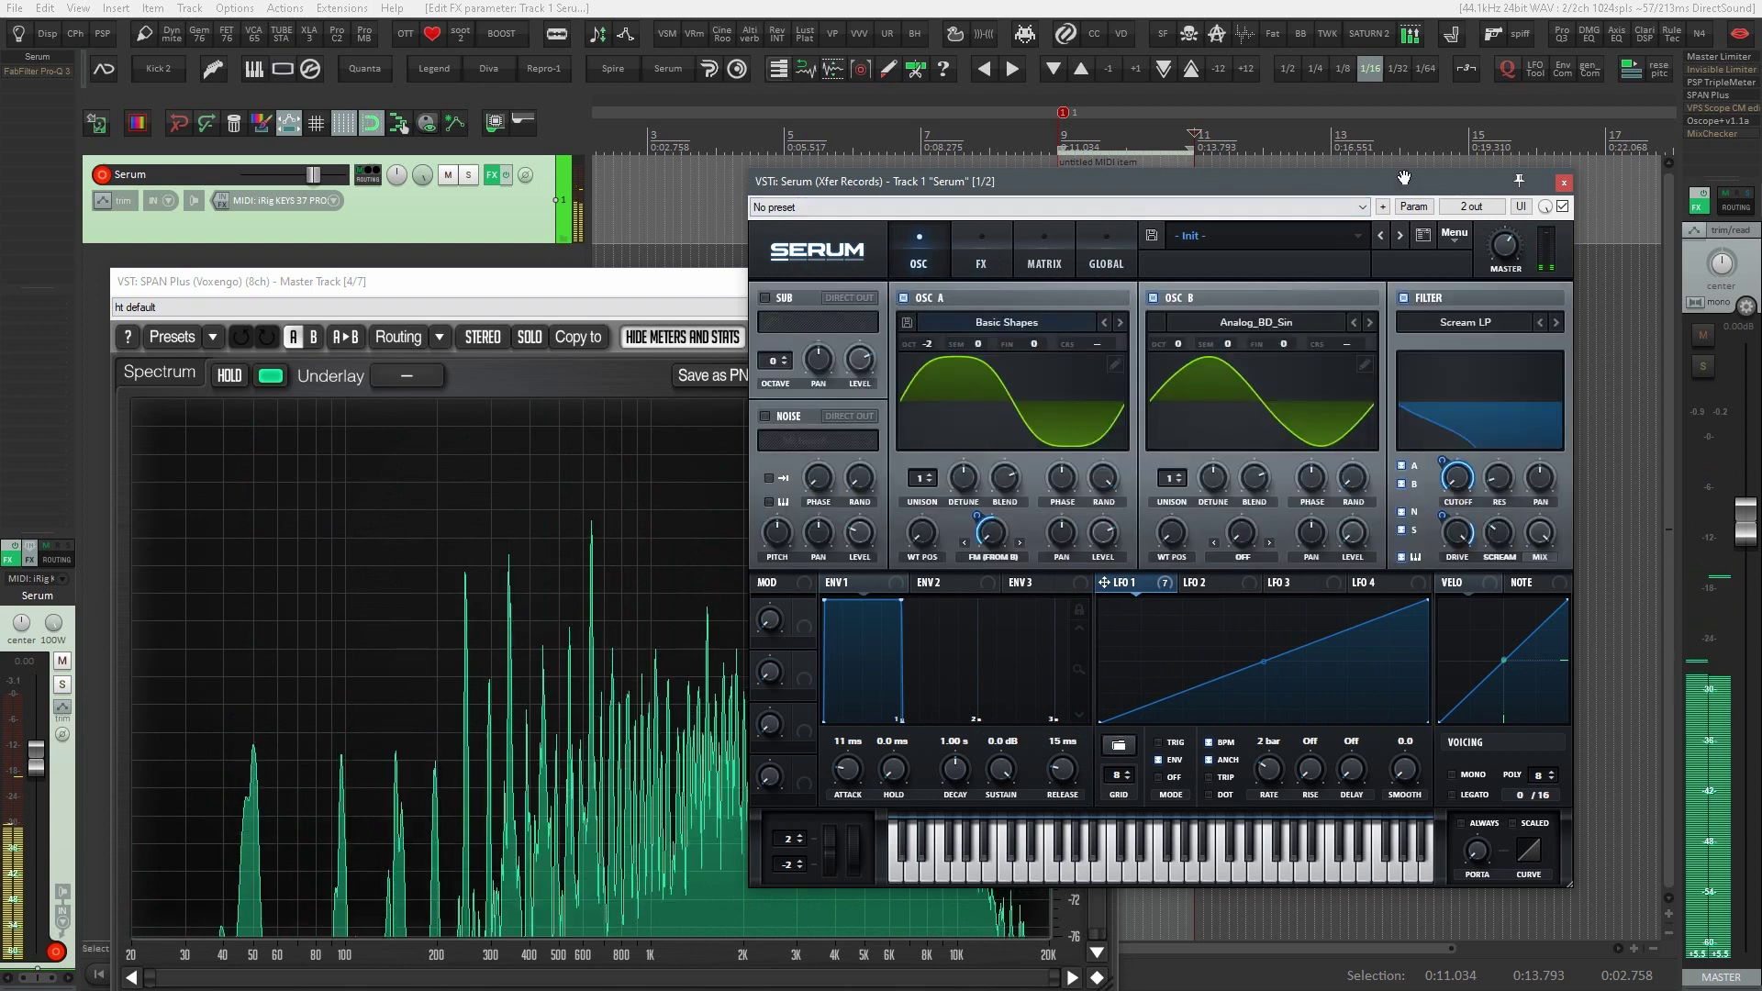
{"action": "left_click", "coordinate": [1714, 120]}
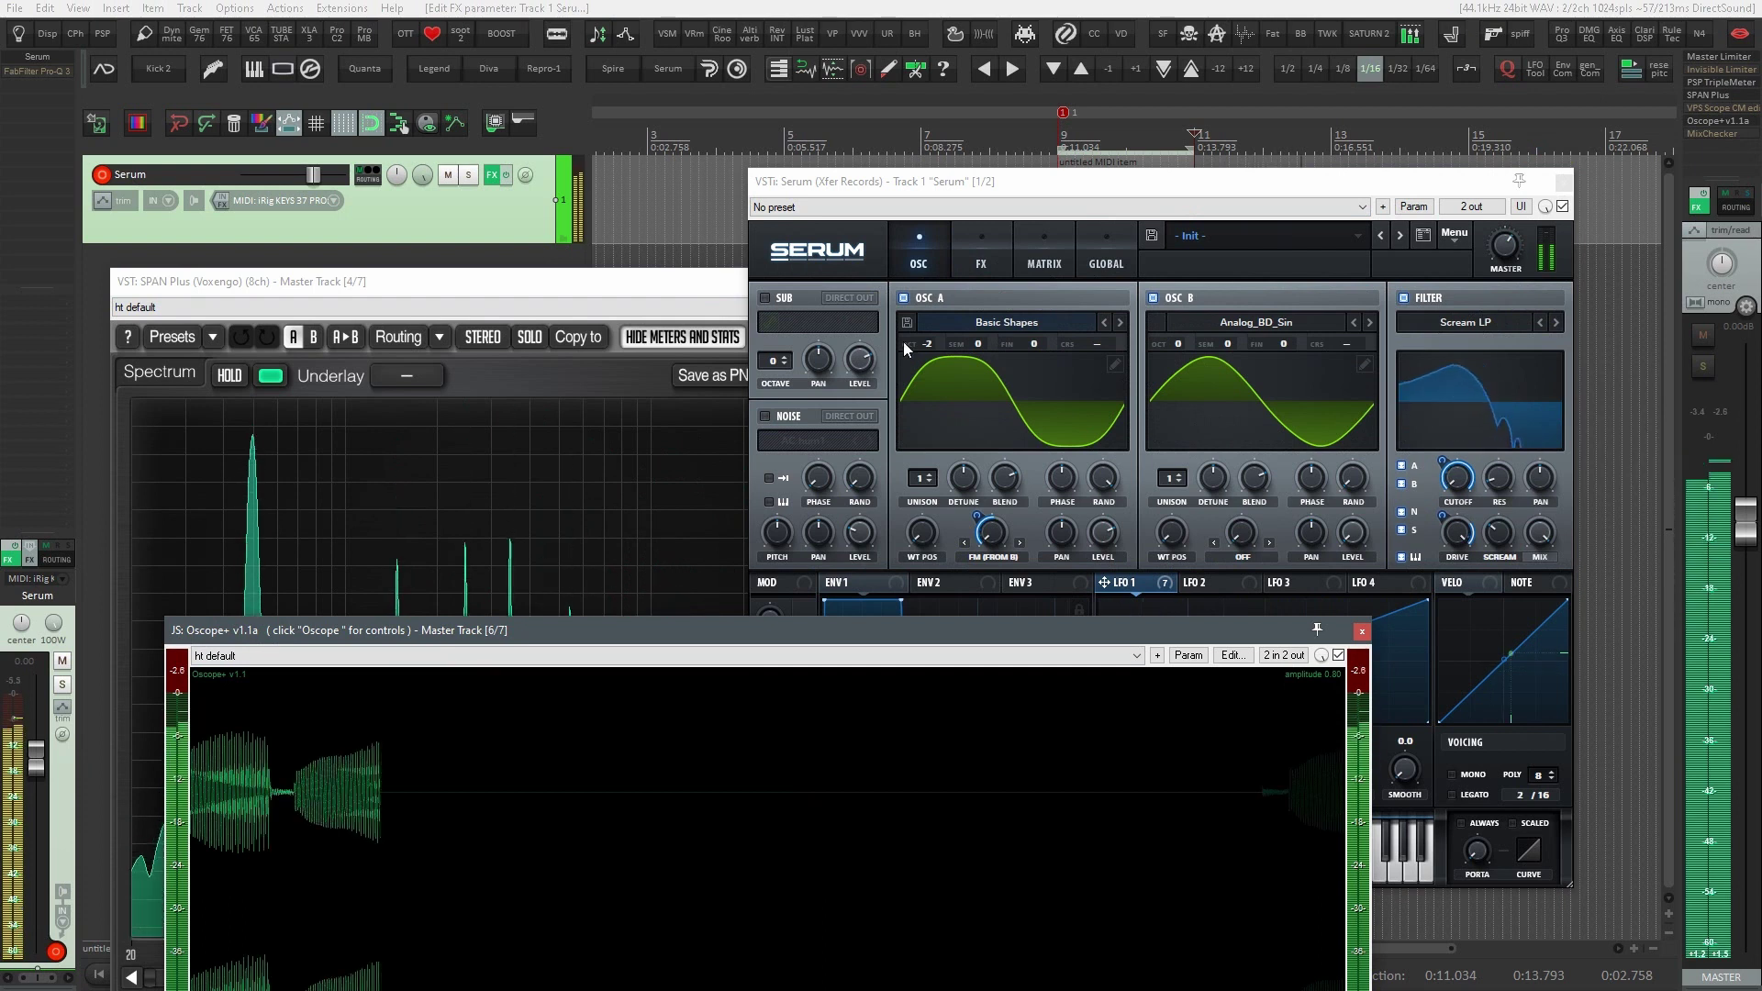
{"action": "left_click", "coordinate": [969, 266]}
{"action": "left_click", "coordinate": [935, 262]}
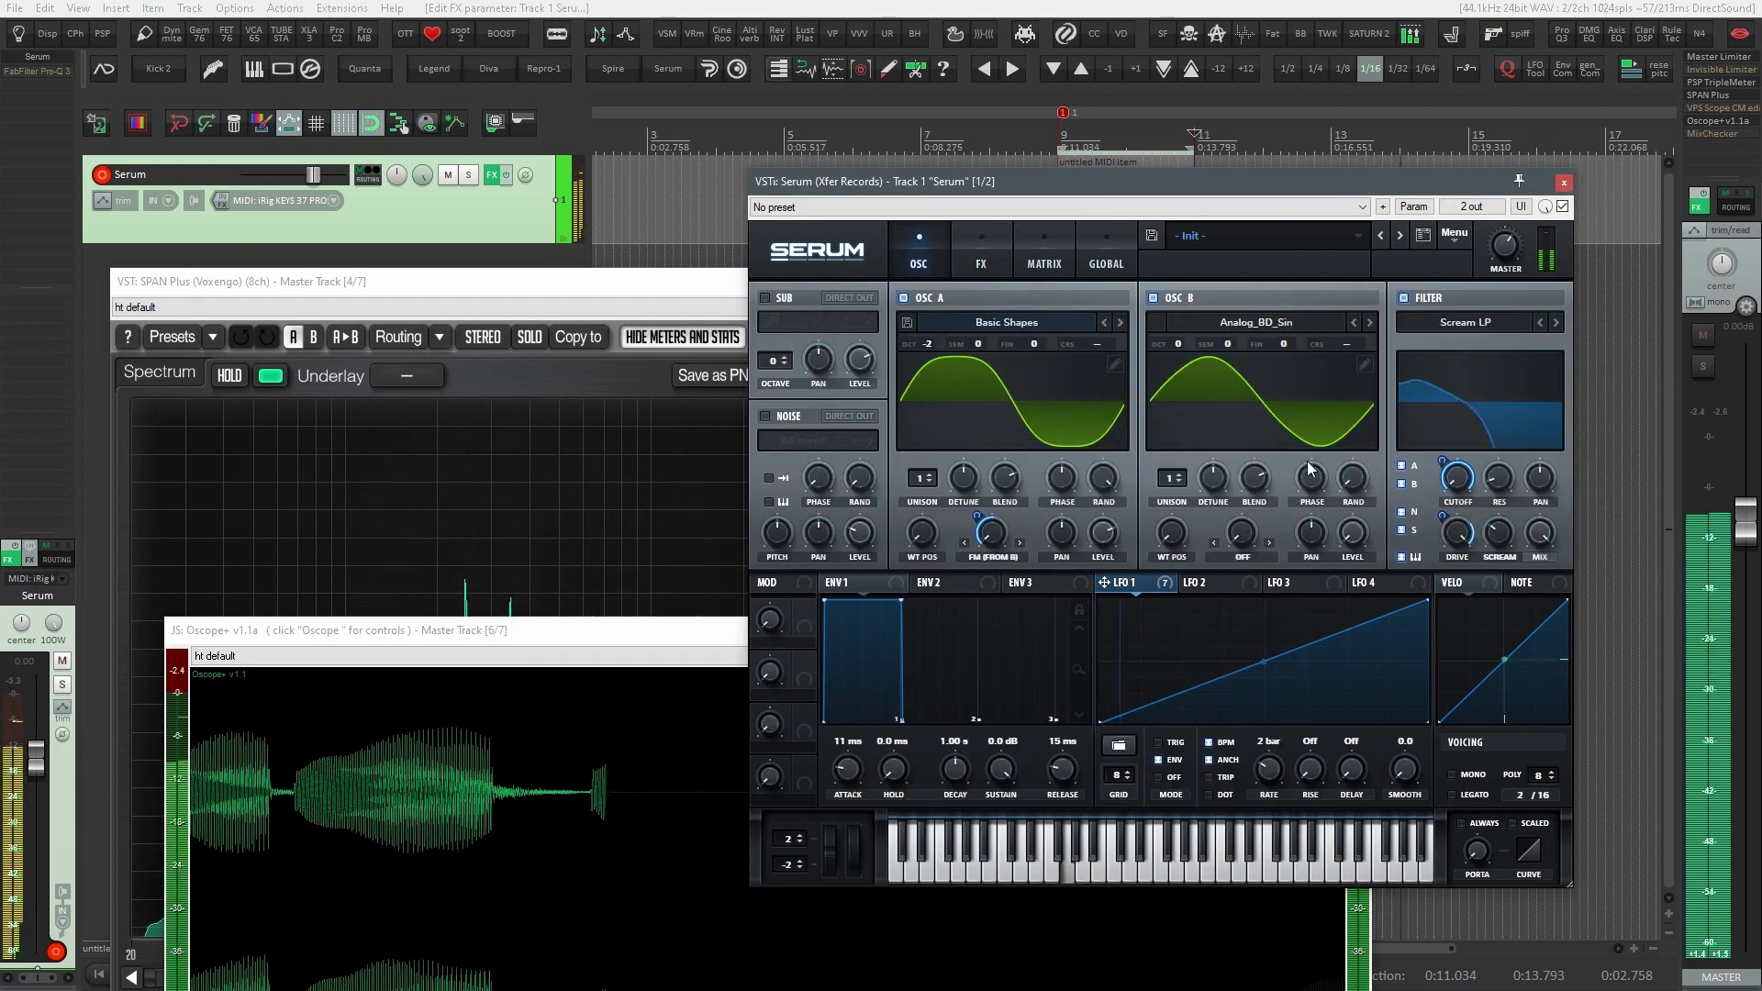
{"action": "mouse_move", "coordinate": [1463, 463]}
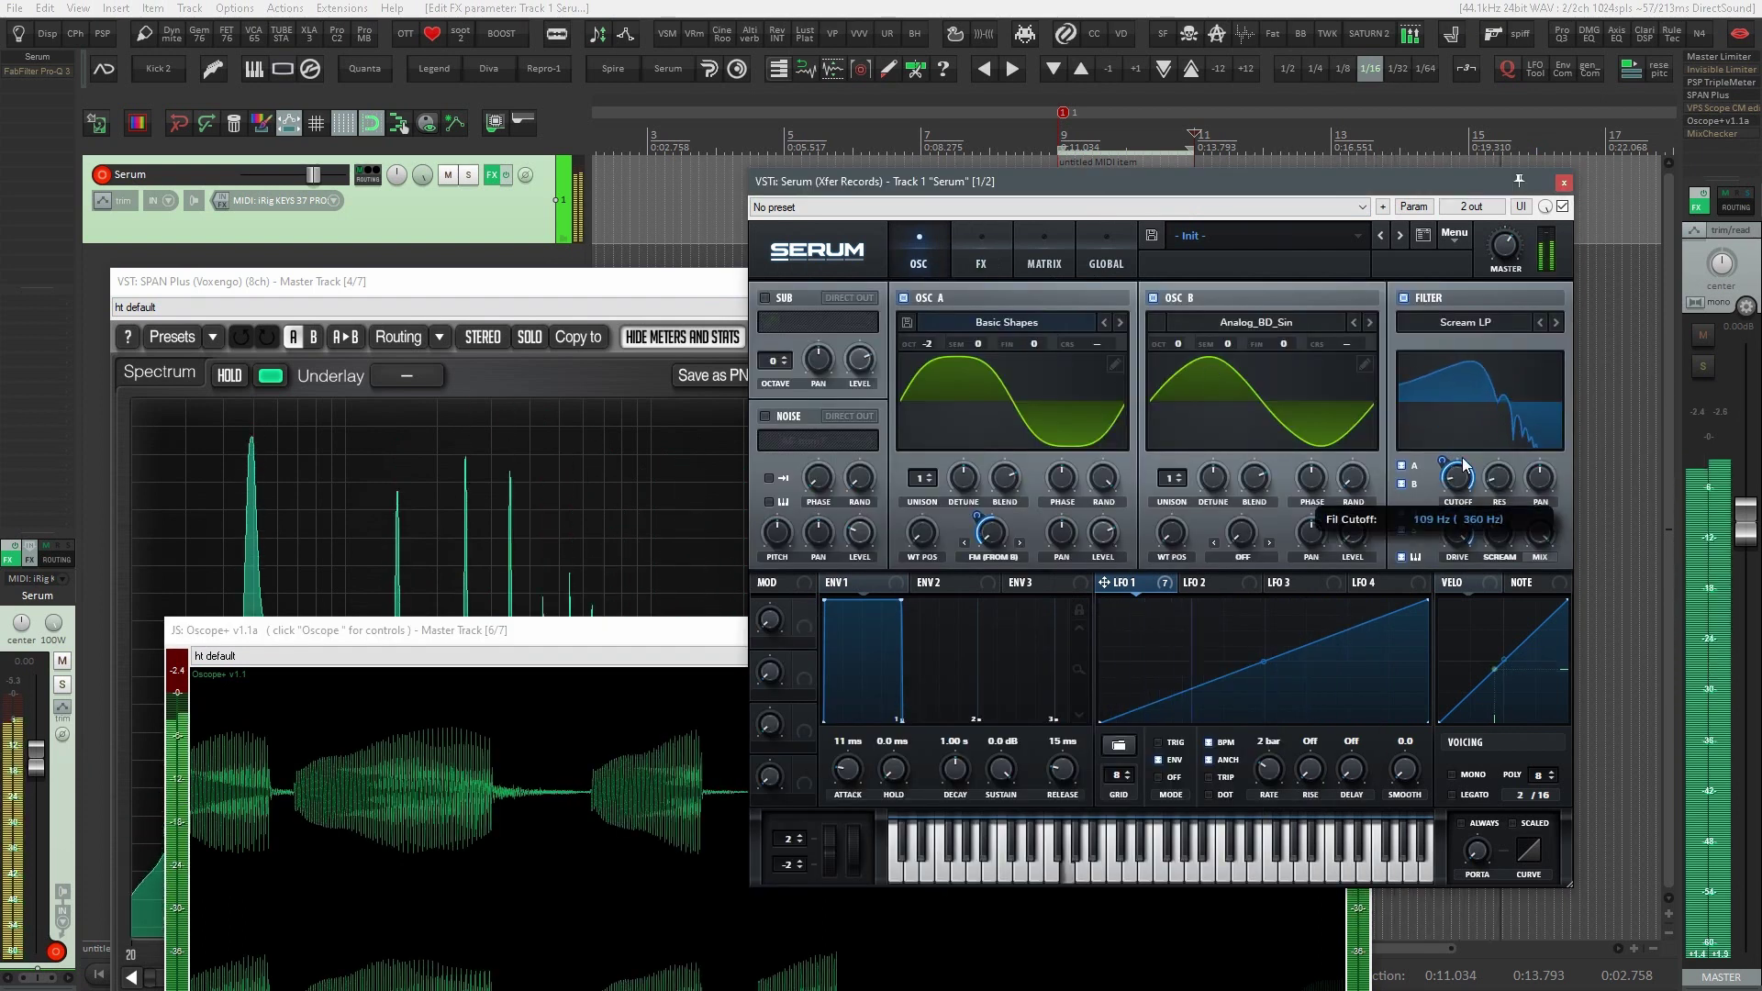
{"action": "left_click_drag", "start_coordinate": [847, 769], "coordinate": [855, 754]}
{"action": "left_click", "coordinate": [513, 867]}
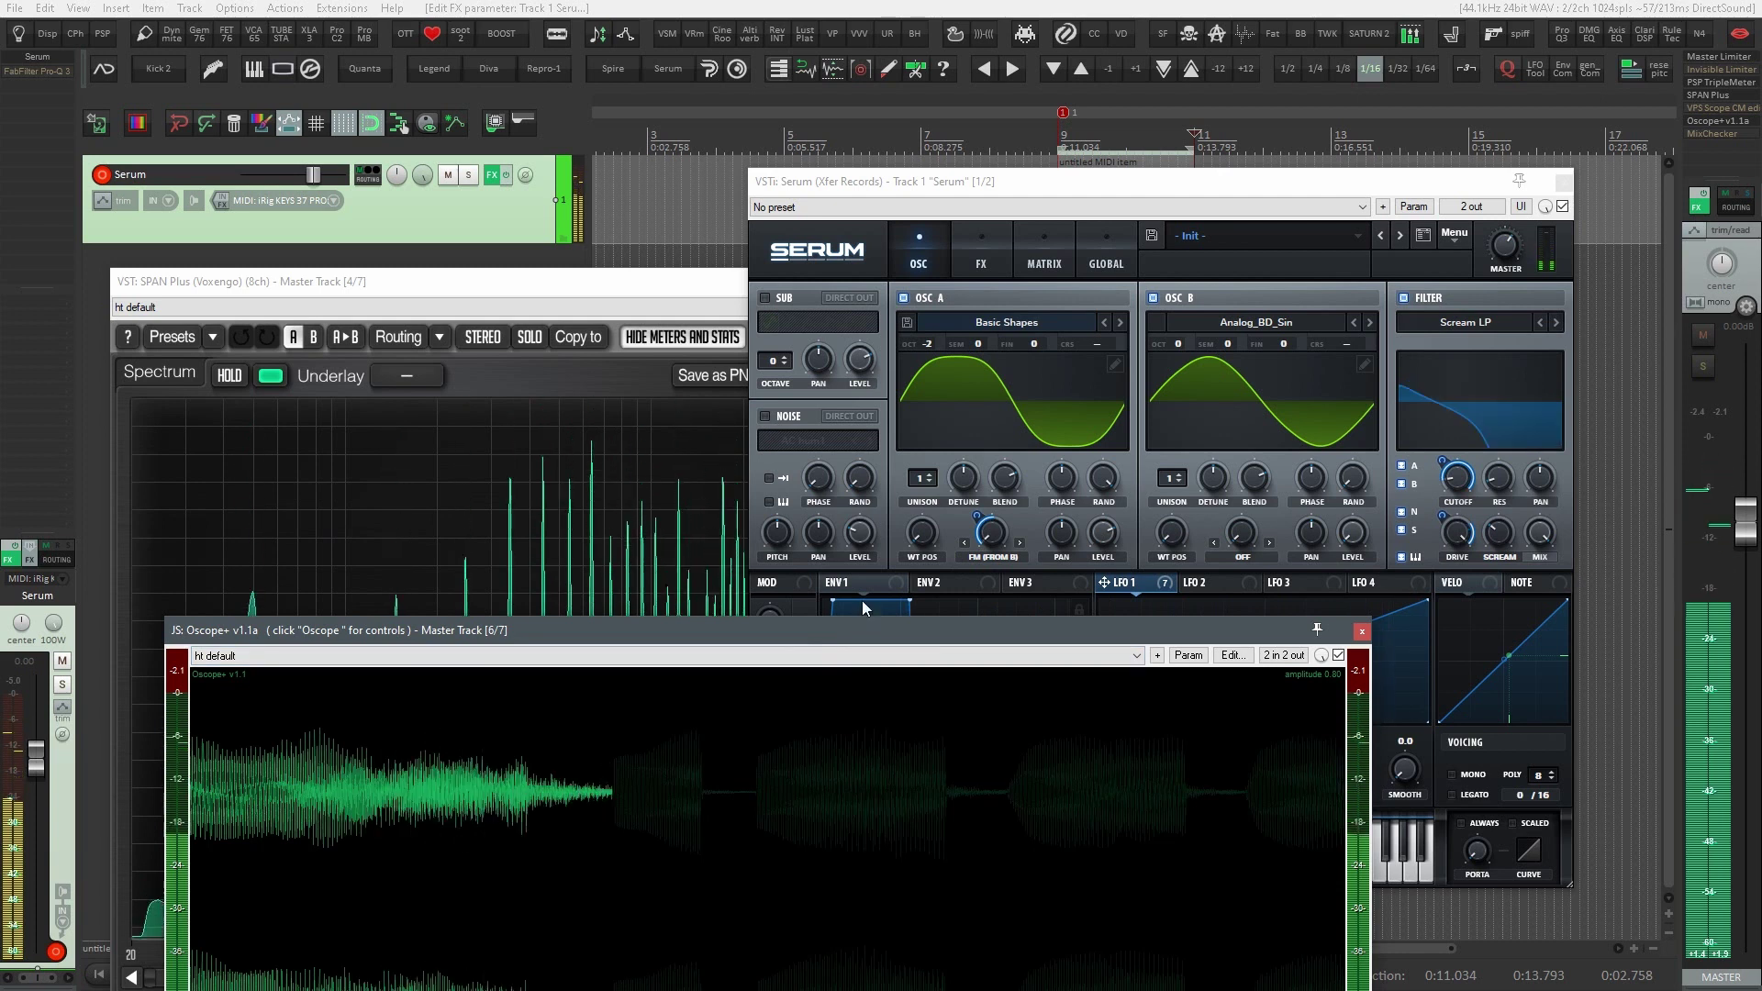
{"action": "left_click", "coordinate": [1362, 632]}
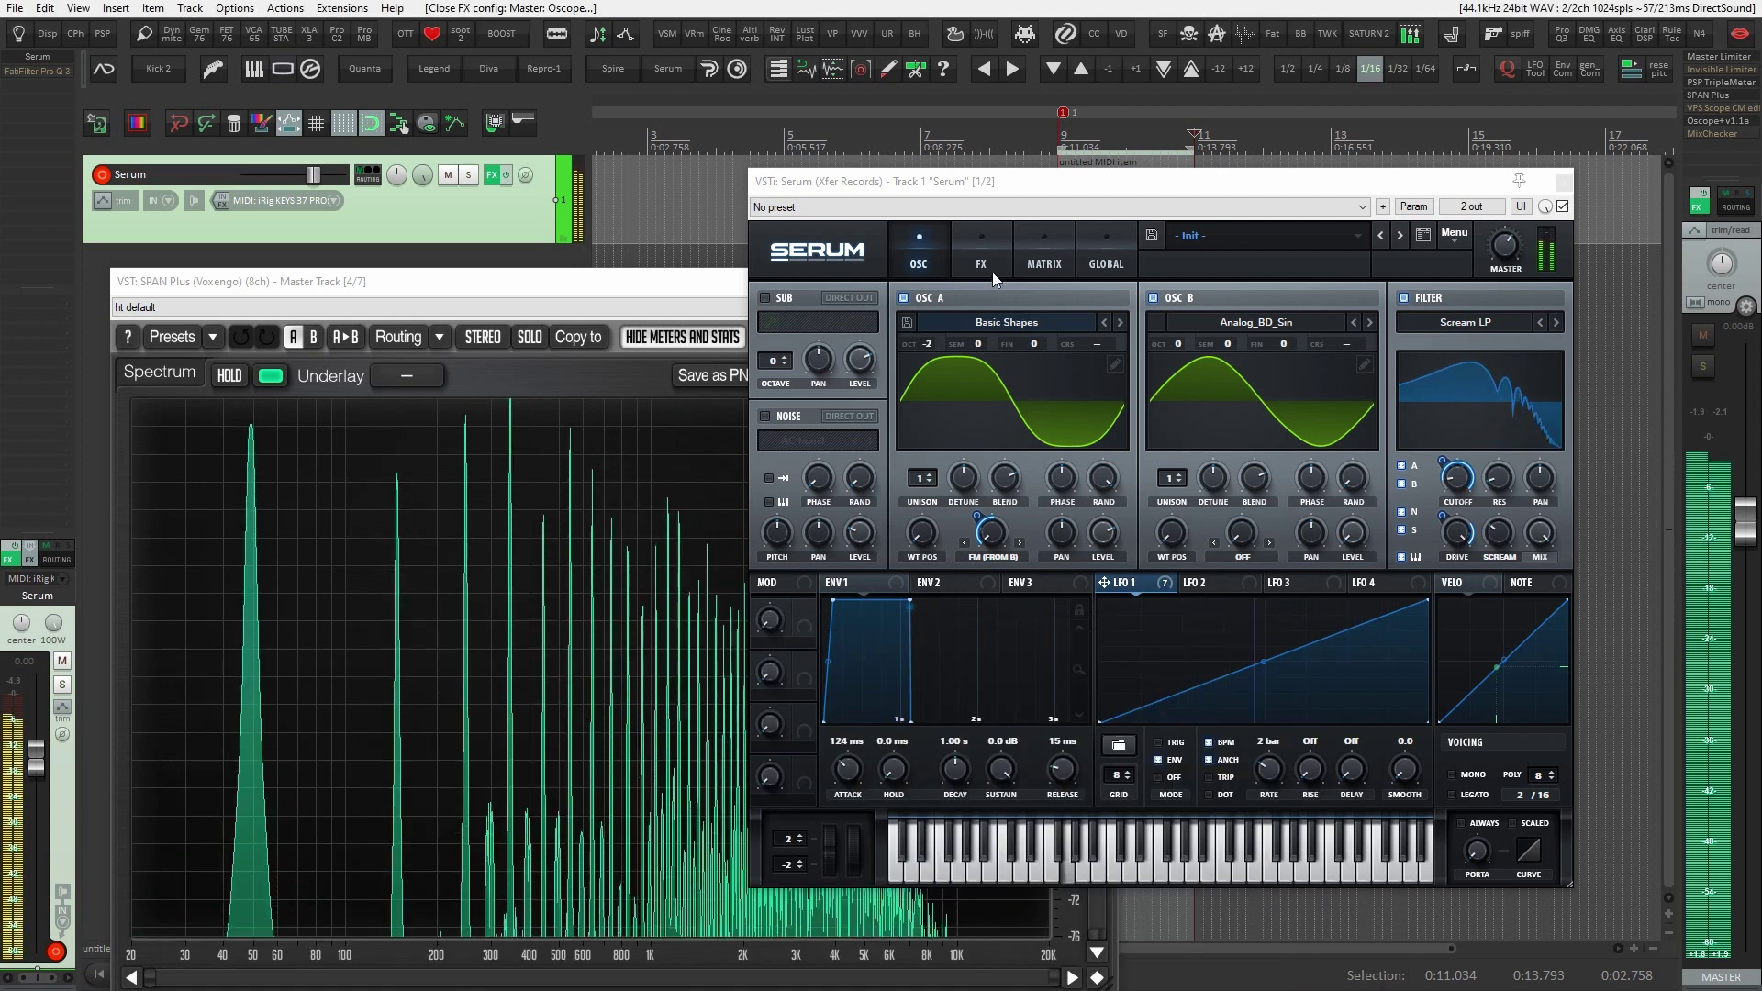
Save the patch as a Serum preset named bass 01 in the User folder
{"action": "left_click", "coordinate": [993, 271]}
{"action": "left_click", "coordinate": [927, 264]}
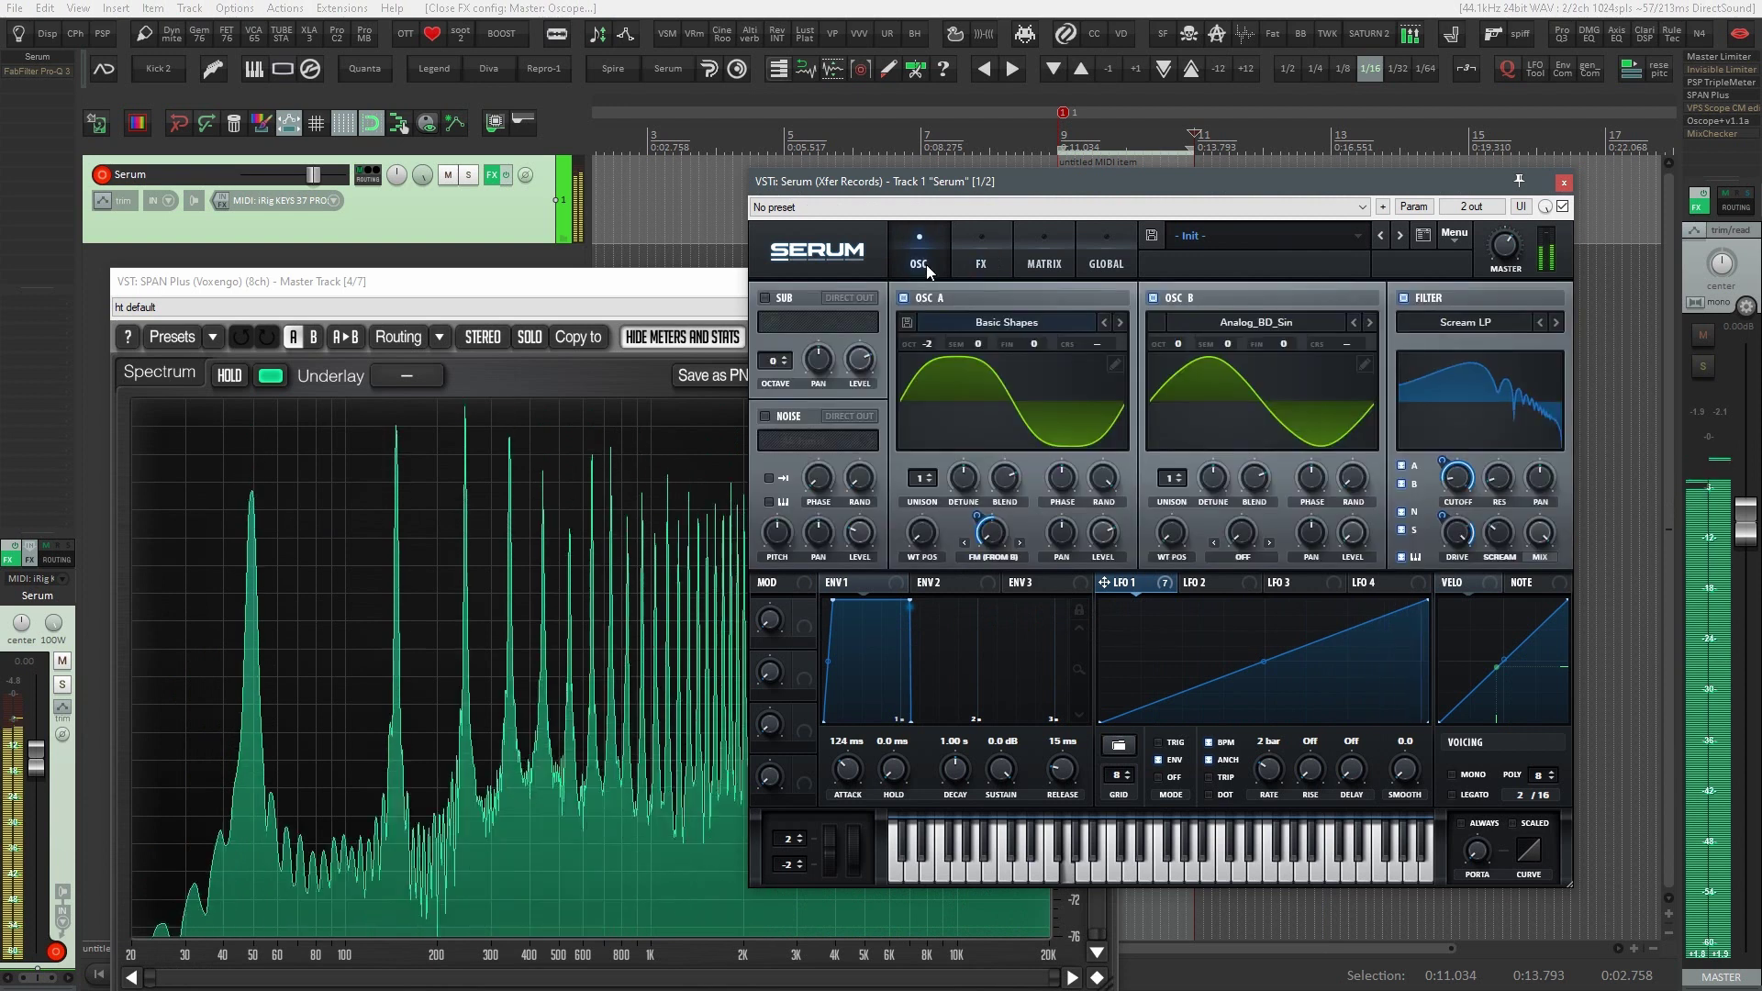
{"action": "left_click", "coordinate": [1151, 236]}
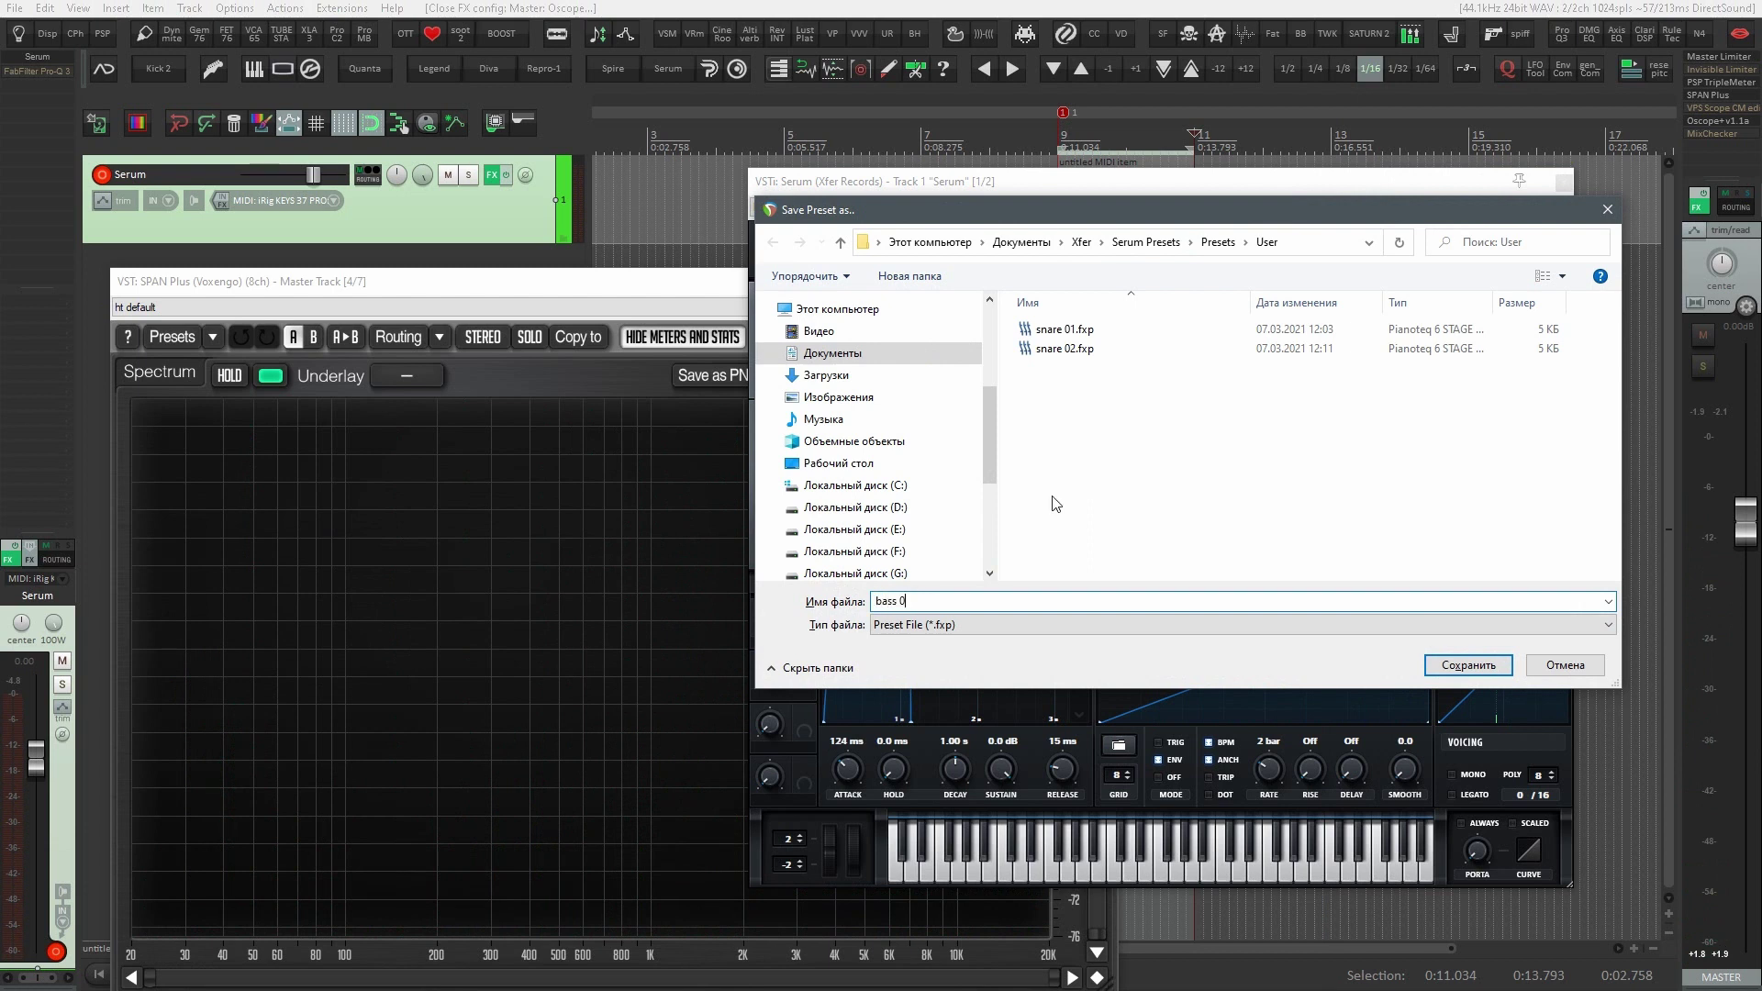
{"action": "left_click", "coordinate": [1505, 673]}
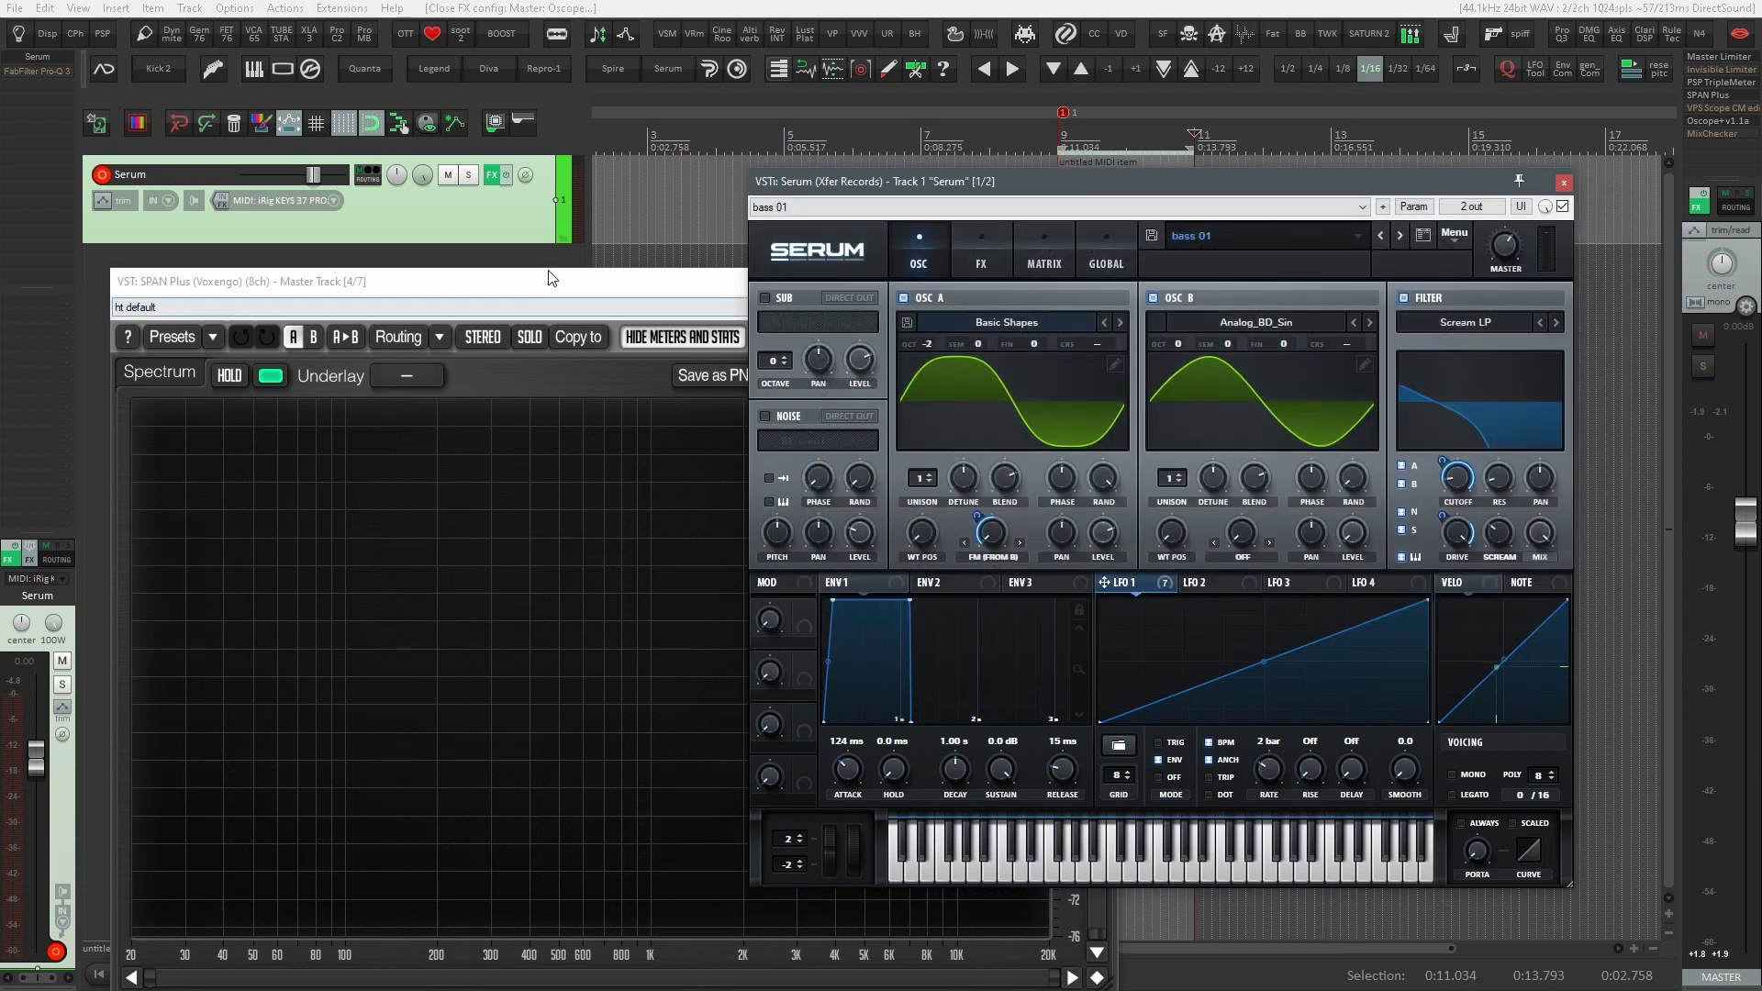